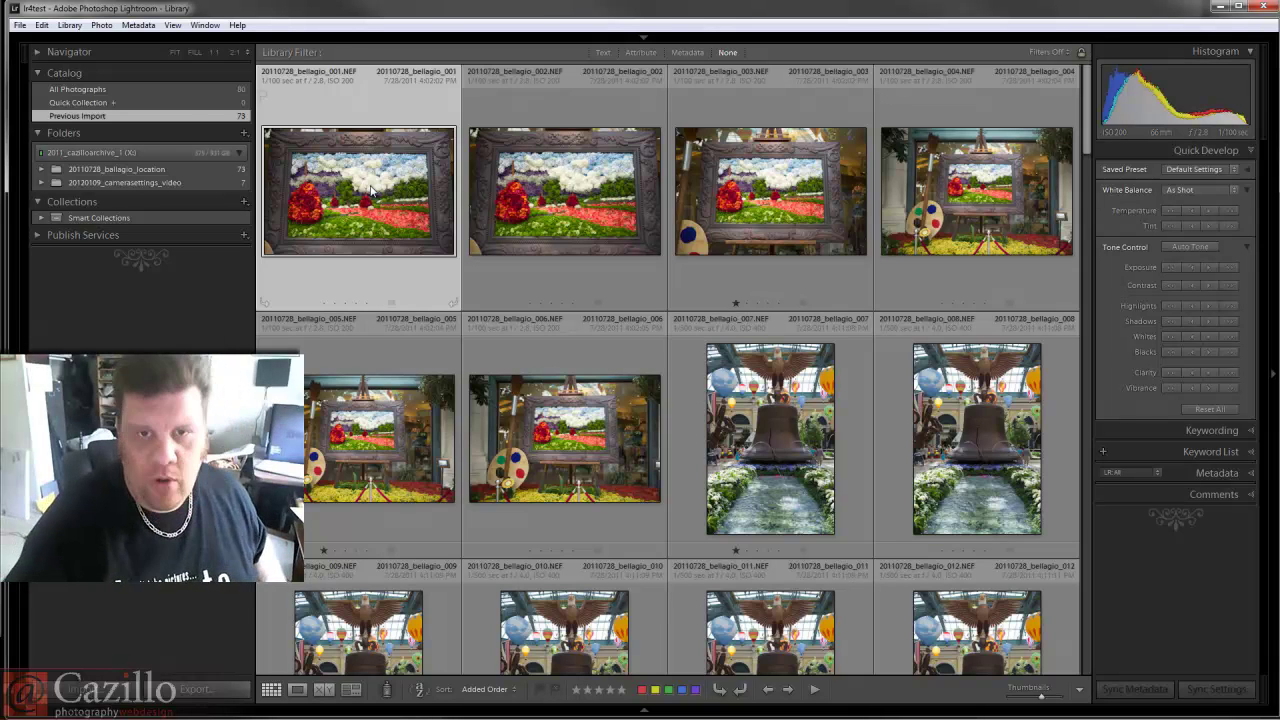
Check the System page (Windows 7 Ultimate, AMD Phenom II, 8.00 GB), then close it.
key(super+Pause)
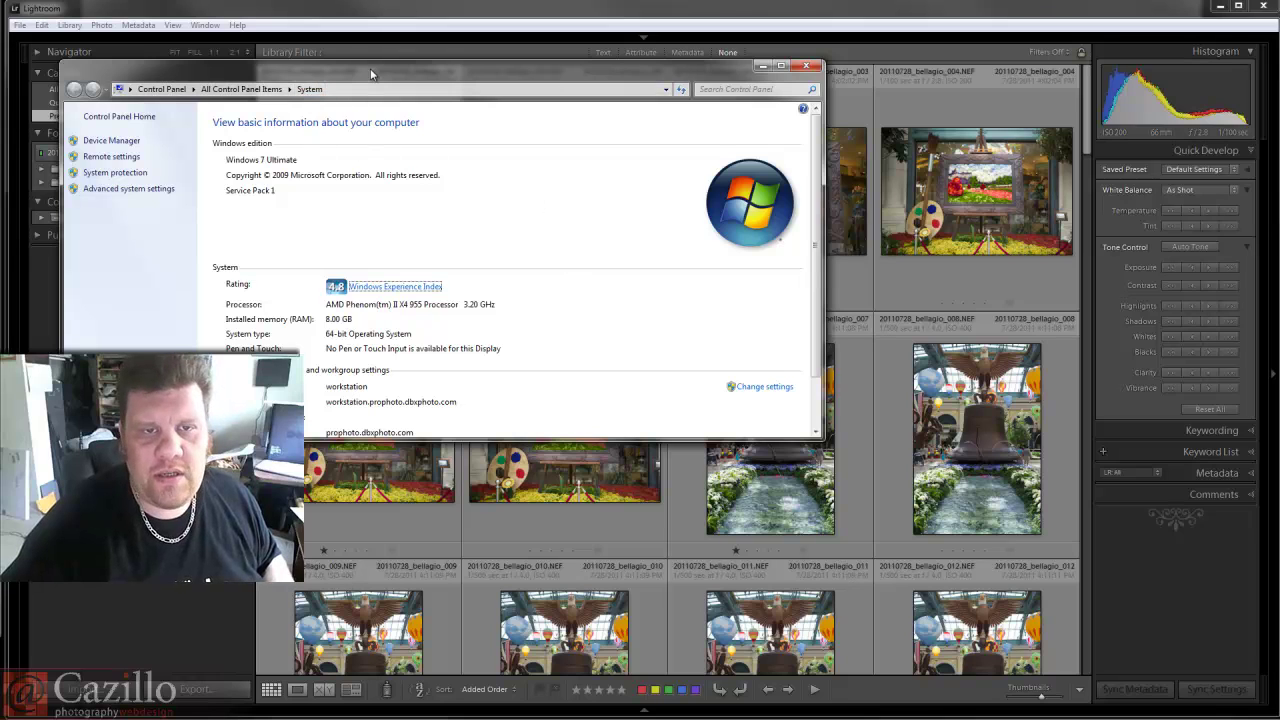
drag(369, 68, 387, 64)
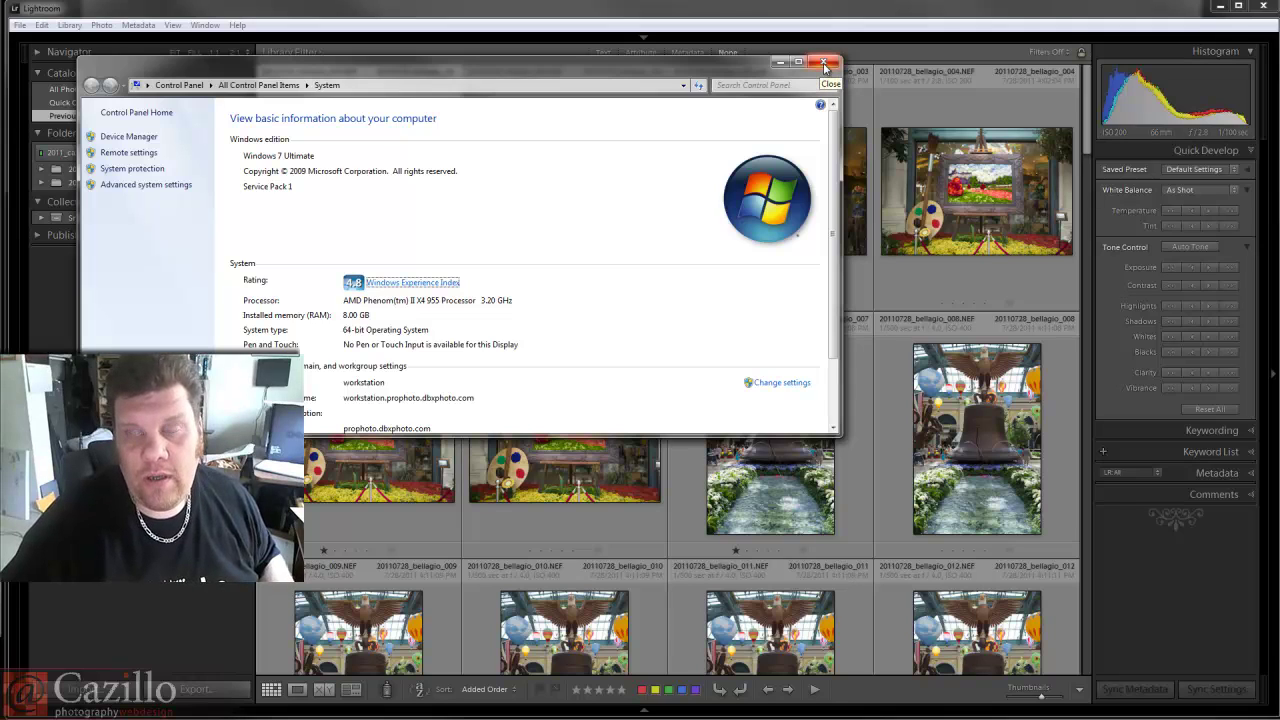
click(824, 64)
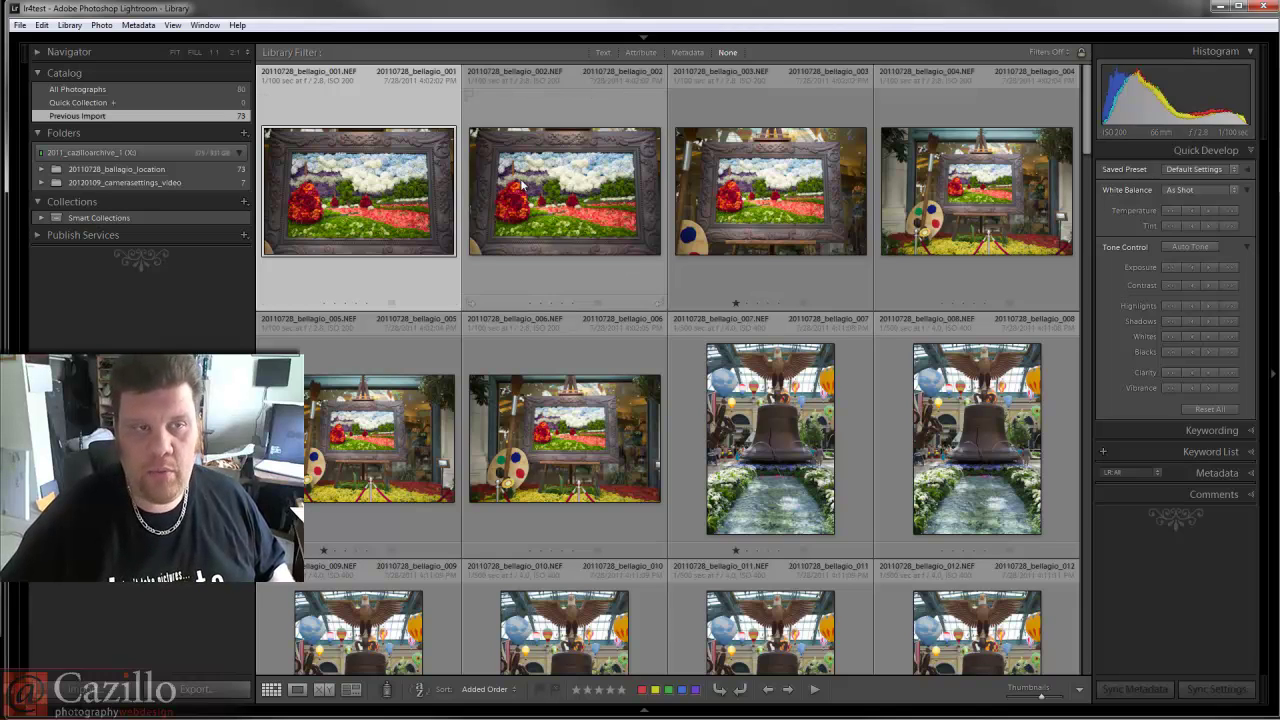
Select photo 002, then display the 20110728_bellagio_location folder's 73 photos.
click(560, 190)
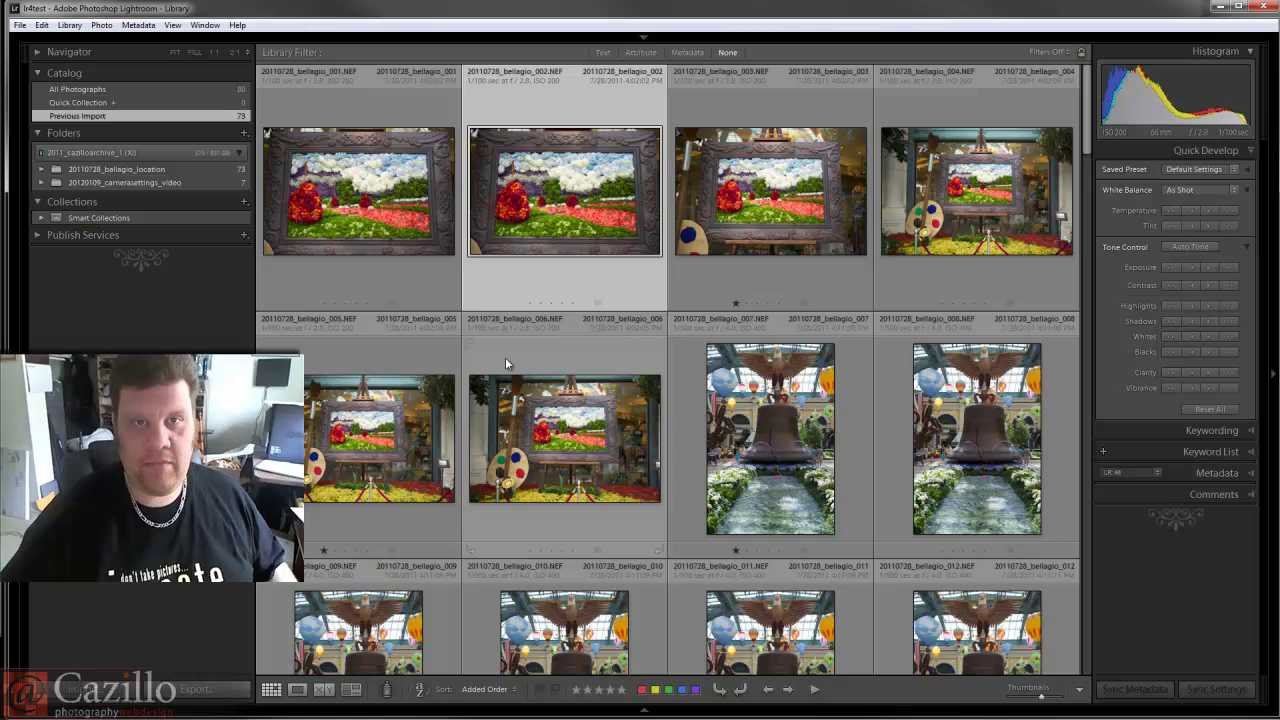
click(226, 171)
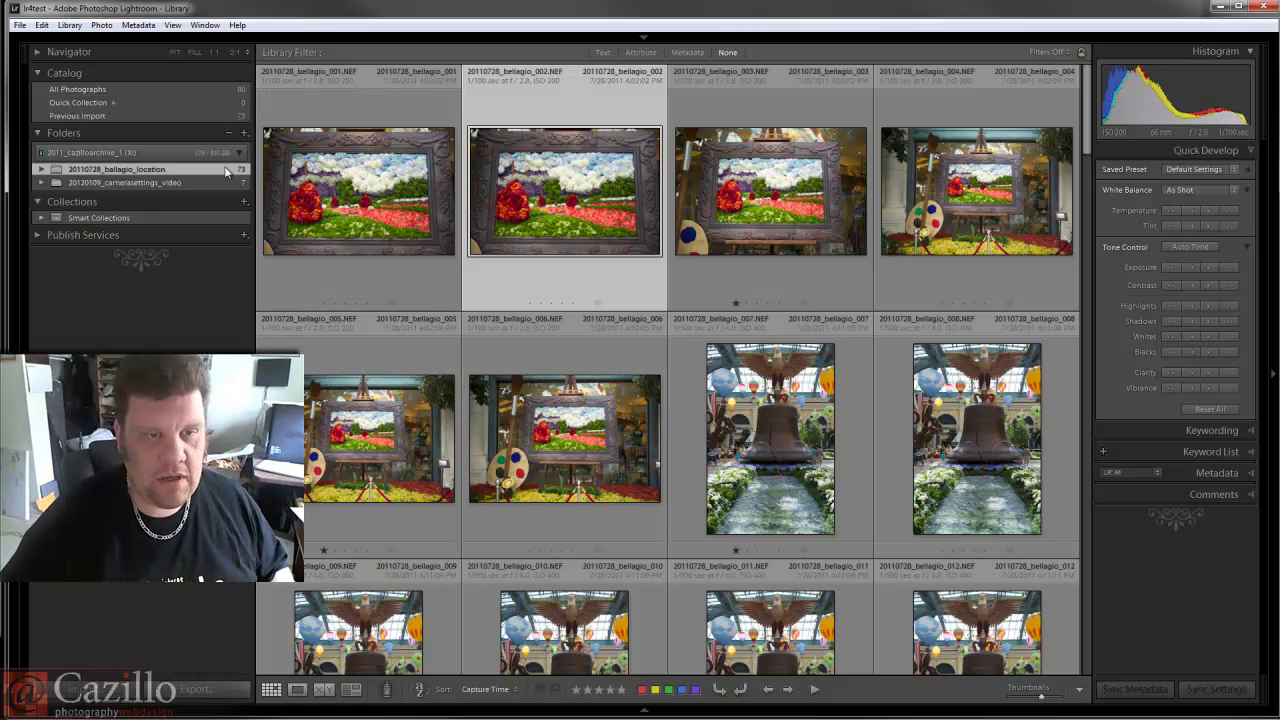
Import the 20110728_redrockcanyon_scenic folder as the source via Import Photos and Video.
click(19, 26)
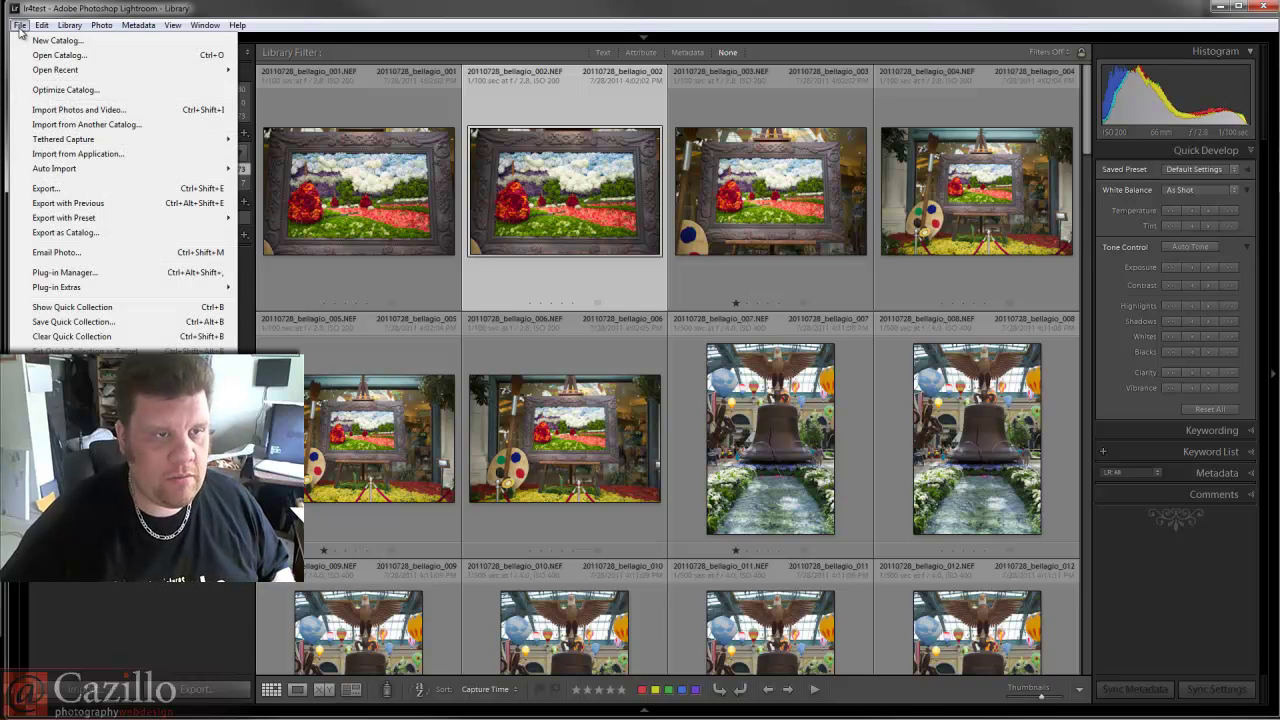
click(121, 112)
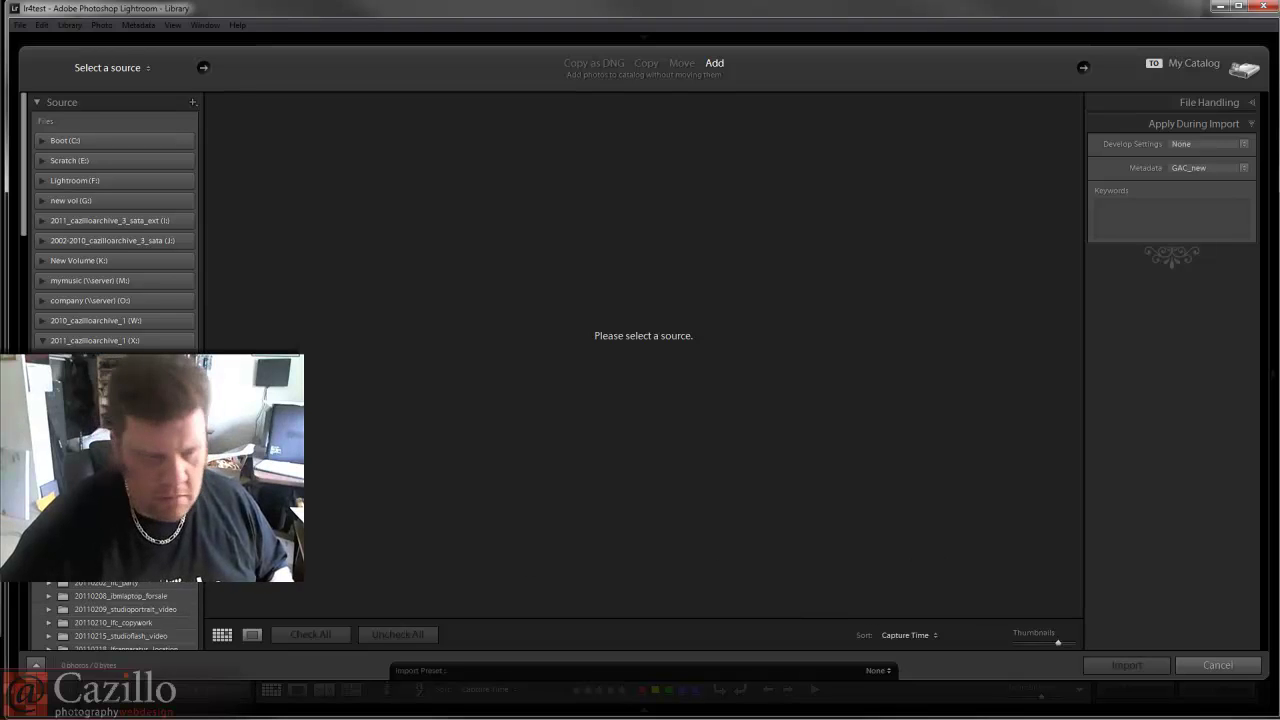
scroll(115, 220, down, 5)
scroll(115, 220, down, 5)
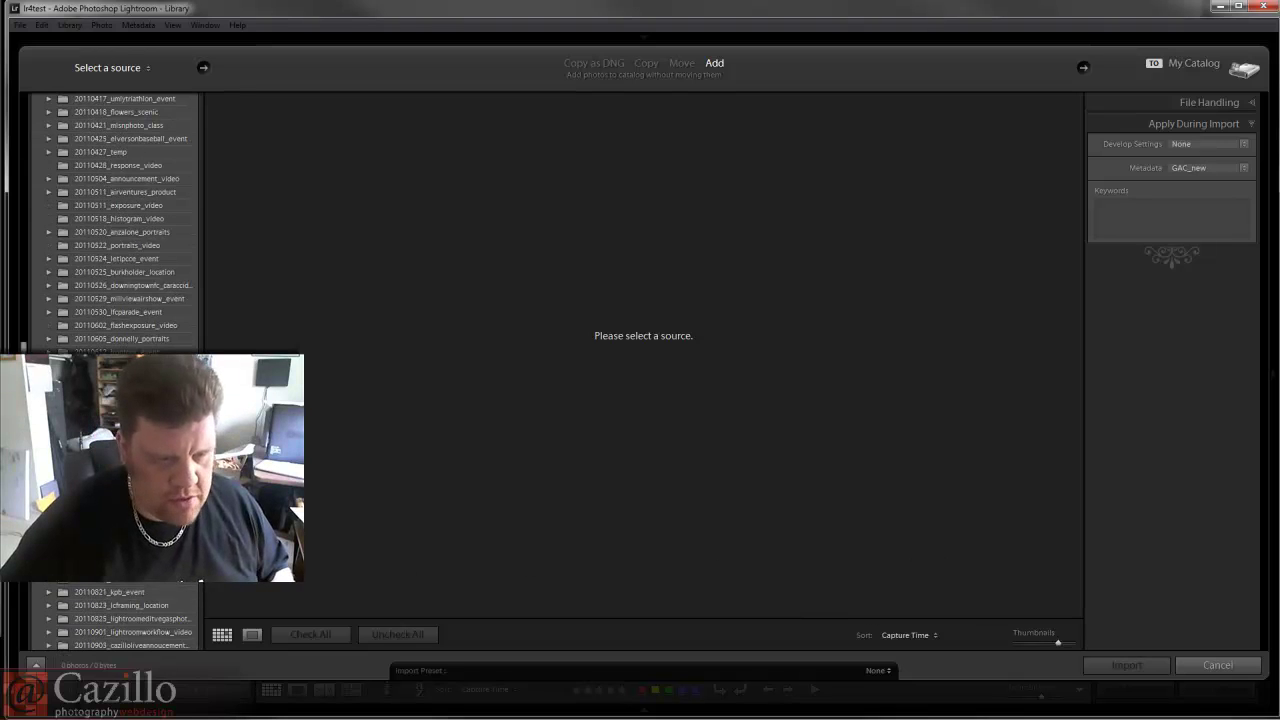
scroll(115, 220, down, 10)
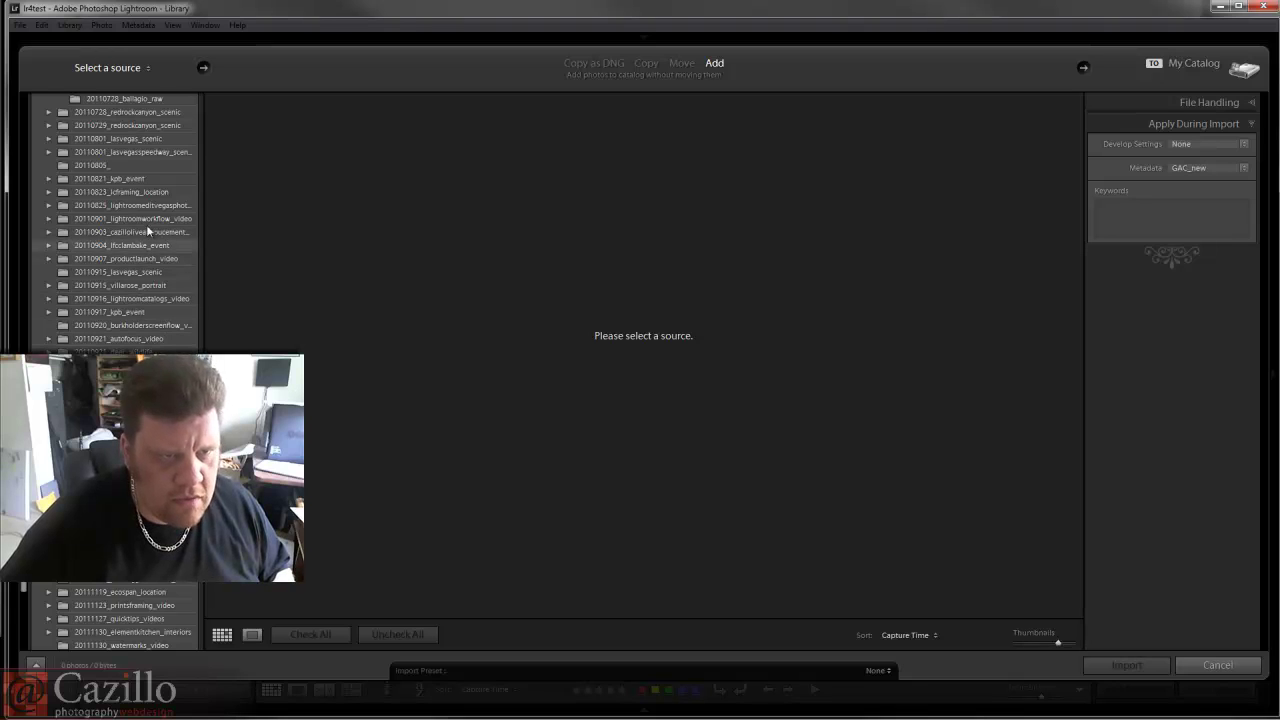
click(170, 114)
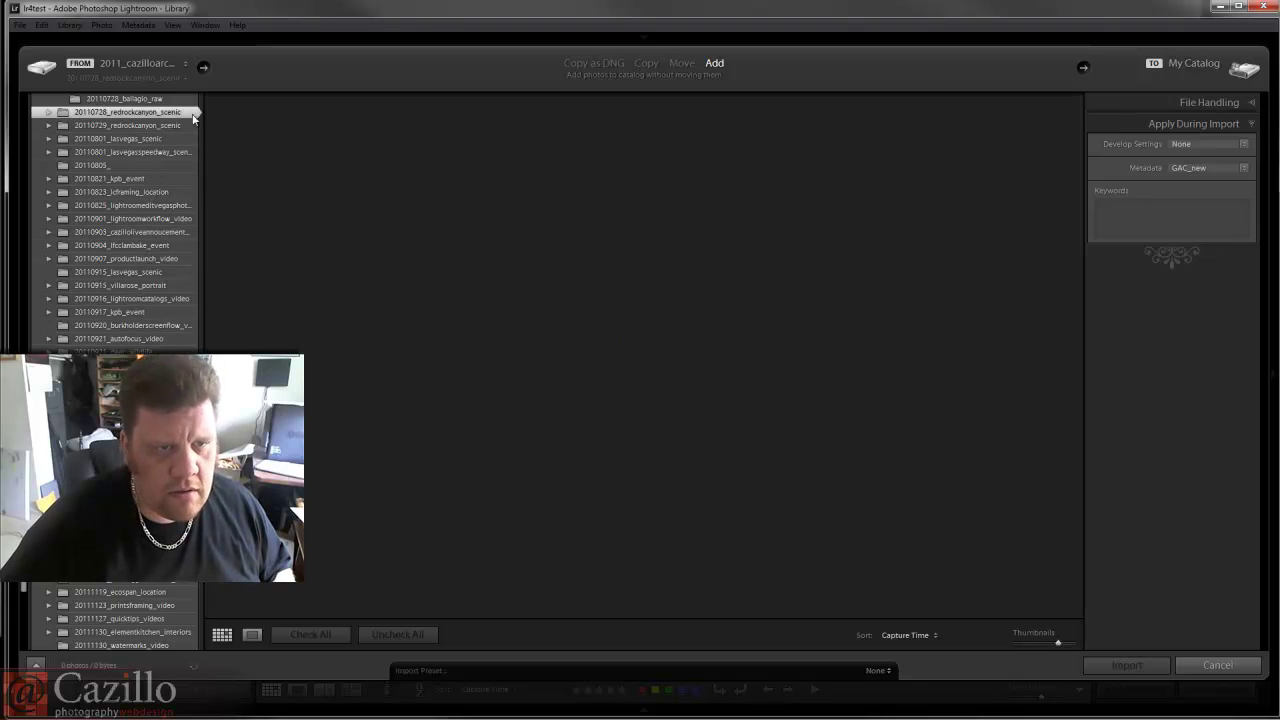
click(1128, 663)
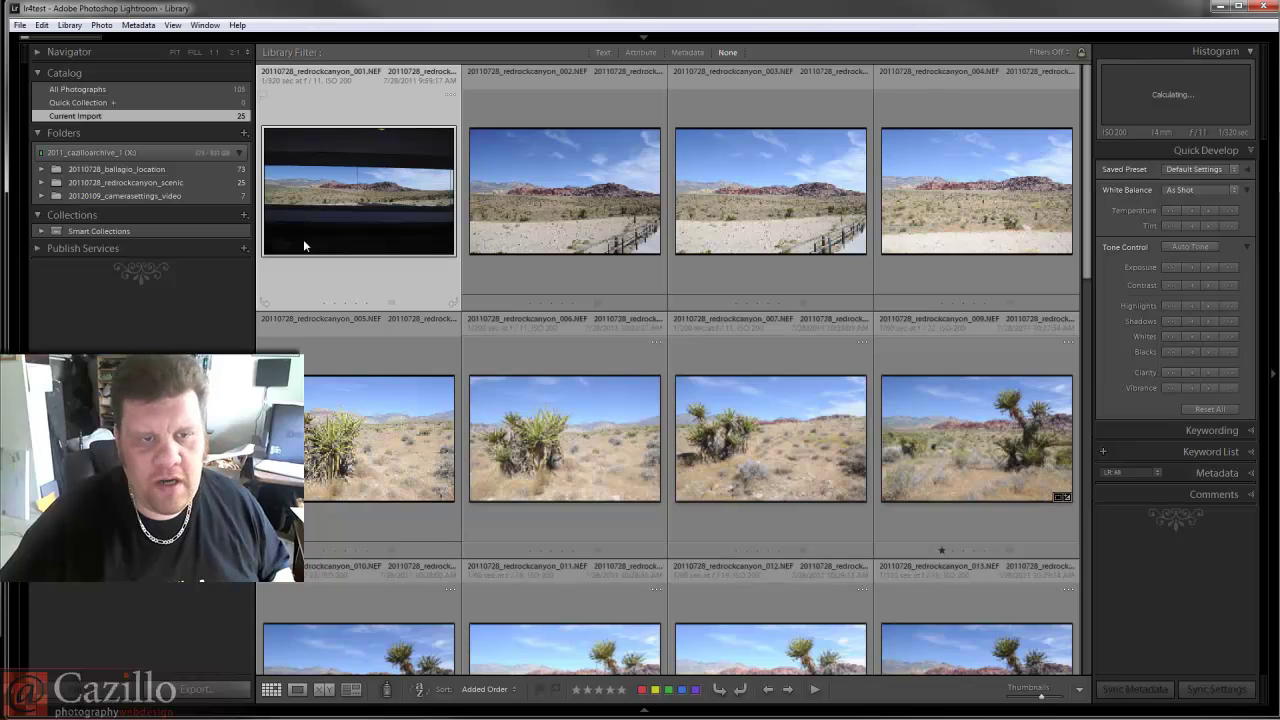
Display the 20110728_redrockcanyon_scenic folder's photos and select desert shot 040.
click(231, 184)
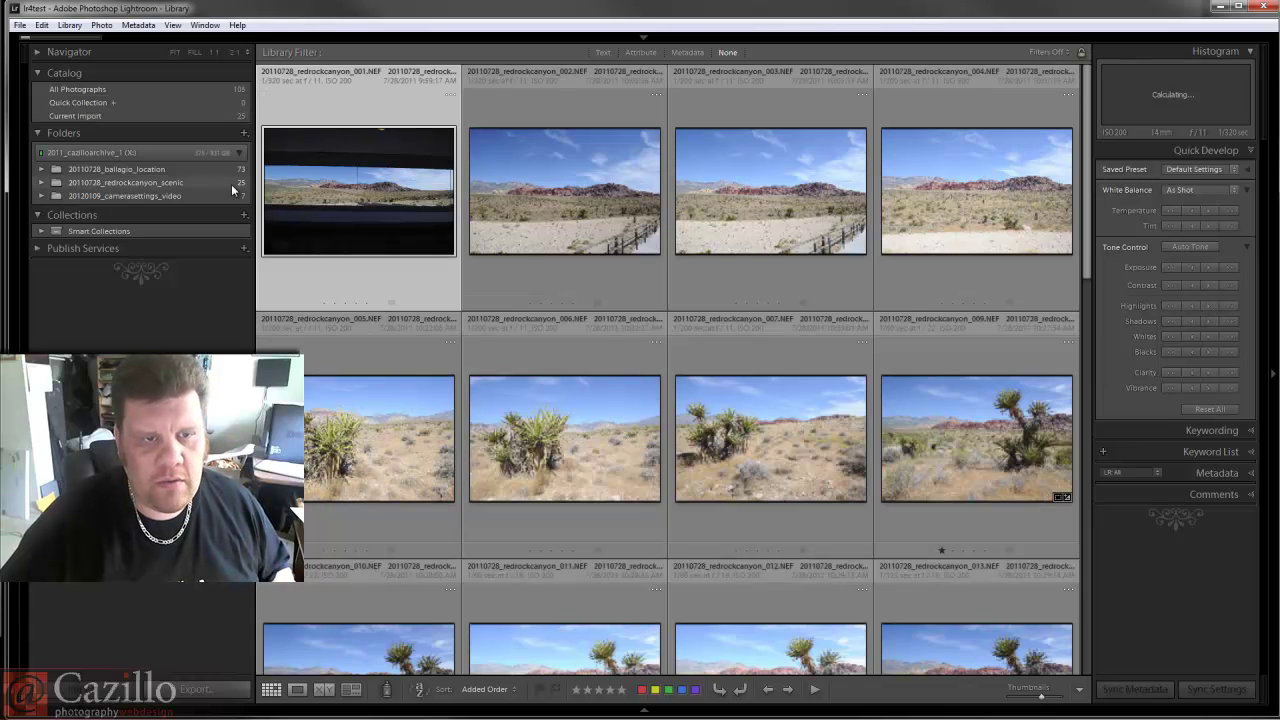
scroll(586, 291, down, 10)
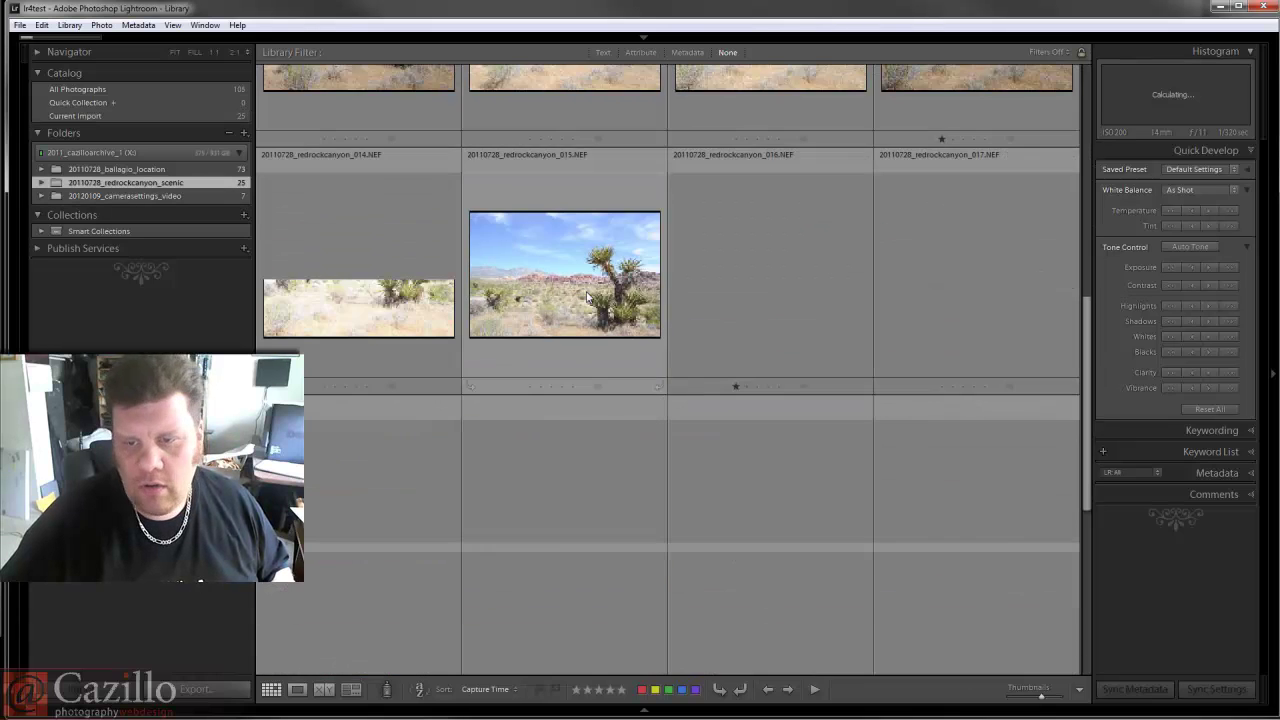
scroll(588, 297, down, 5)
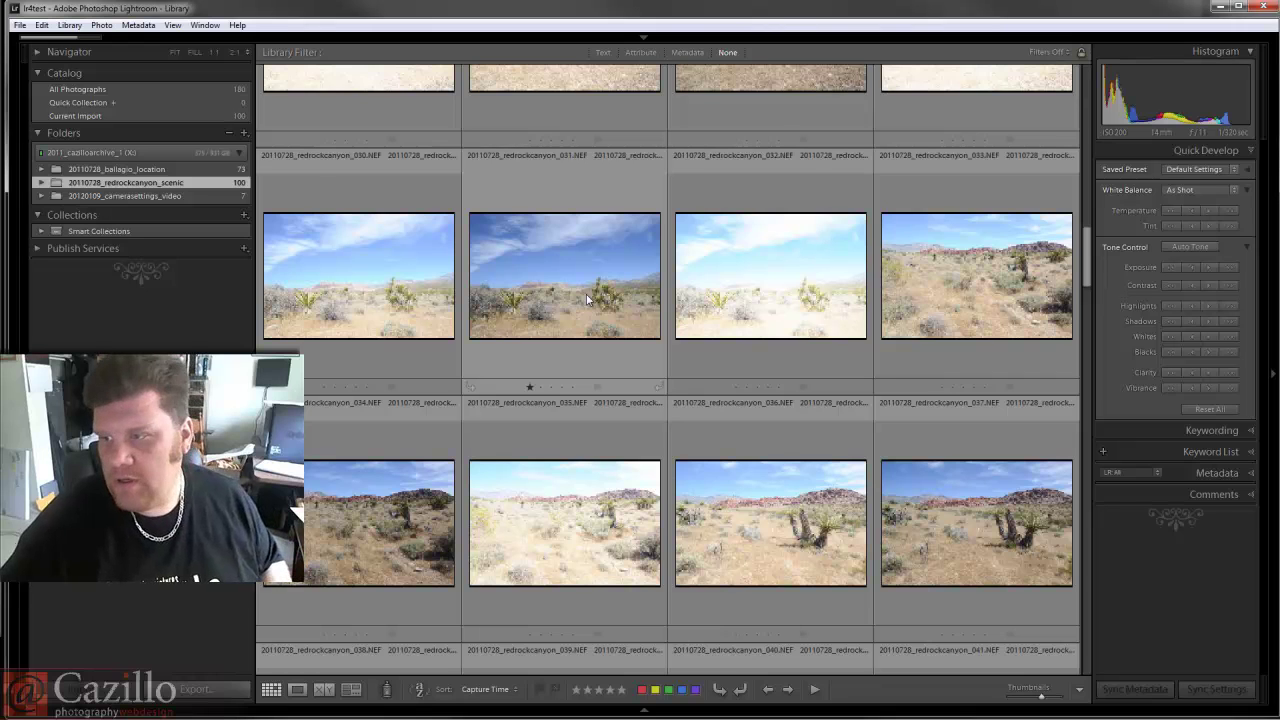
scroll(530, 307, down, 6)
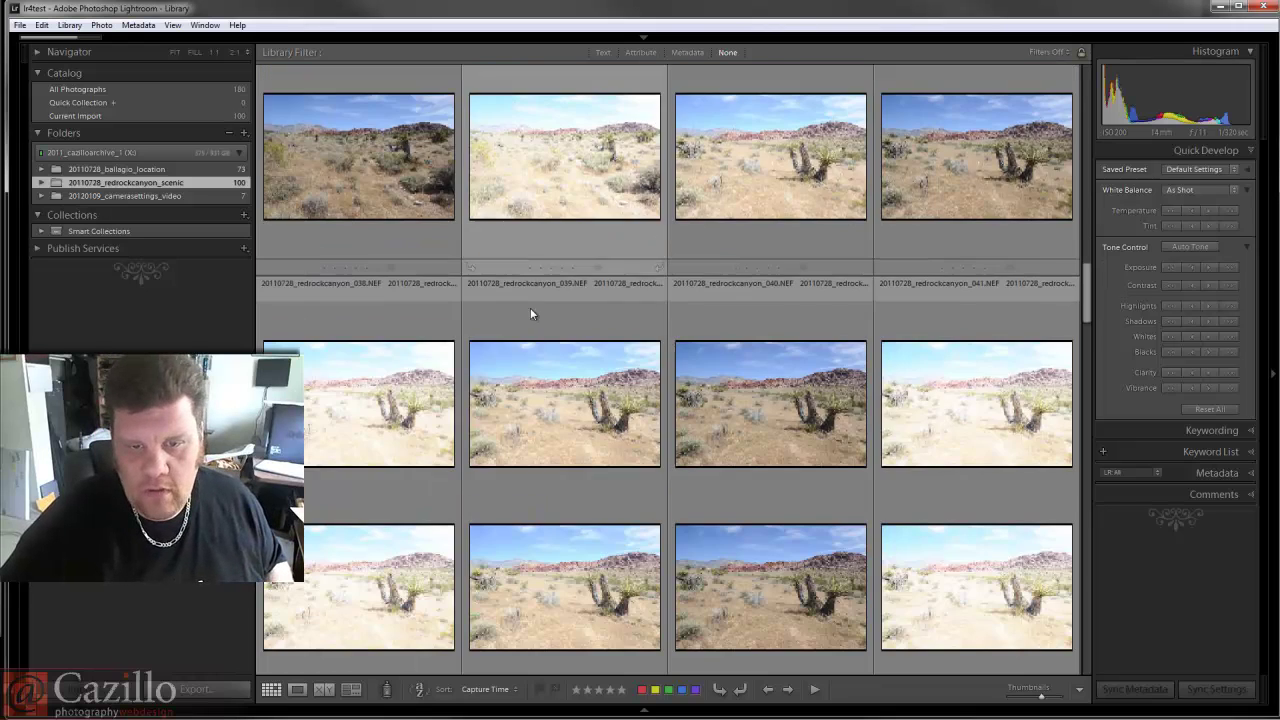
scroll(530, 307, up, 2)
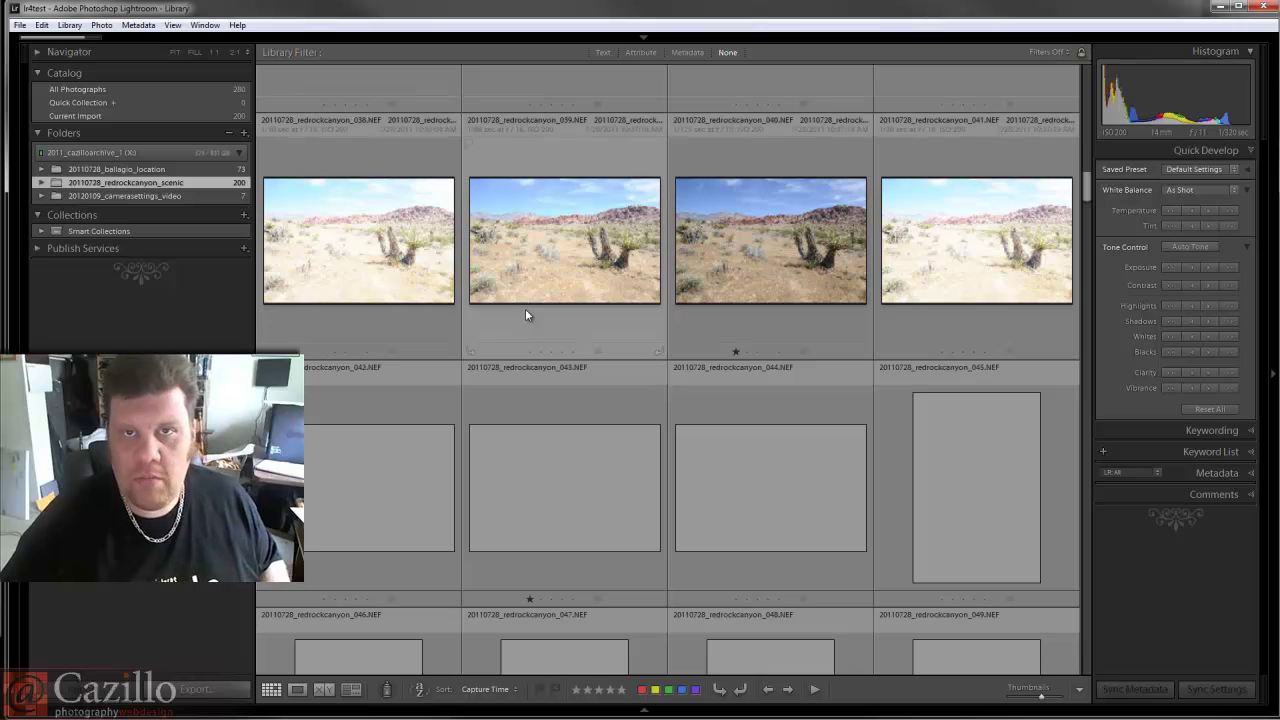
click(719, 278)
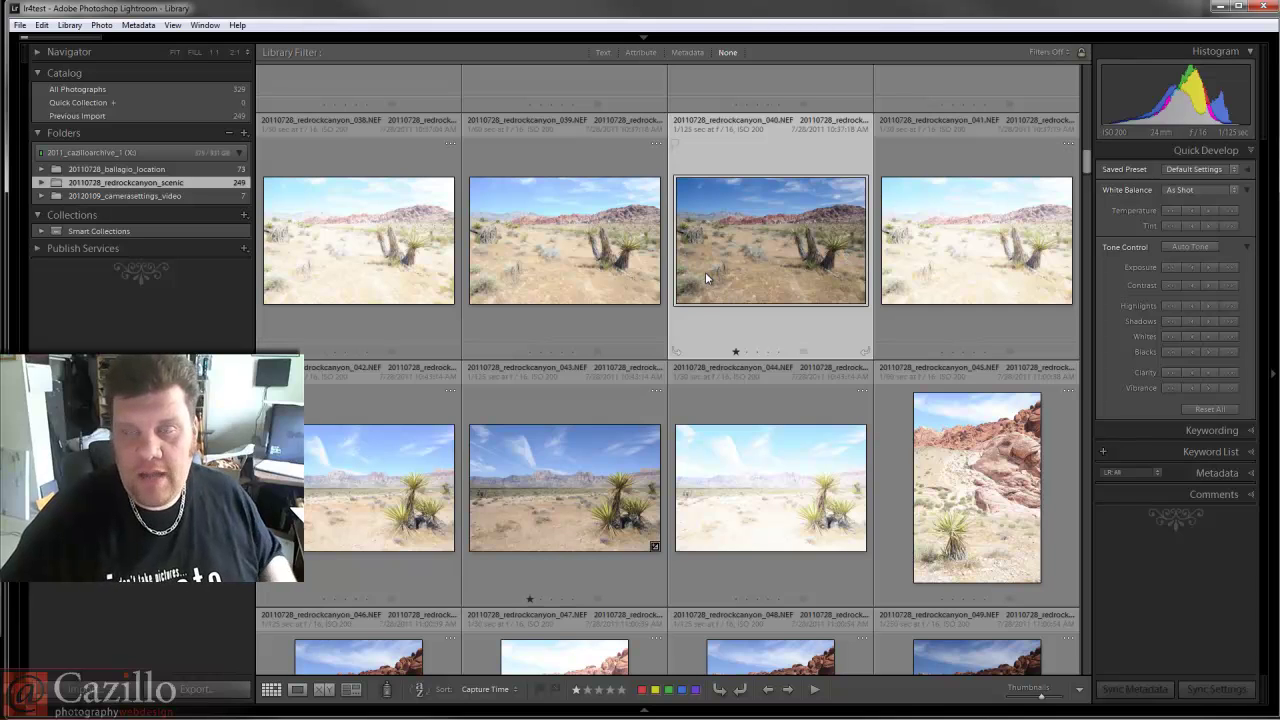
Select the saturated deep-blue-sky photo 047 to reveal its Custom Quick Develop settings.
scroll(723, 244, down, 2)
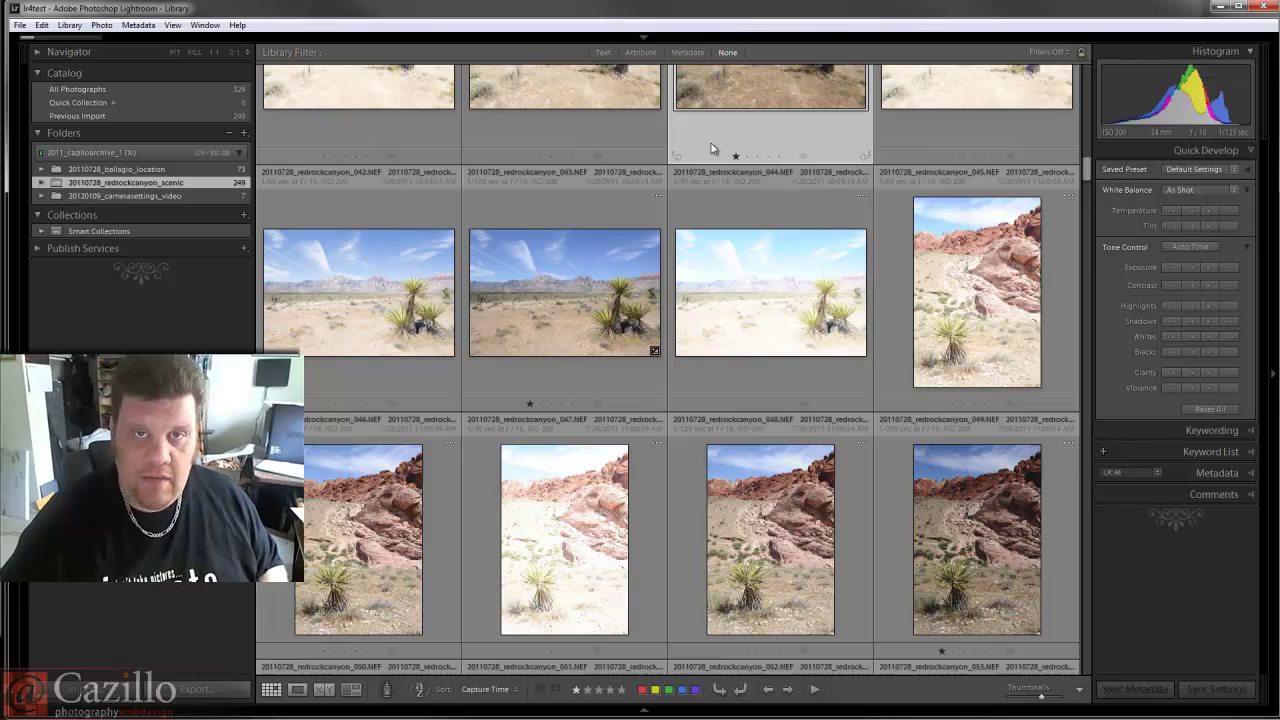
click(651, 267)
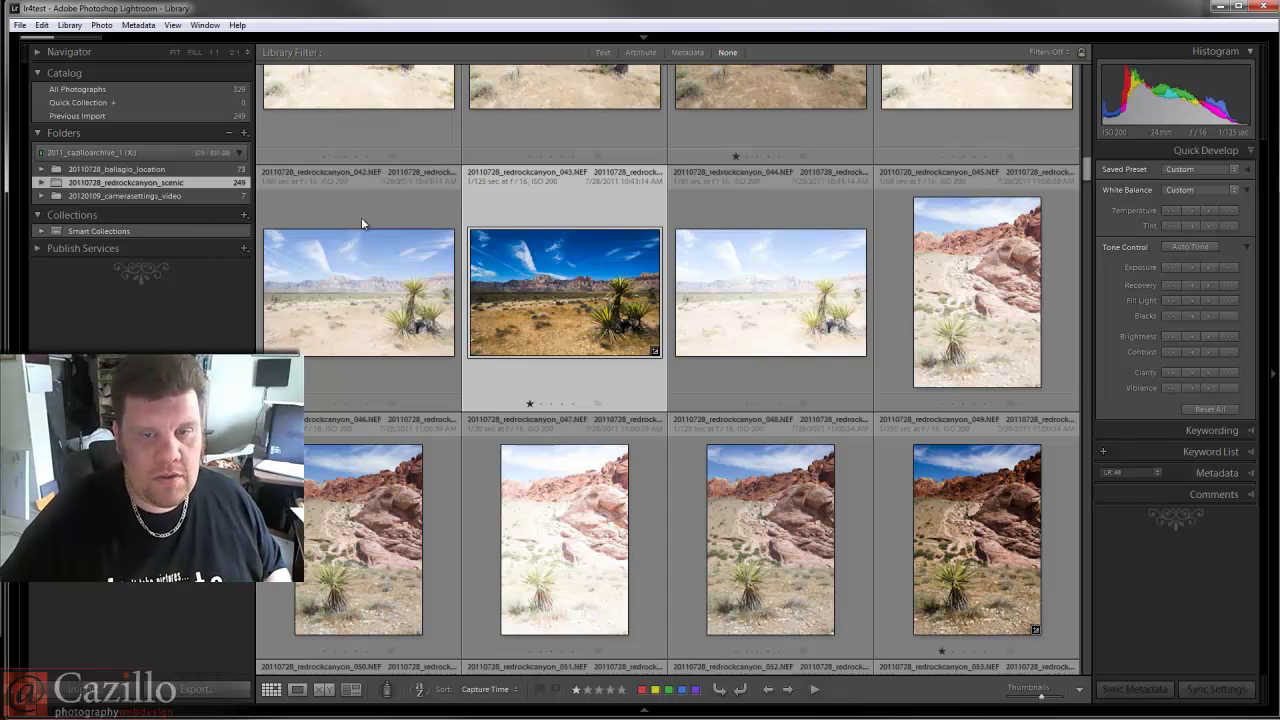
scroll(555, 260, down, 3)
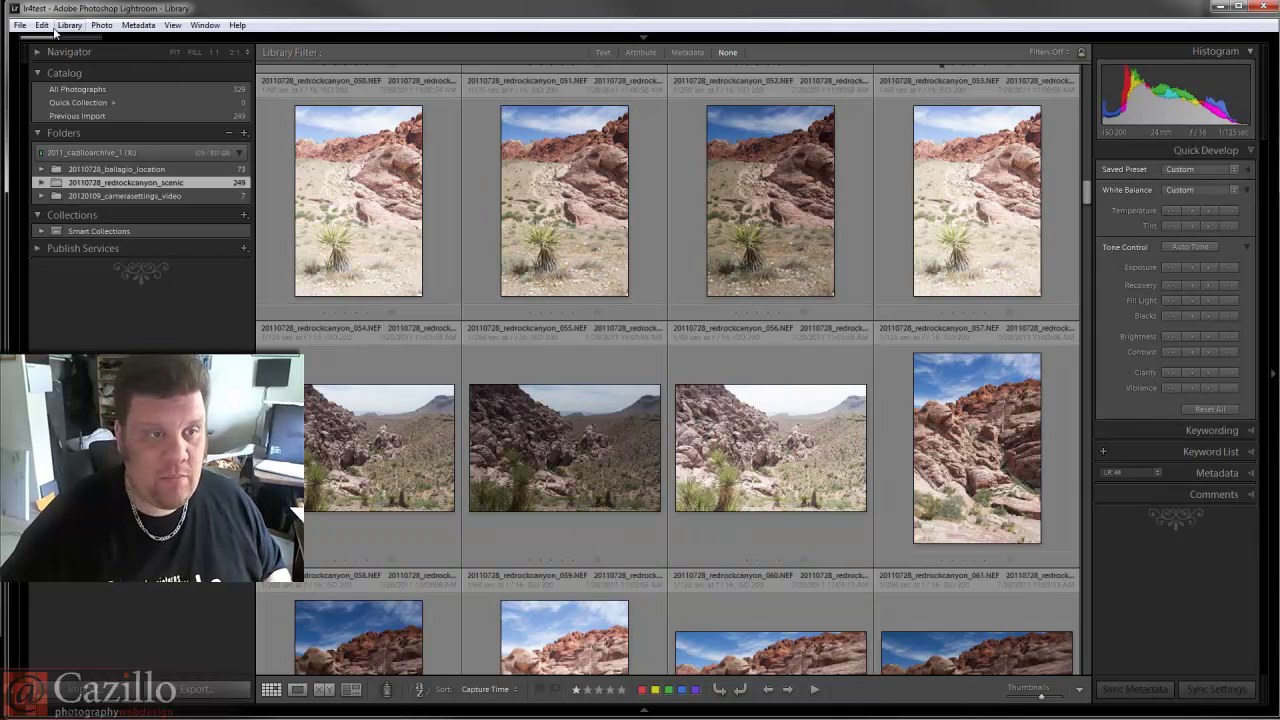
click(19, 25)
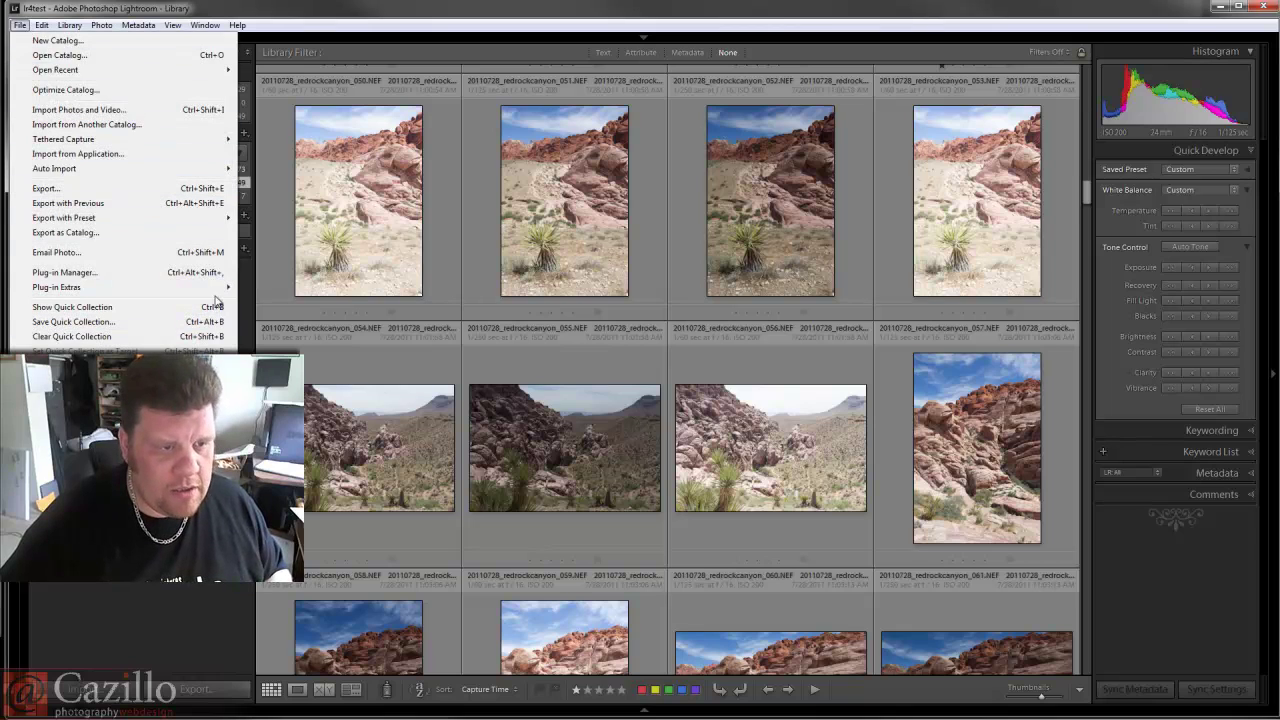
mouse_move(226, 289)
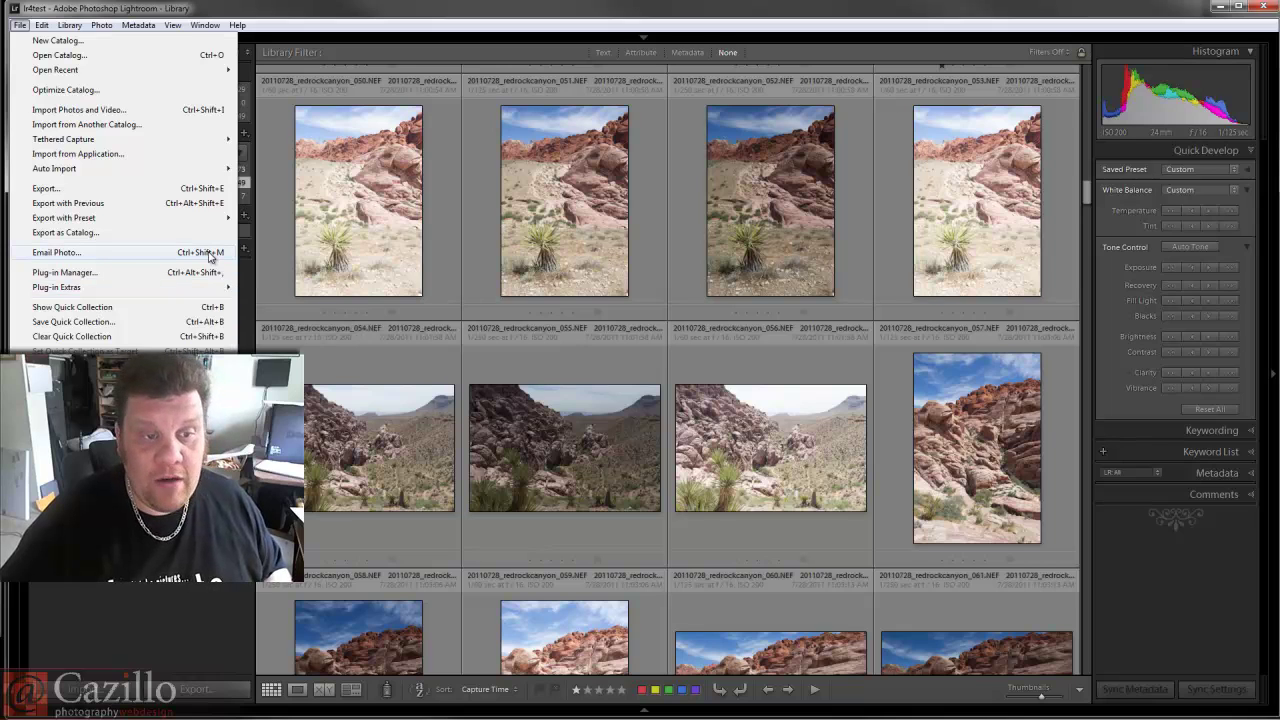
key(Escape)
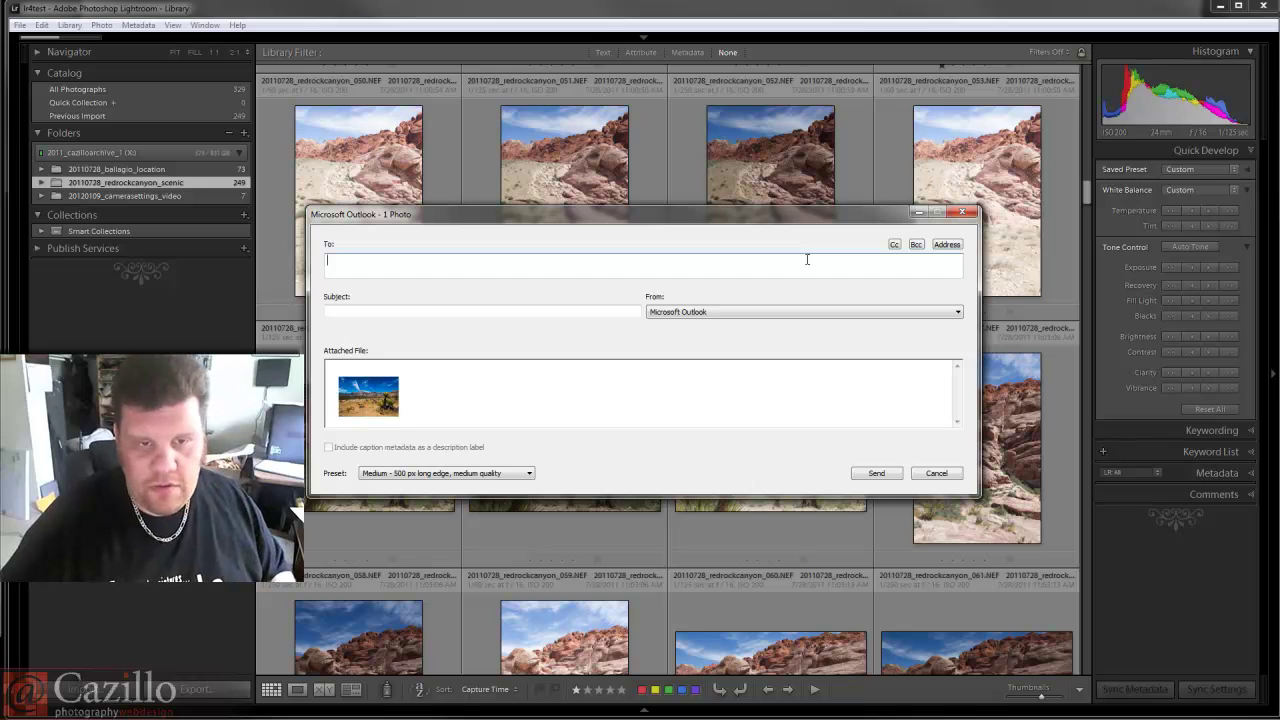
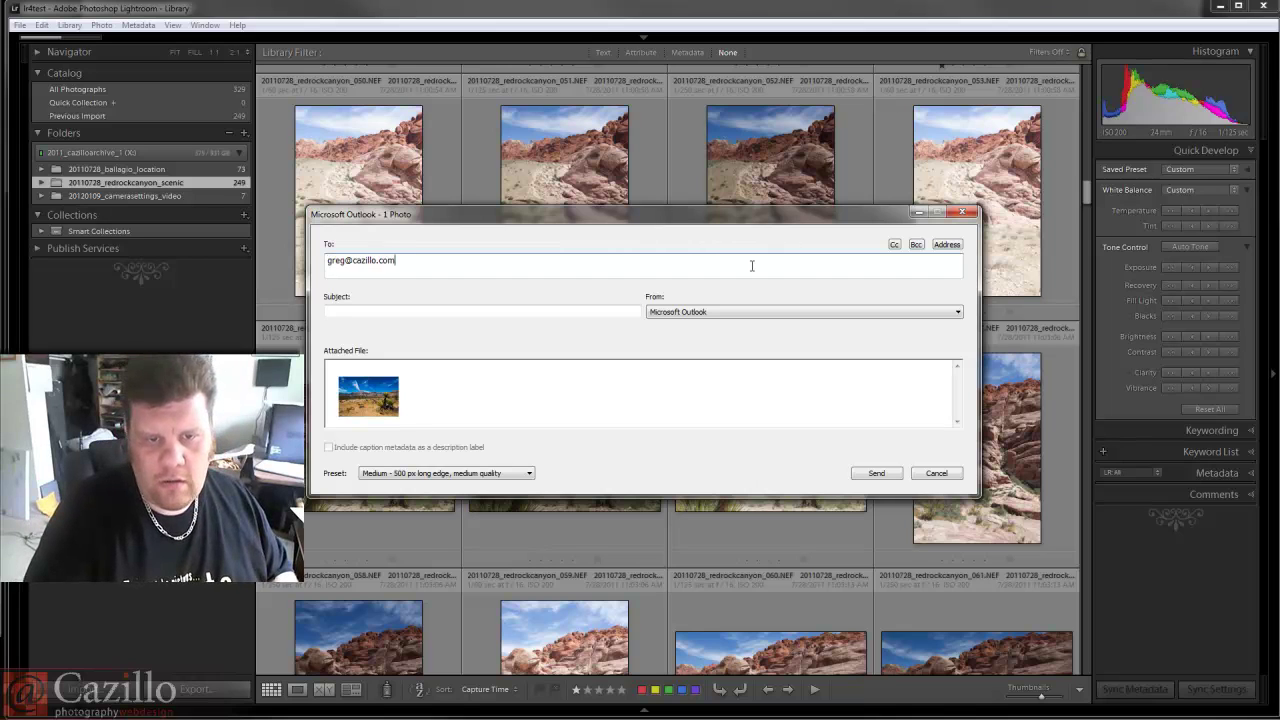
key(Tab)
text(my photo)
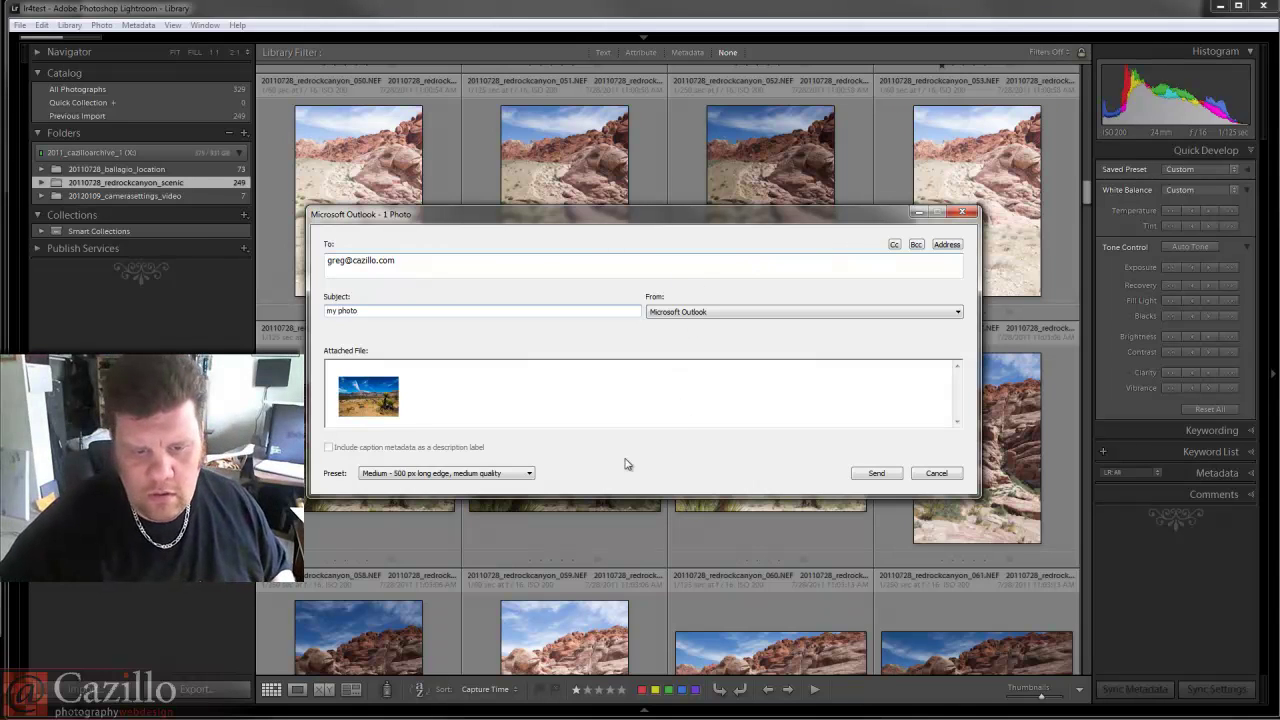
click(521, 478)
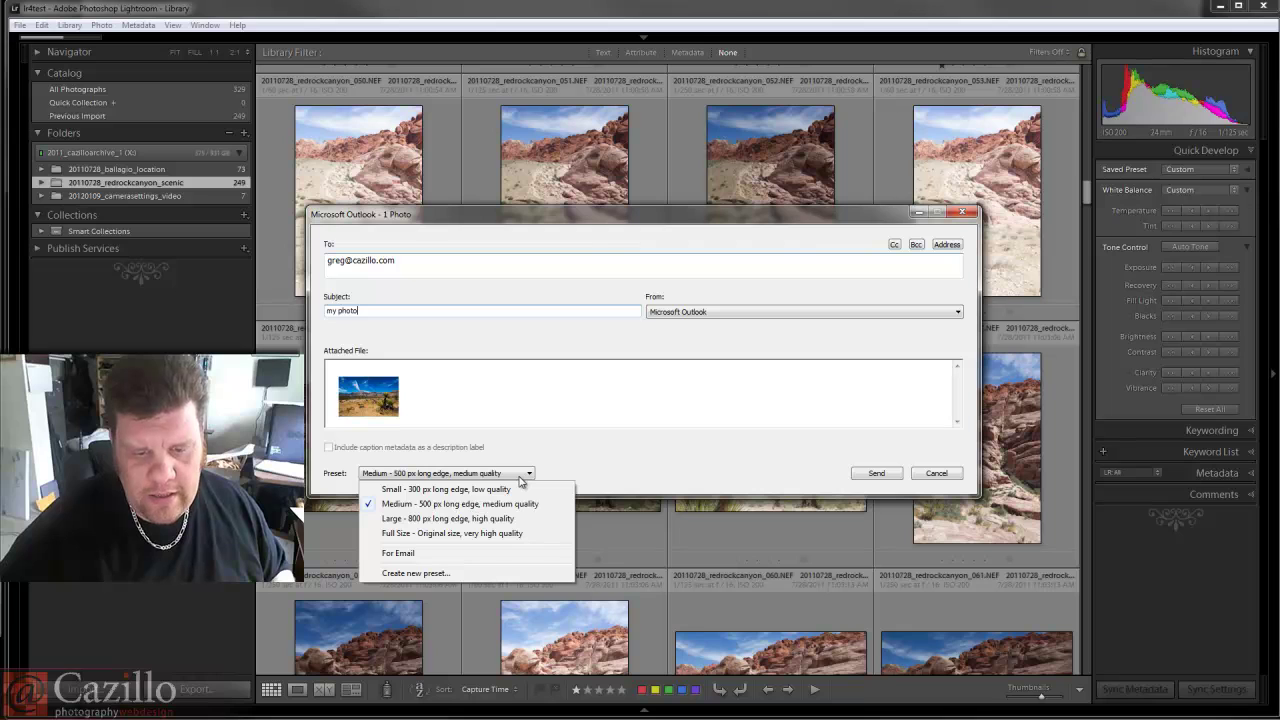
click(516, 572)
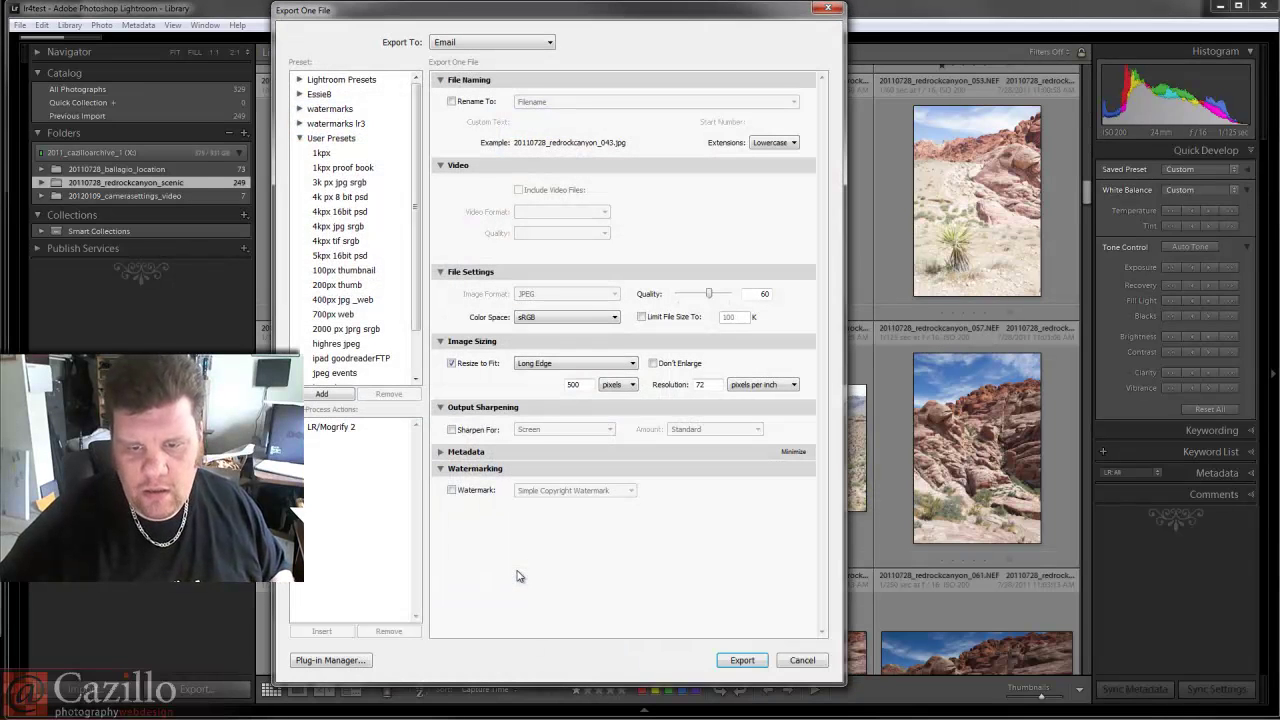
Turn on the export watermark using the C GC Center style.
click(458, 491)
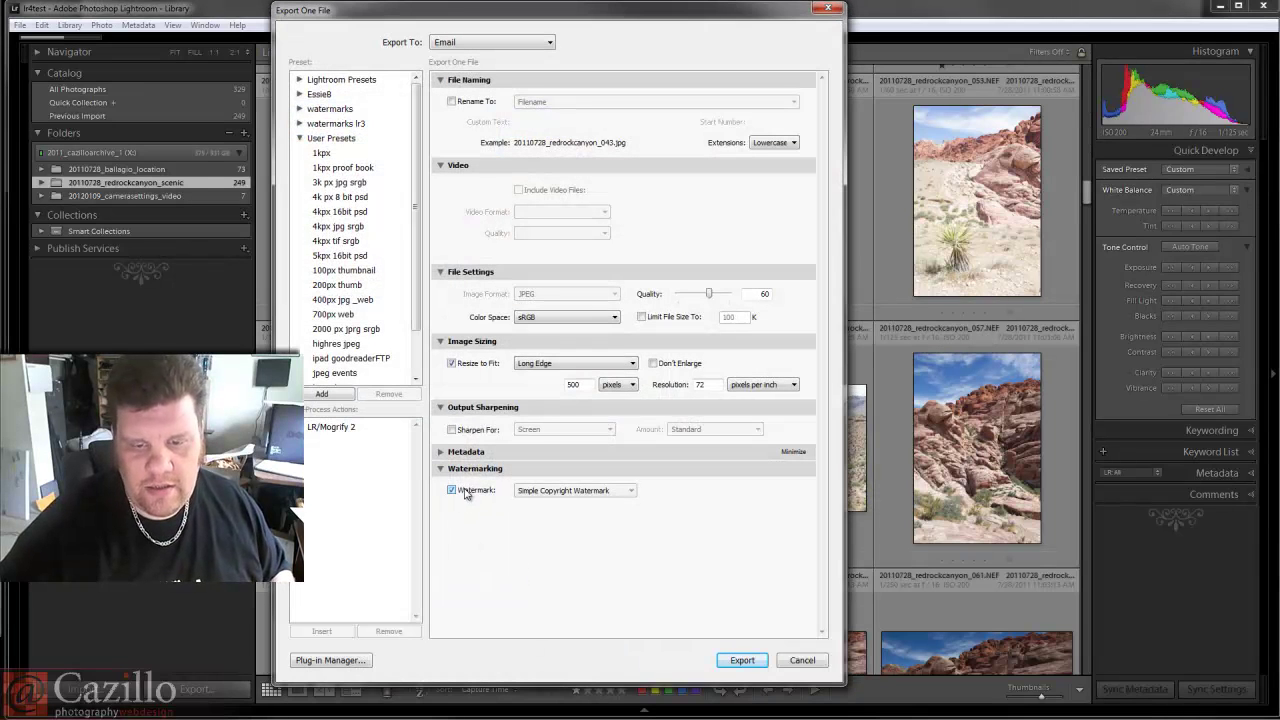
click(533, 491)
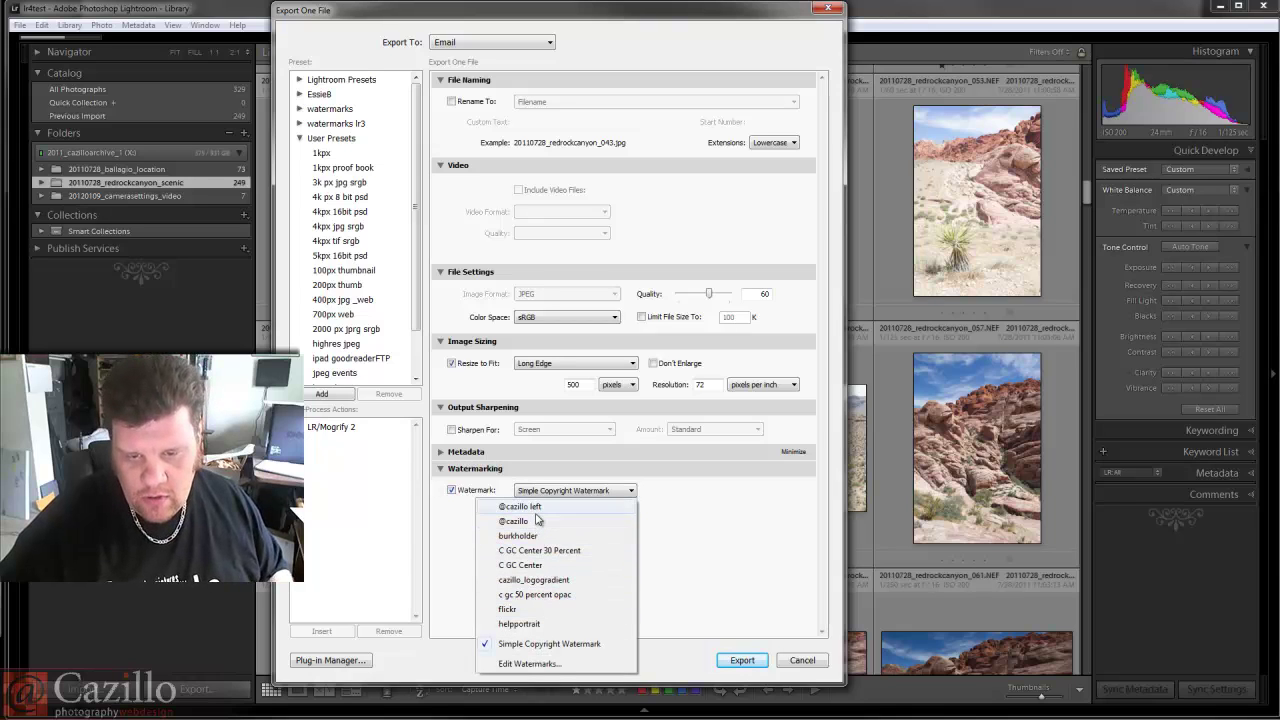
click(547, 567)
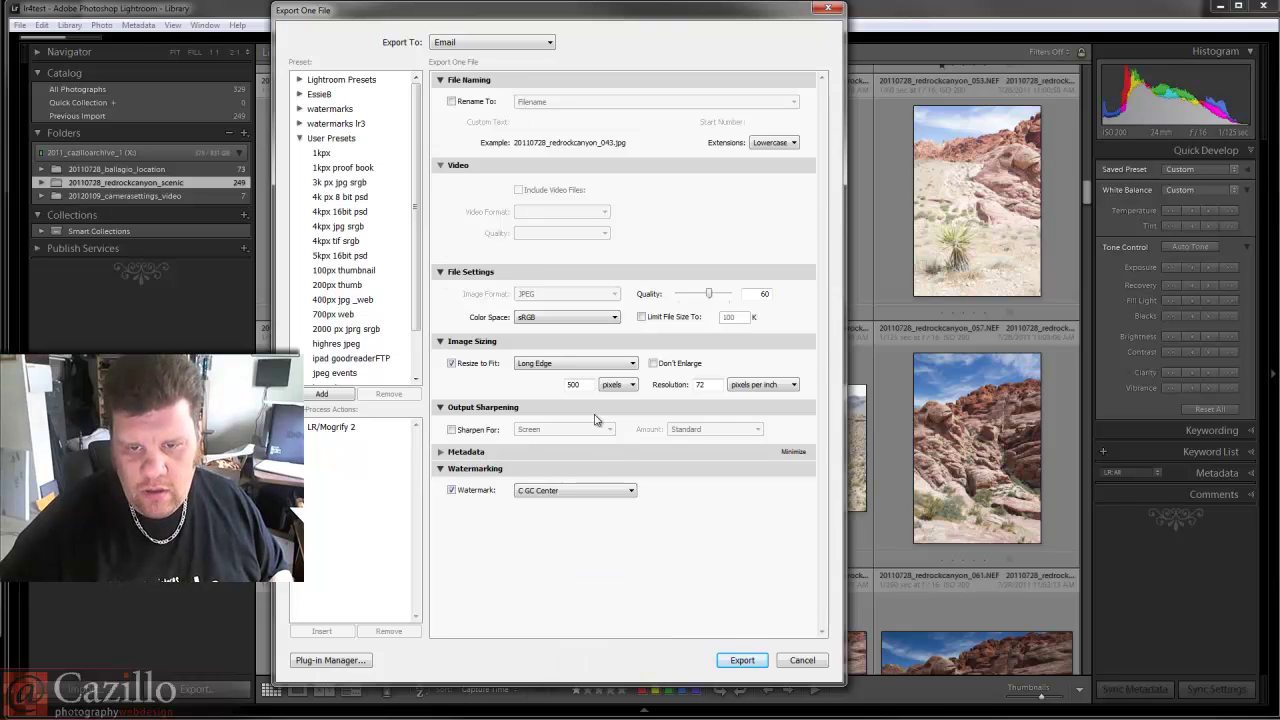
Resize to fit width & height 600 × 600, sharpen for screen, and export.
click(560, 367)
click(565, 381)
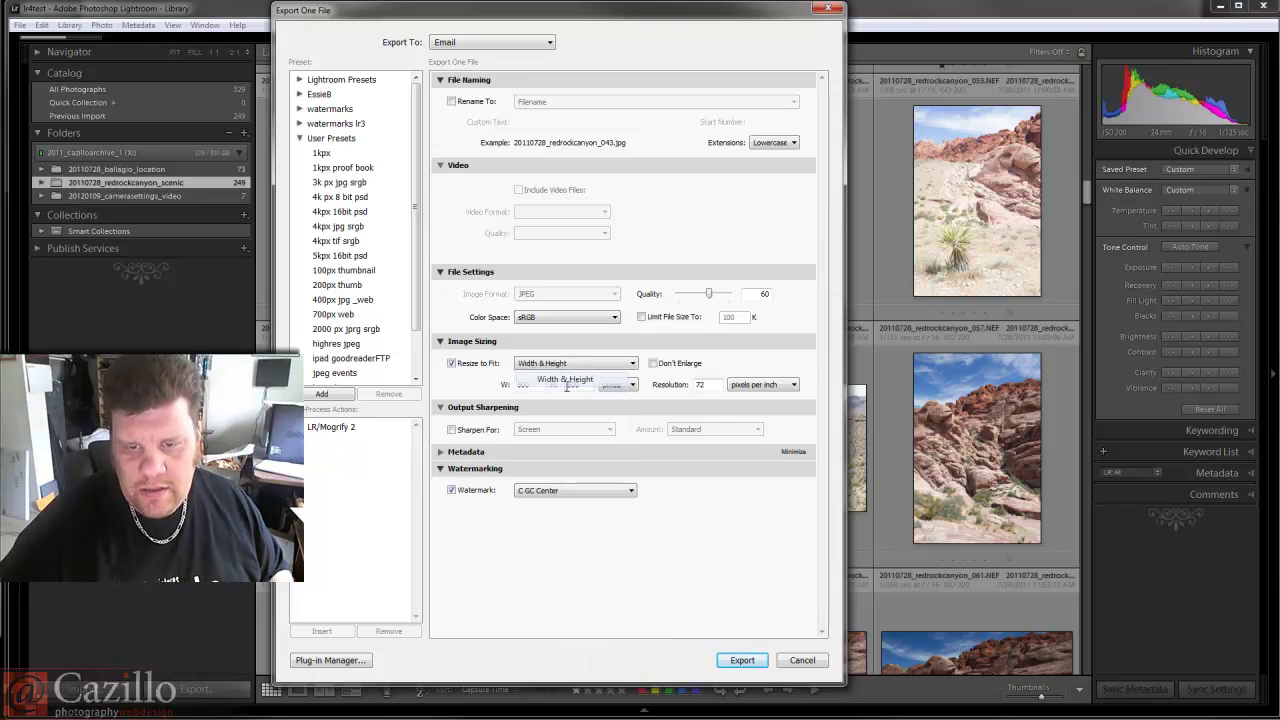
text(600)
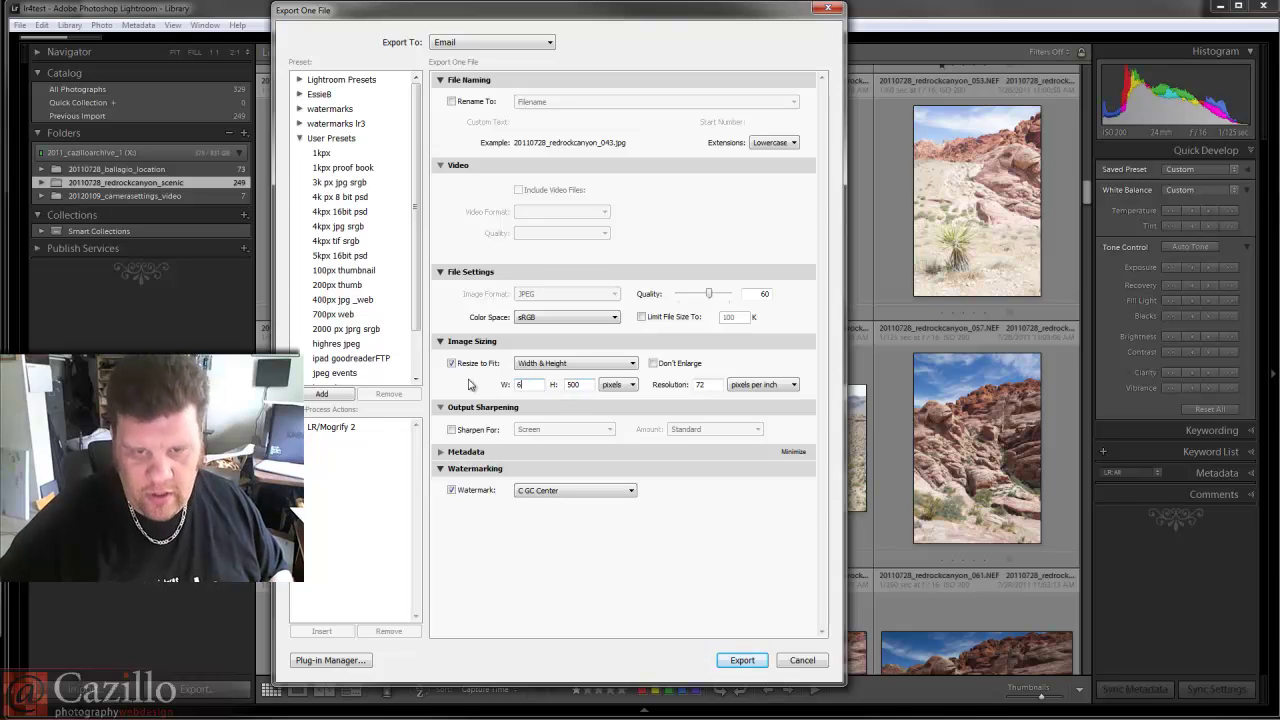
key(Tab)
text(600)
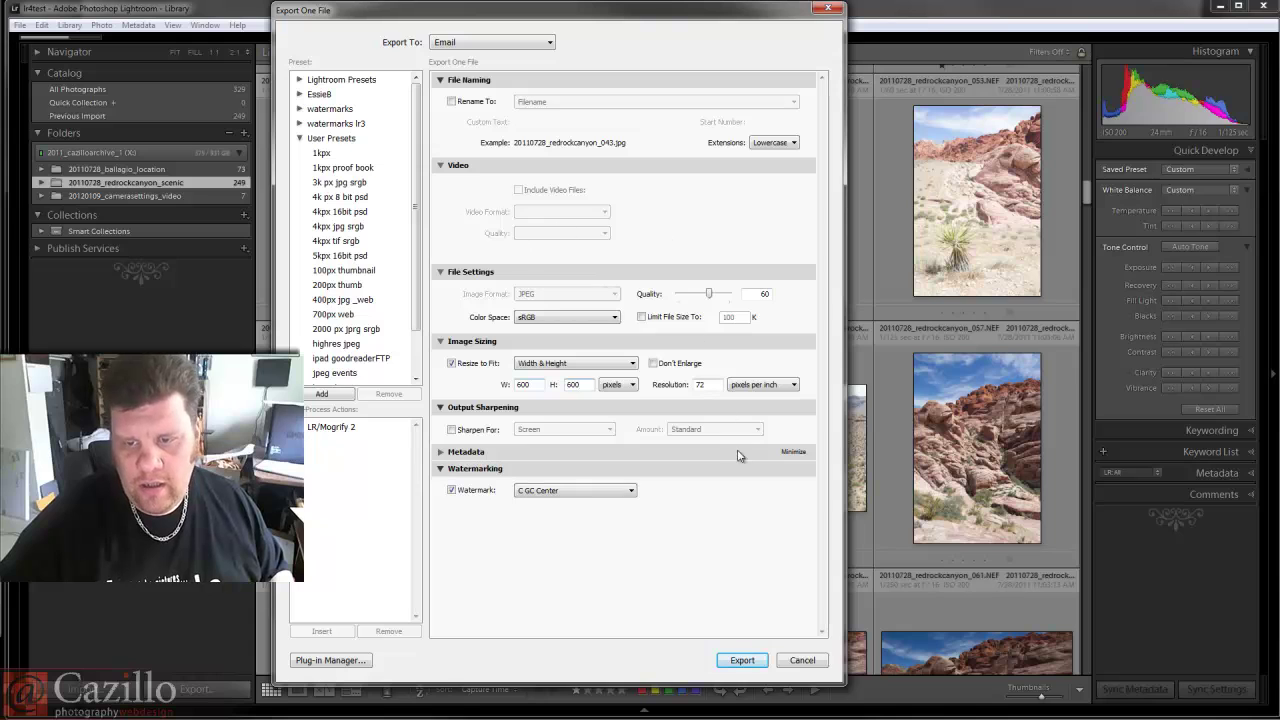
click(478, 431)
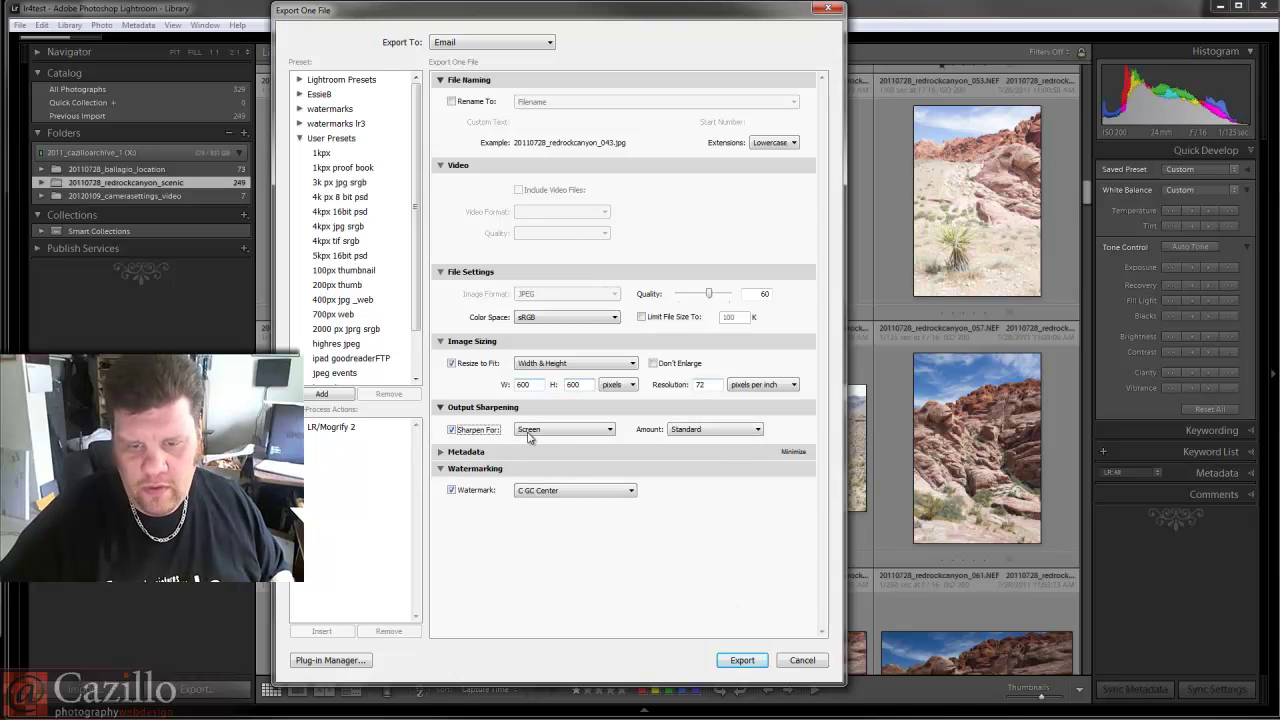
click(741, 660)
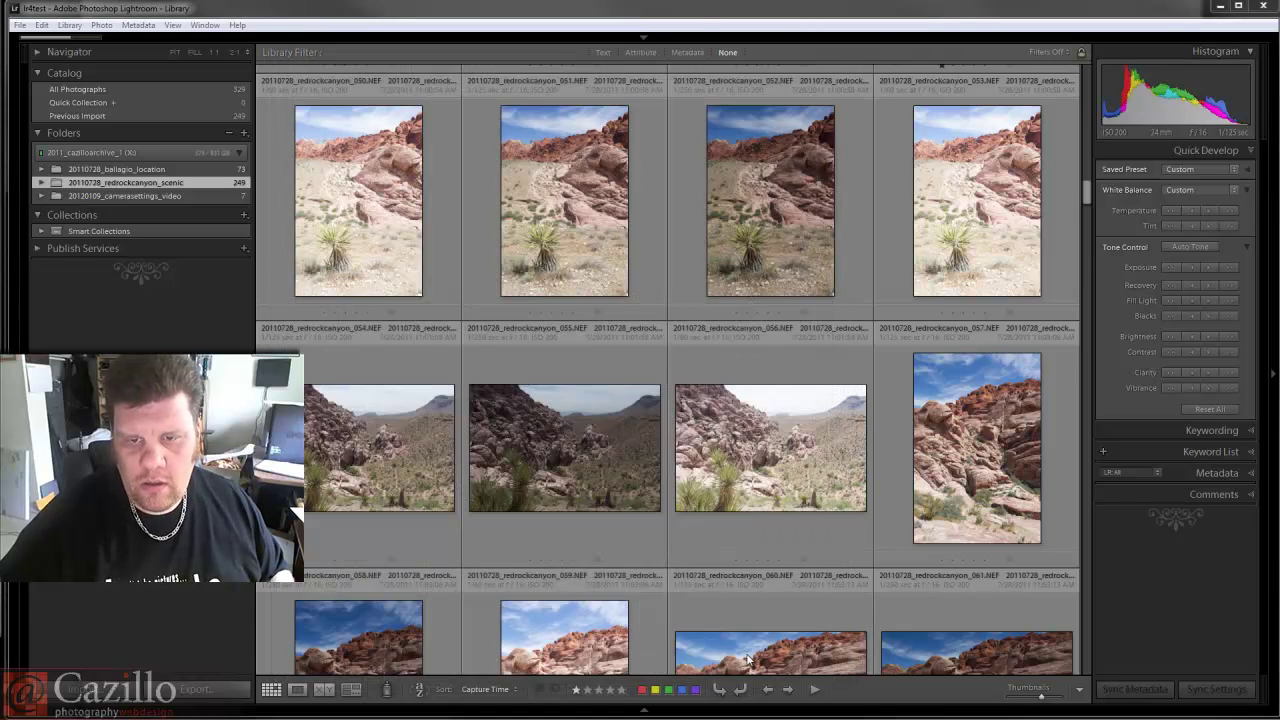
In the new email, write the body line "here are some details about my photo".
click(872, 474)
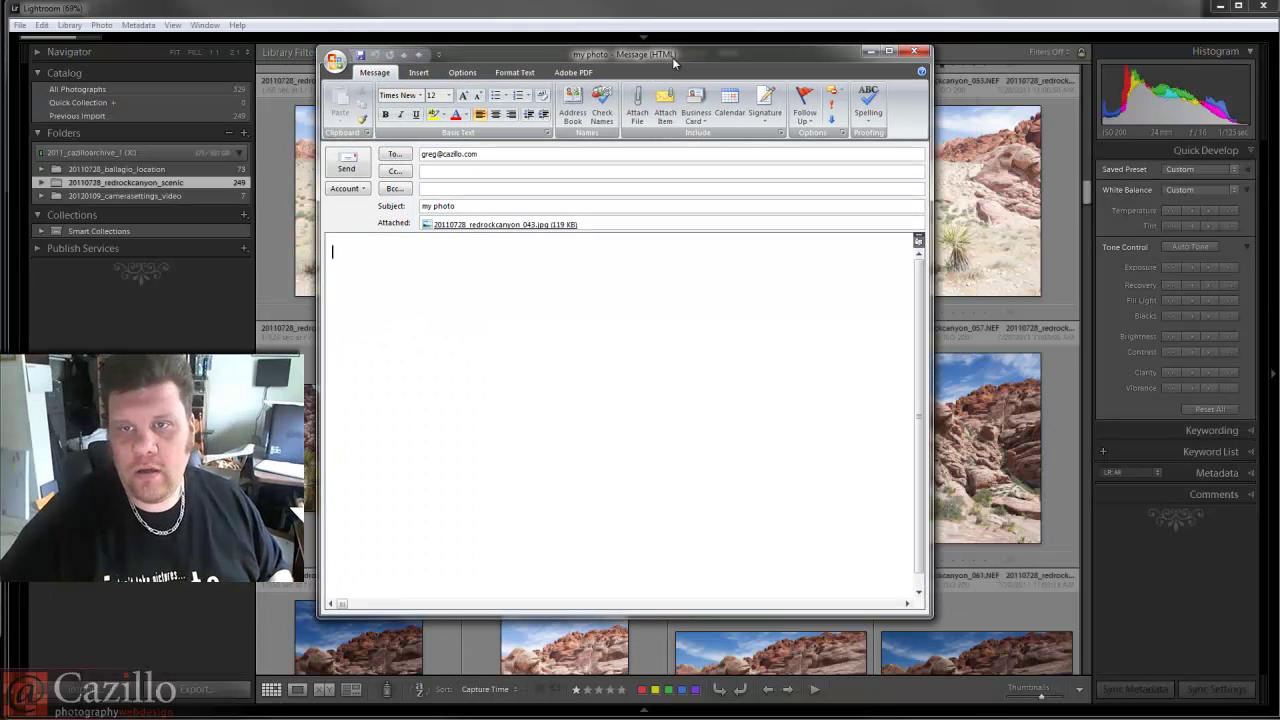
click(670, 268)
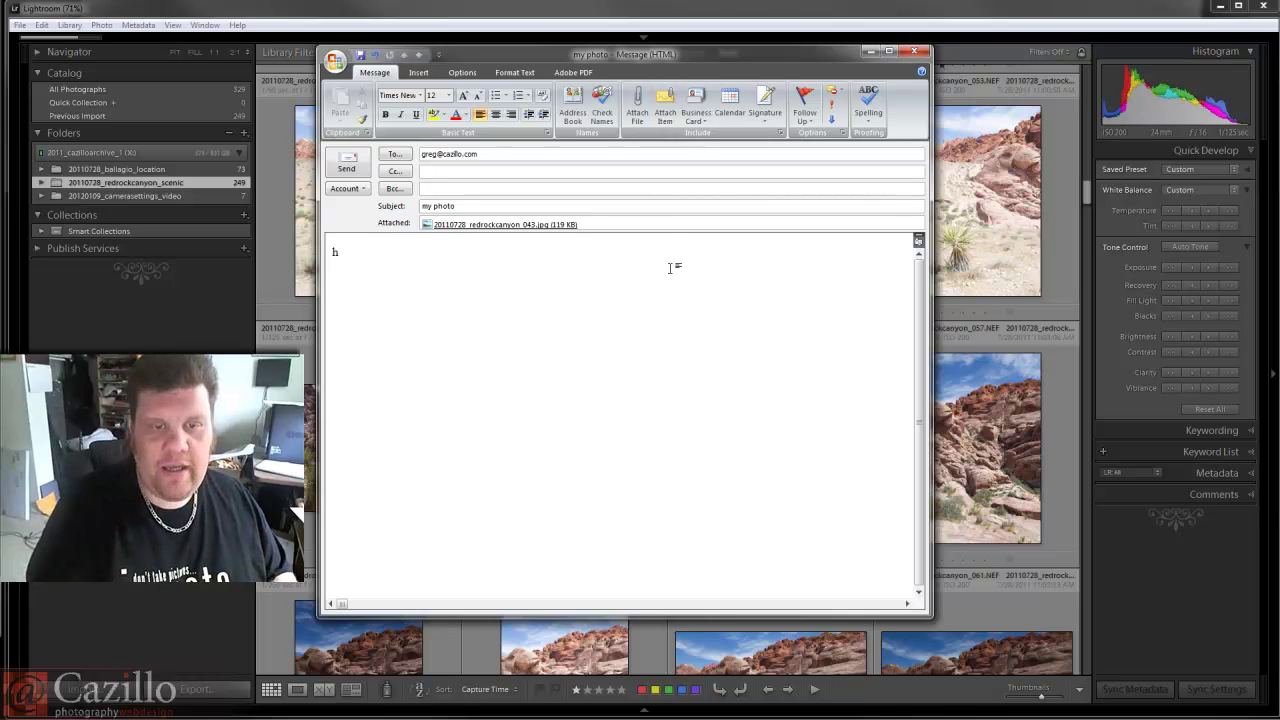
text(here are some)
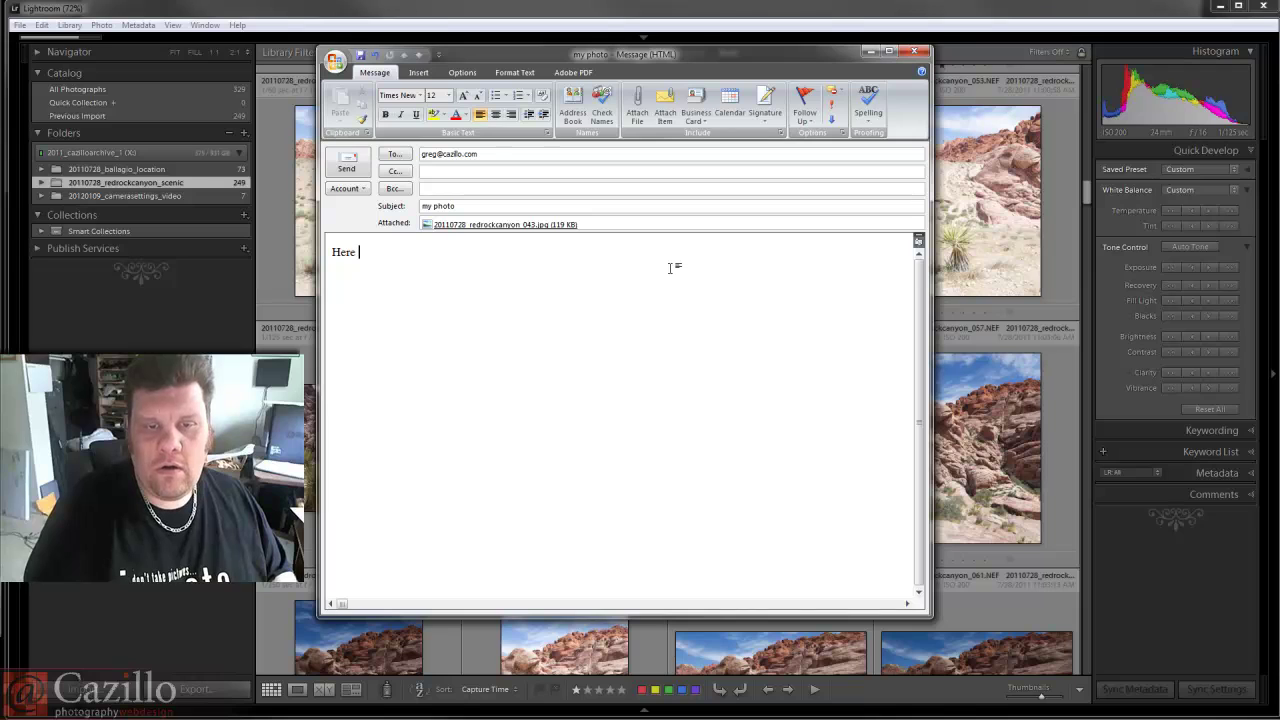
text( de)
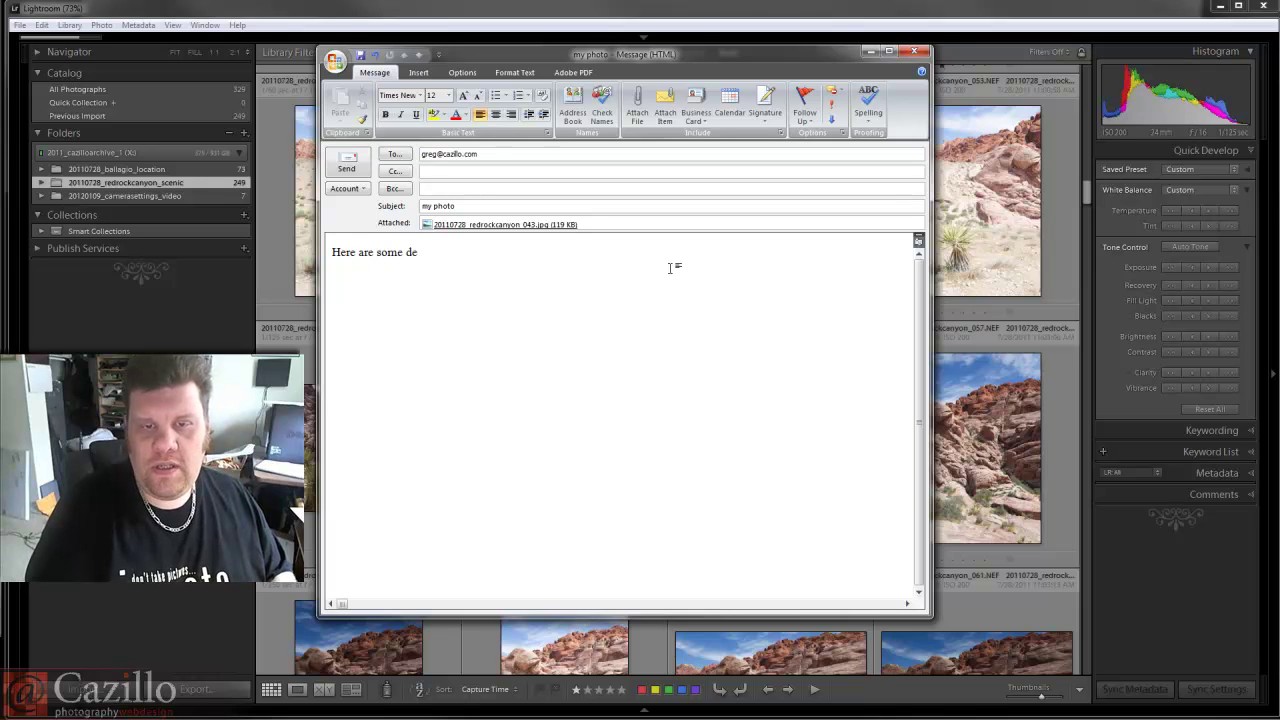
text(tails about my photo)
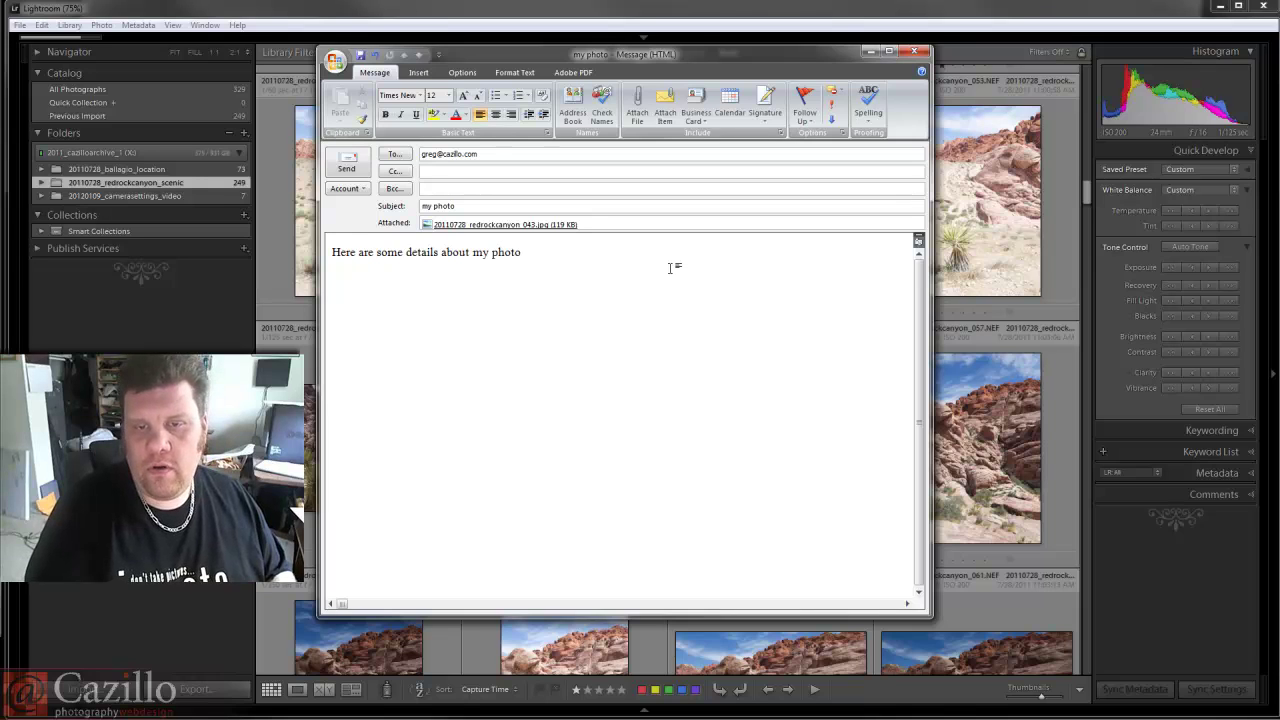
key(Return)
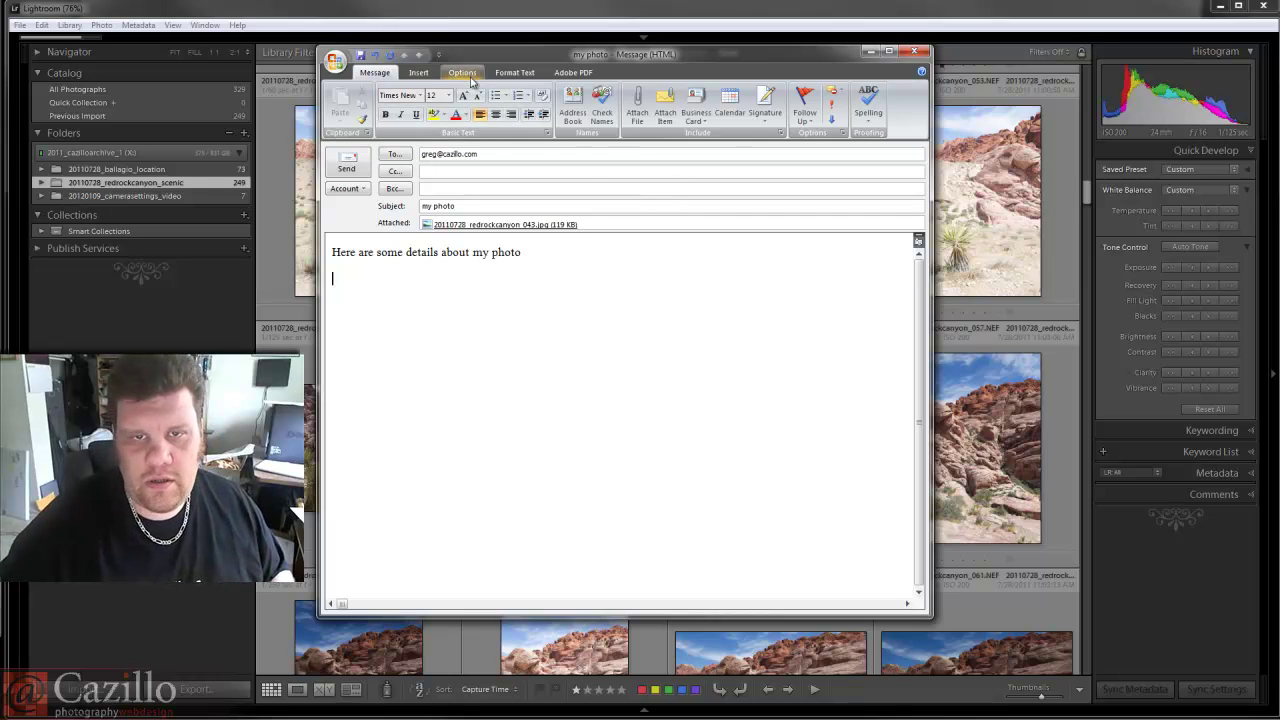
Insert the saved signature block below the body text.
click(418, 72)
click(466, 104)
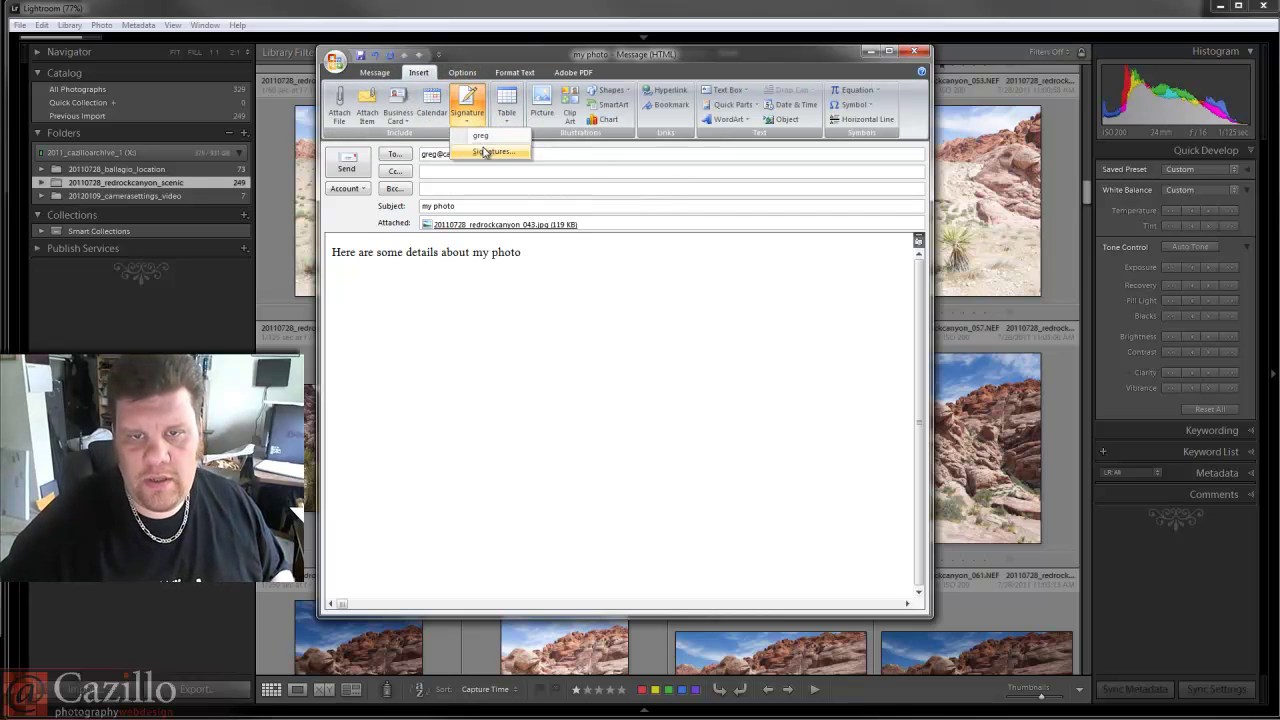
click(480, 135)
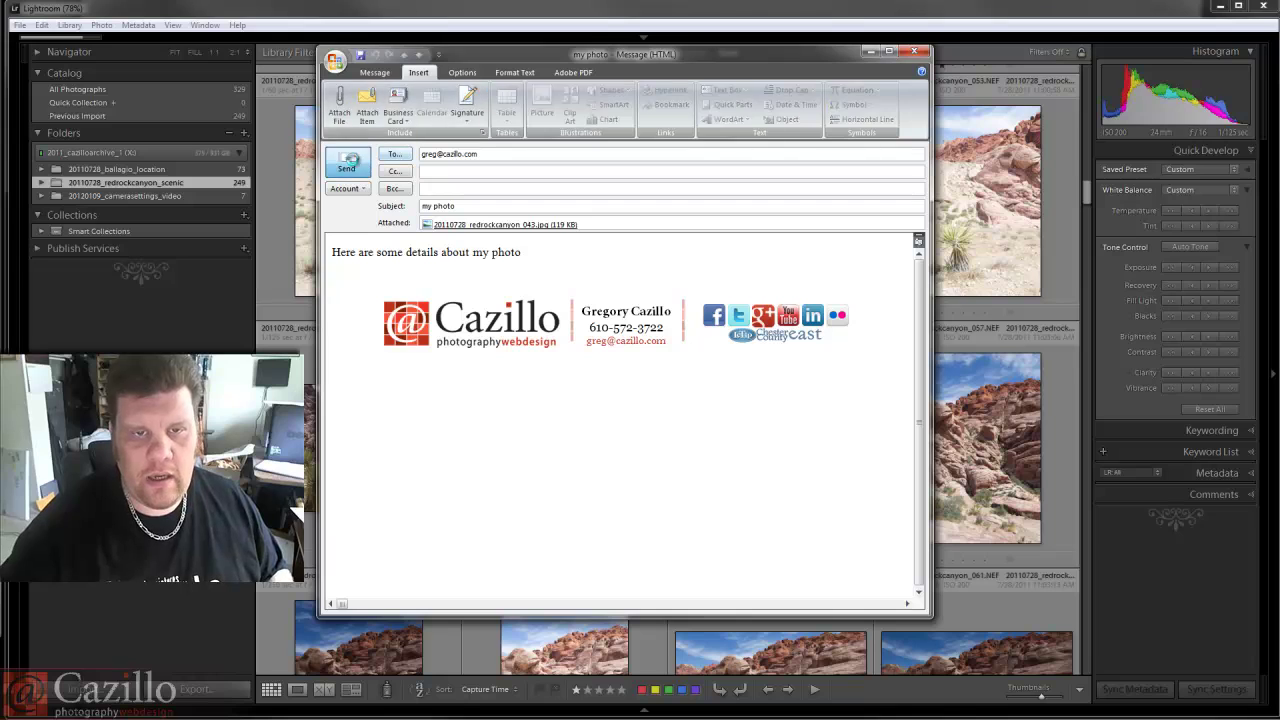
Send the email, preview the received watermarked 600 × 399 attachment, then close the message.
click(349, 162)
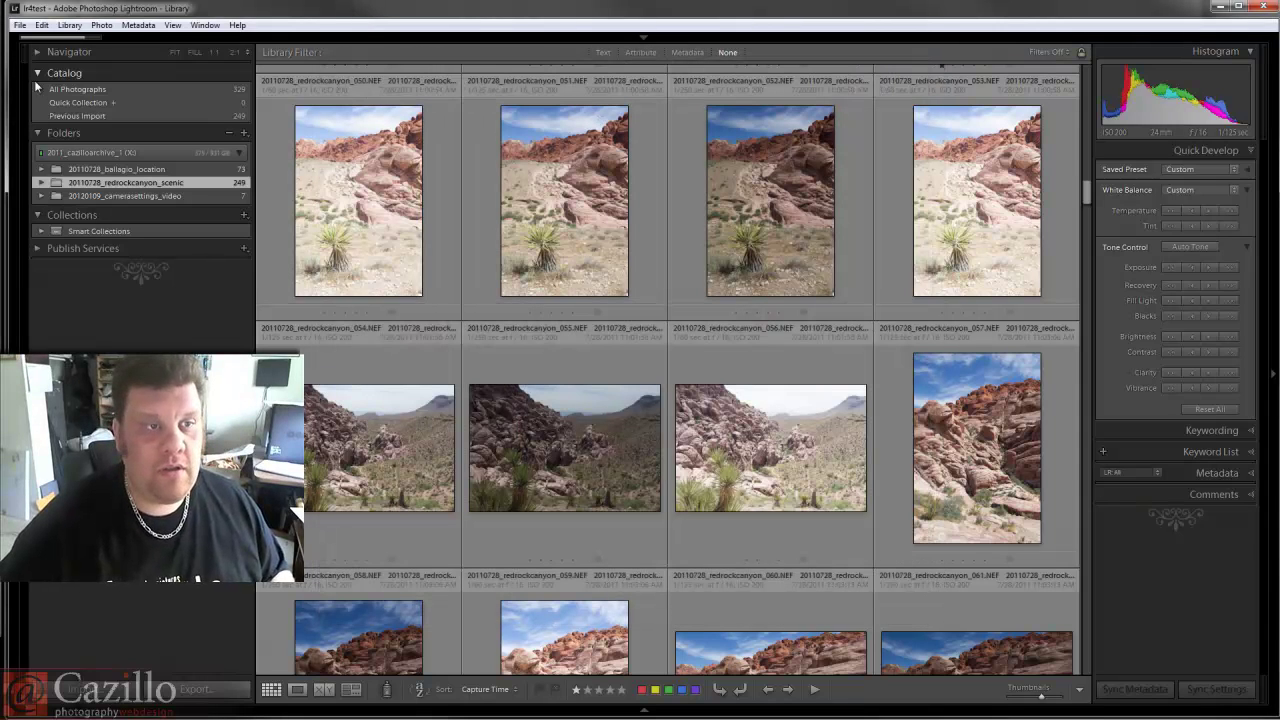
click(20, 25)
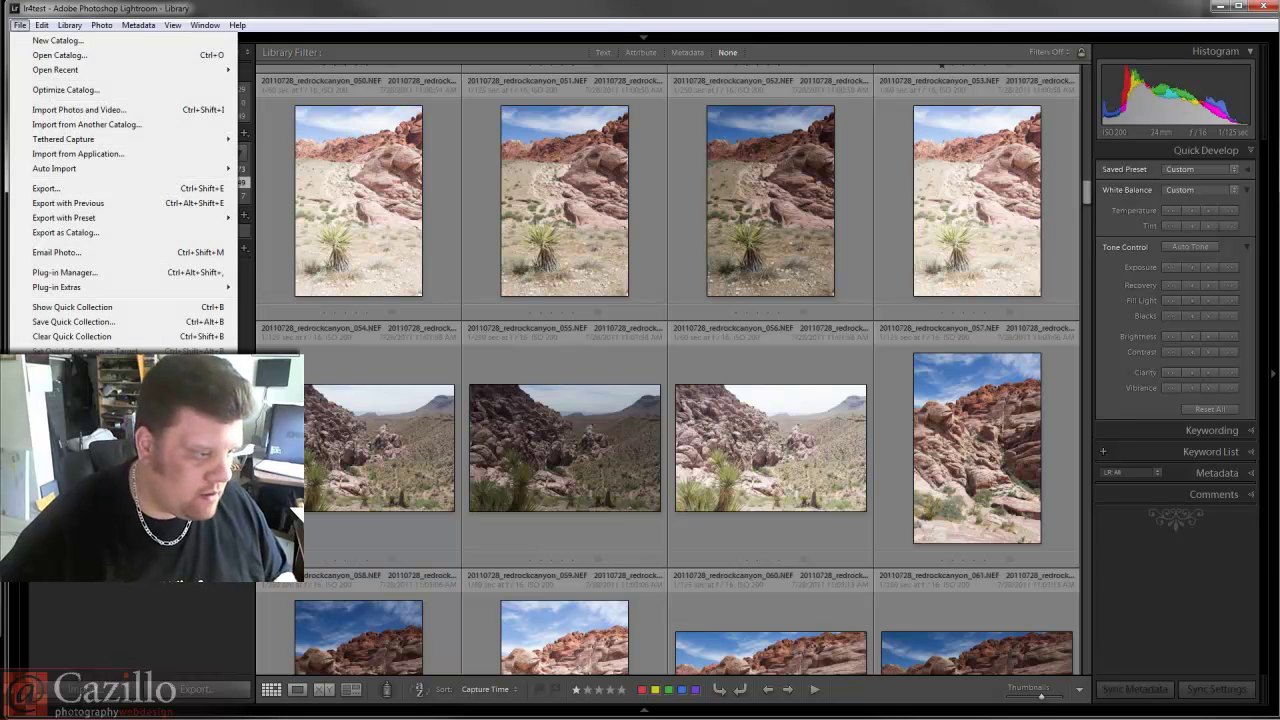
key(Escape)
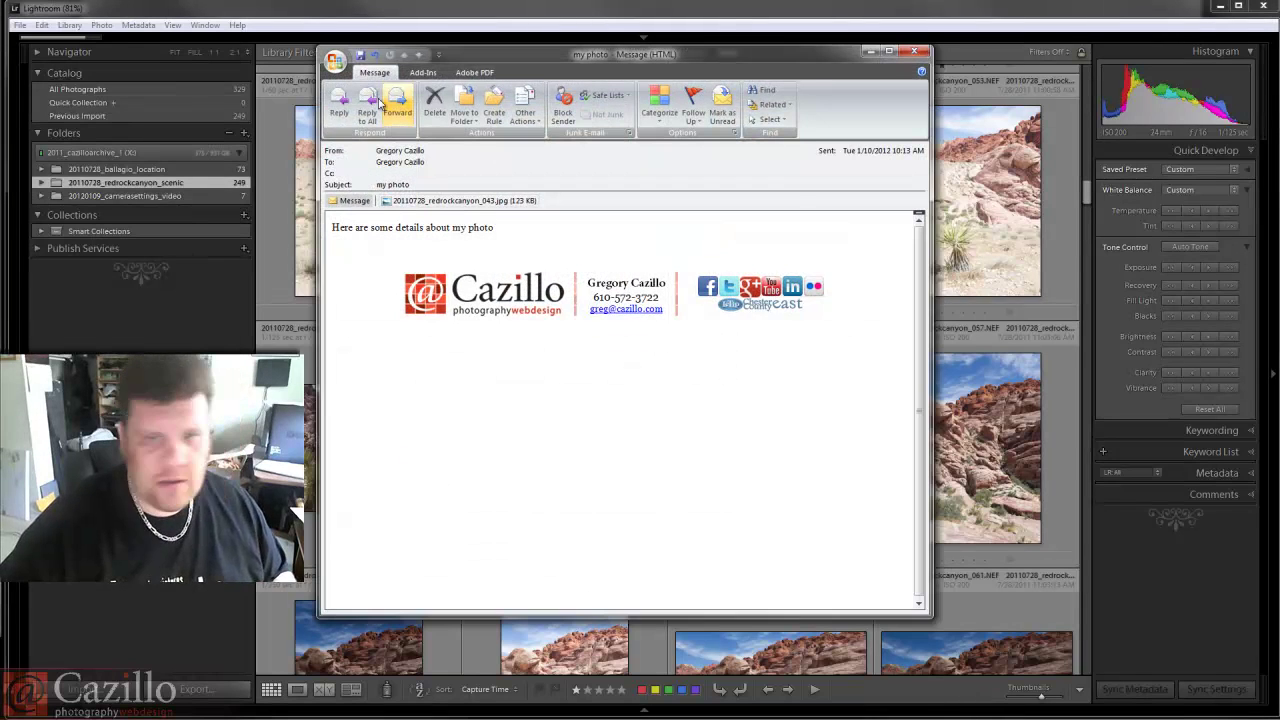
click(398, 201)
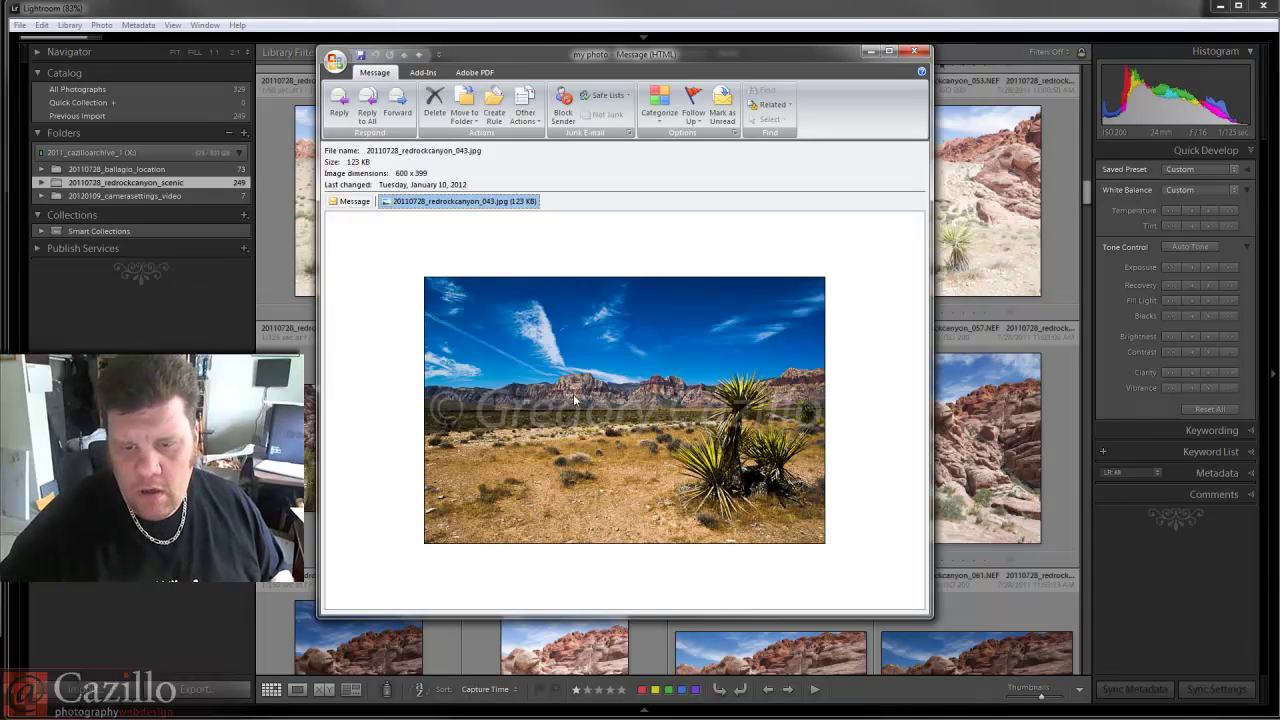
click(913, 50)
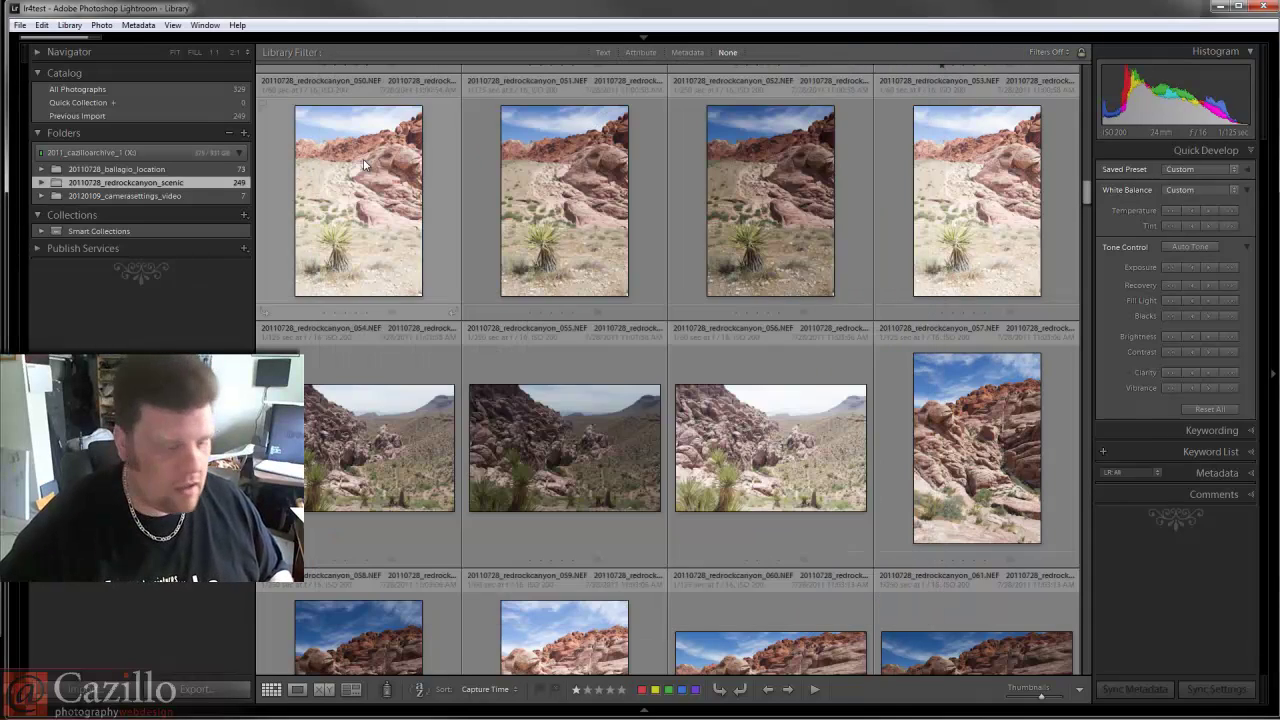
click(20, 28)
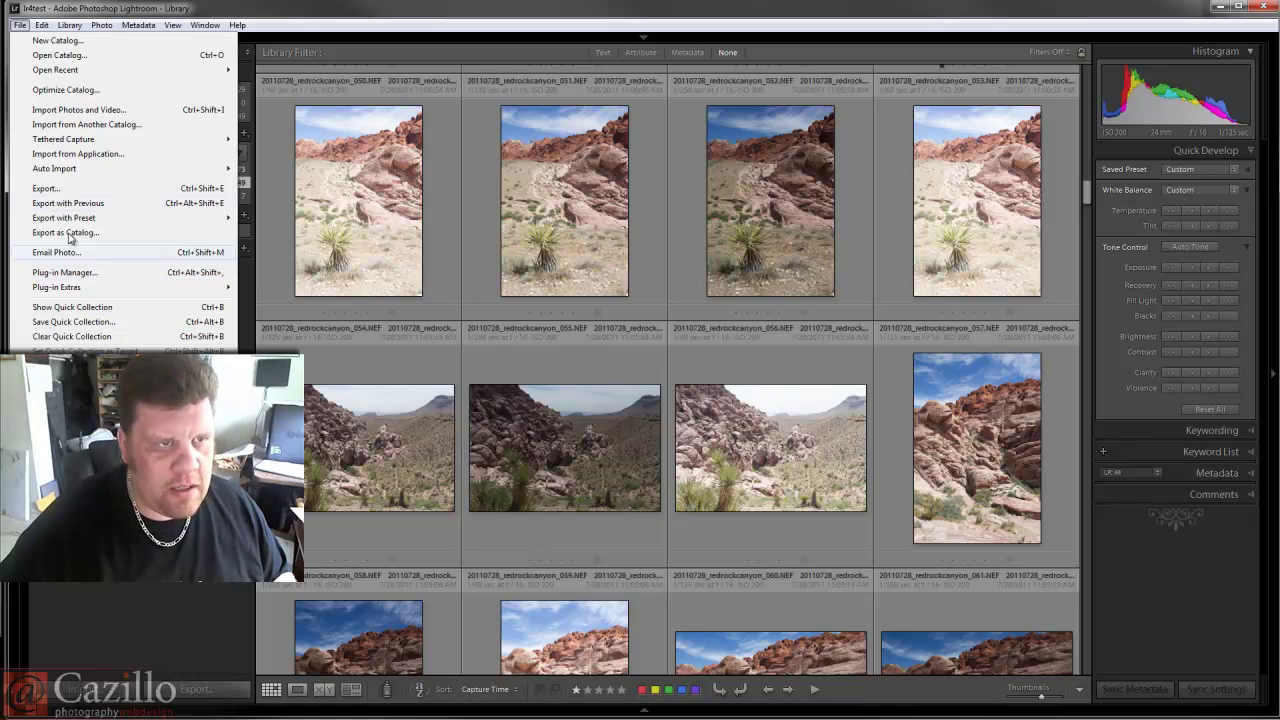
mouse_move(40, 24)
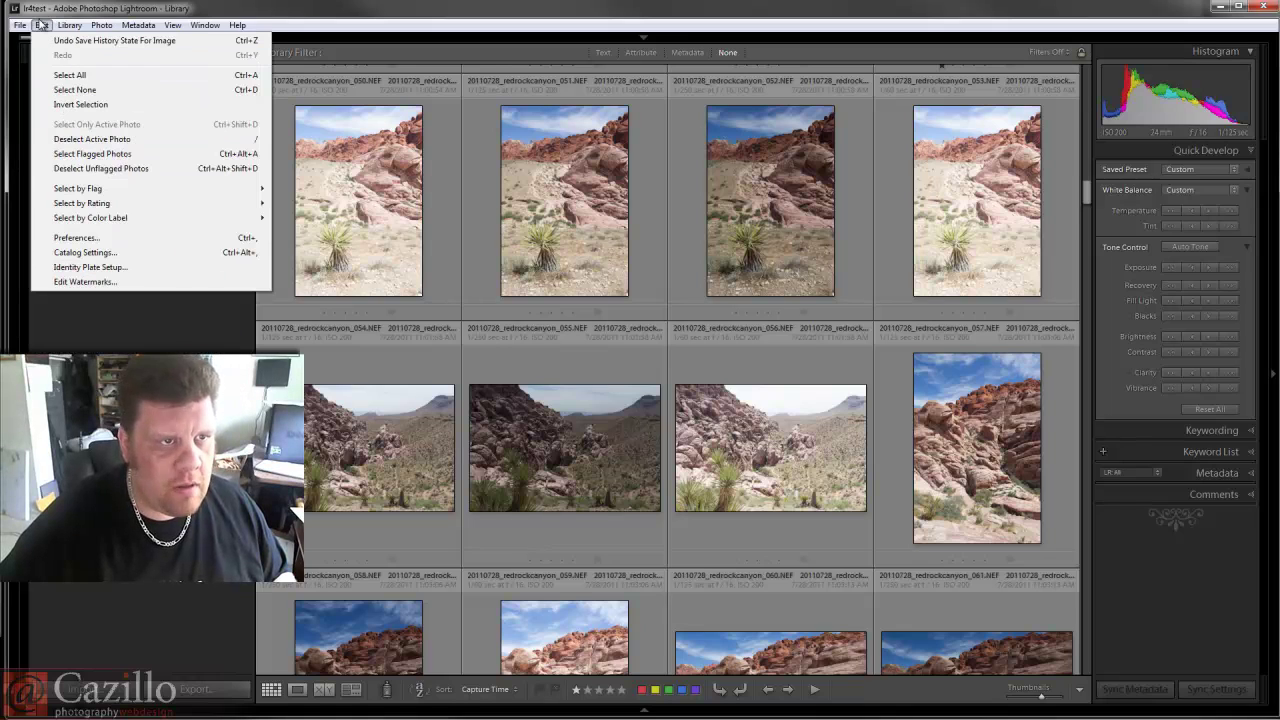
click(90, 244)
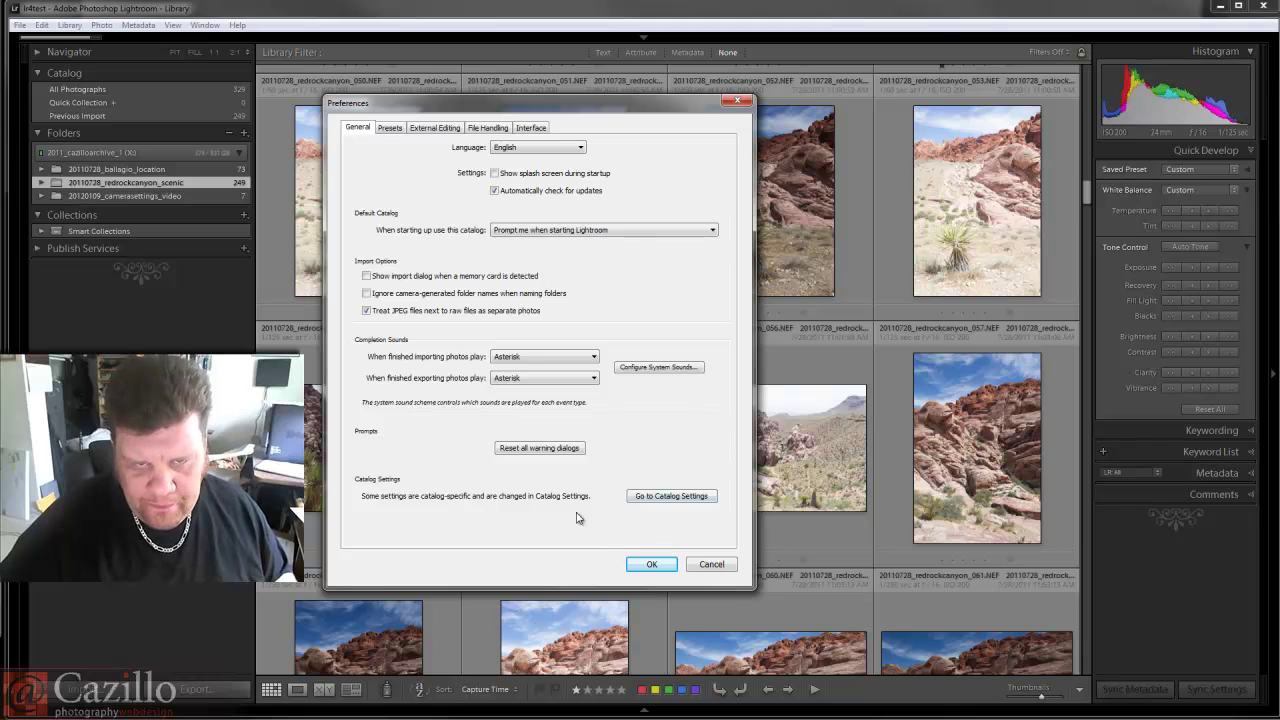
click(396, 129)
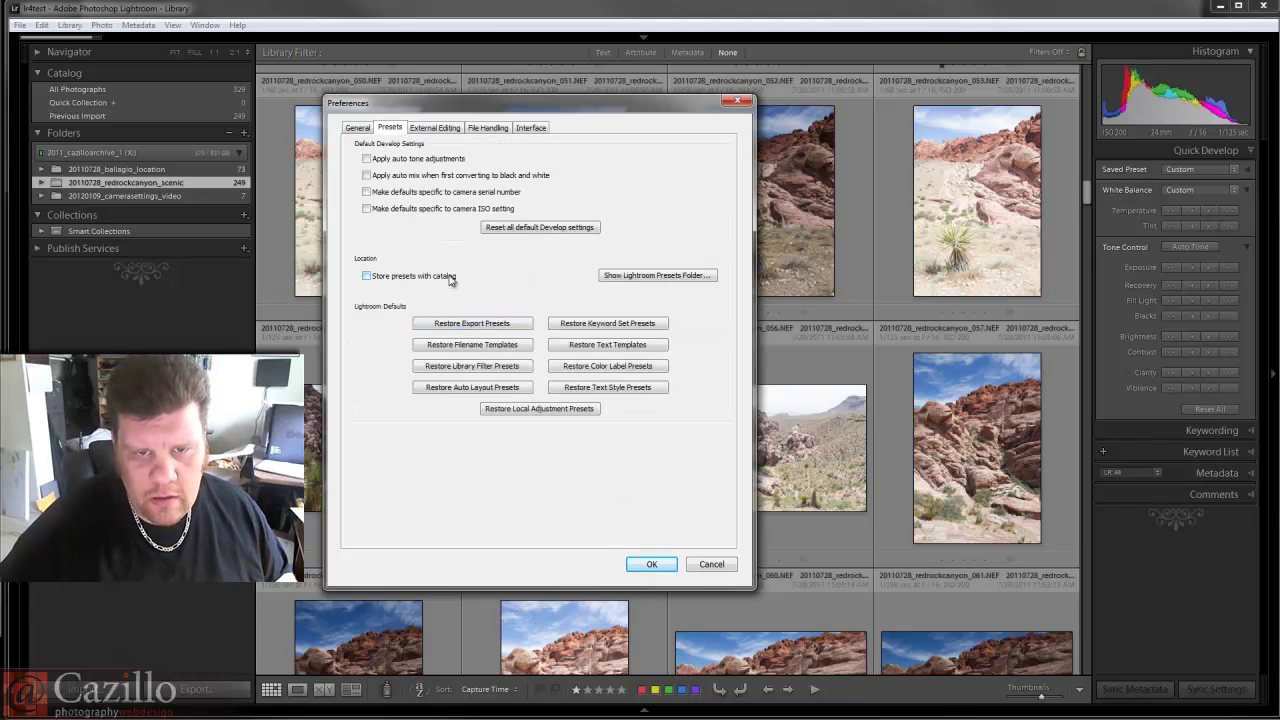
click(432, 131)
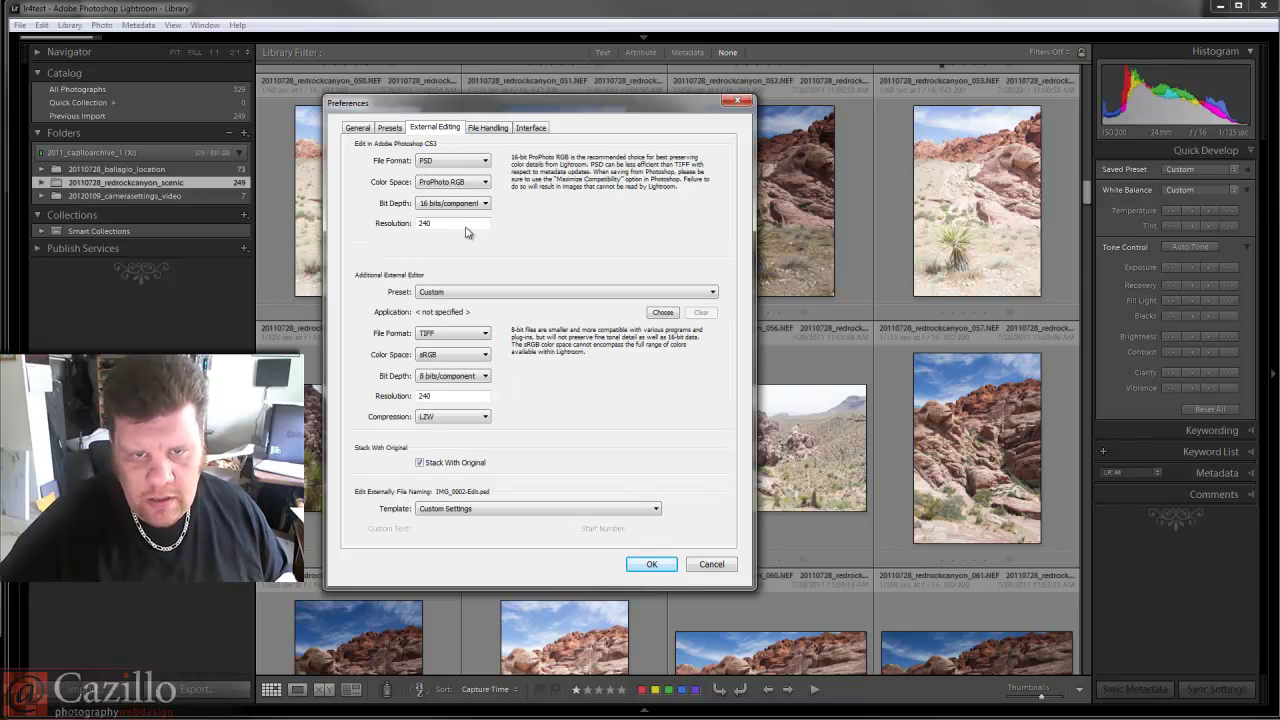
click(490, 130)
click(538, 132)
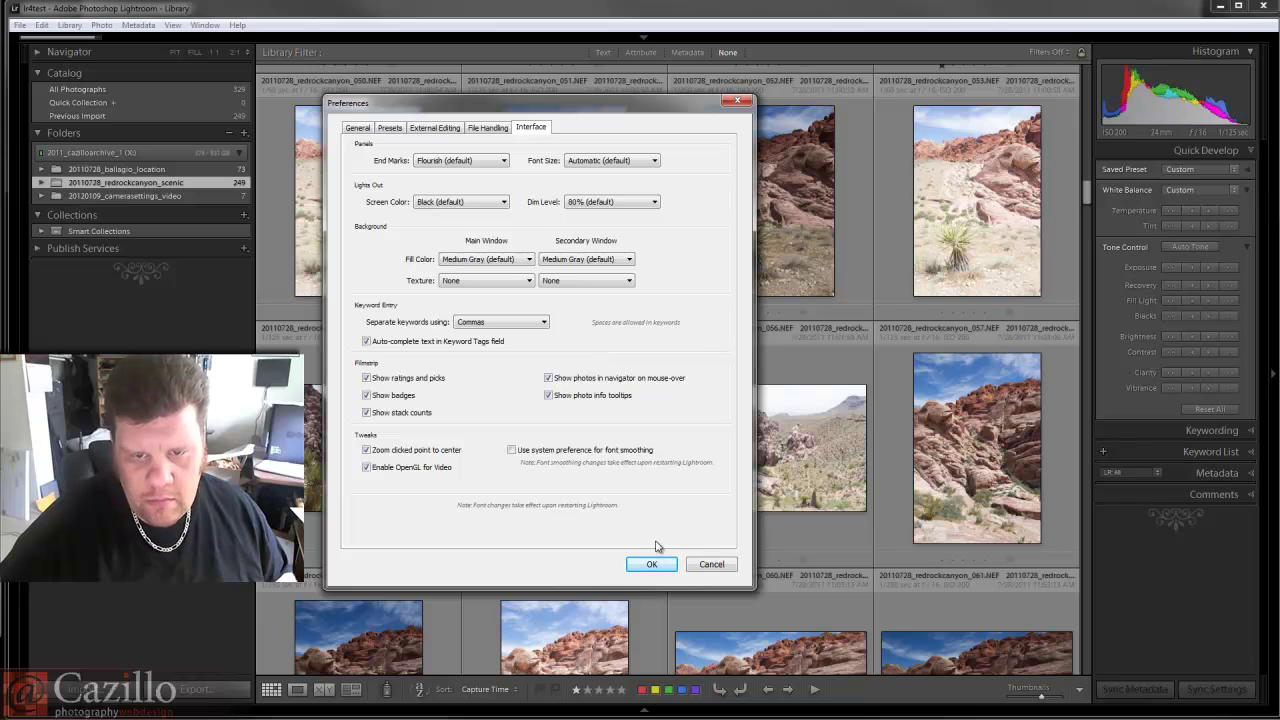
click(705, 565)
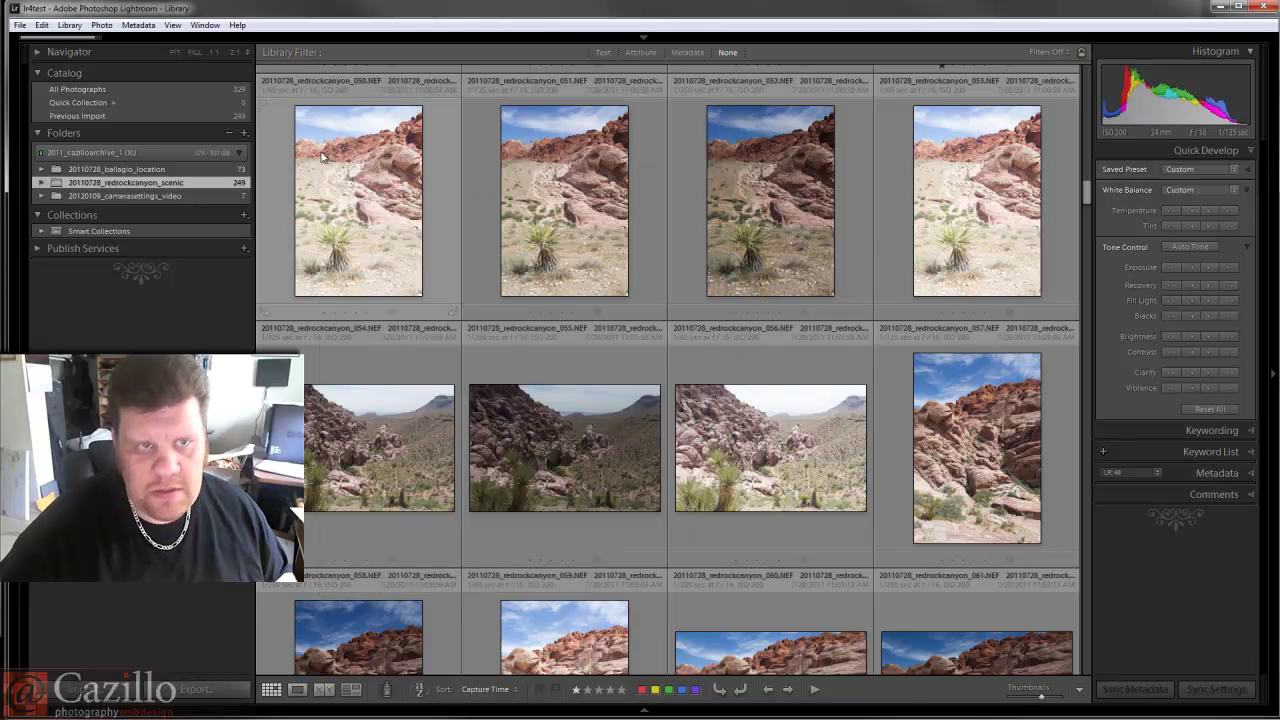
click(43, 25)
click(255, 248)
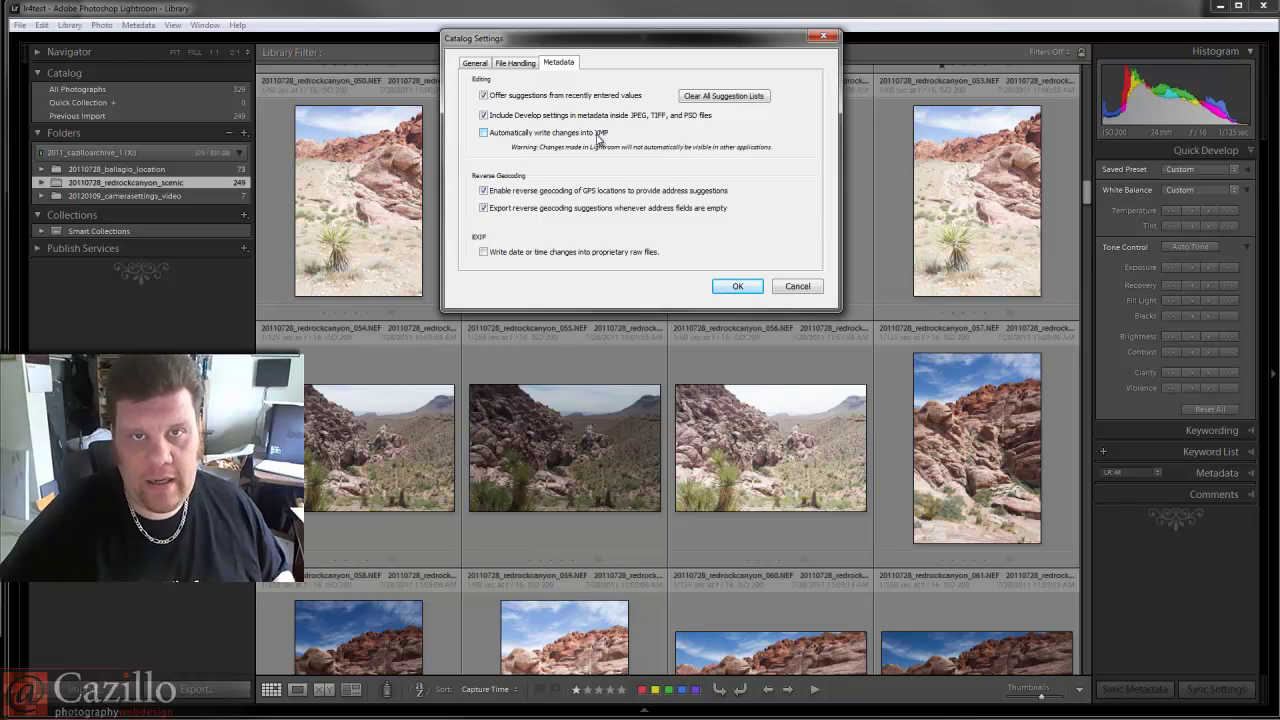
click(472, 66)
click(511, 67)
click(555, 66)
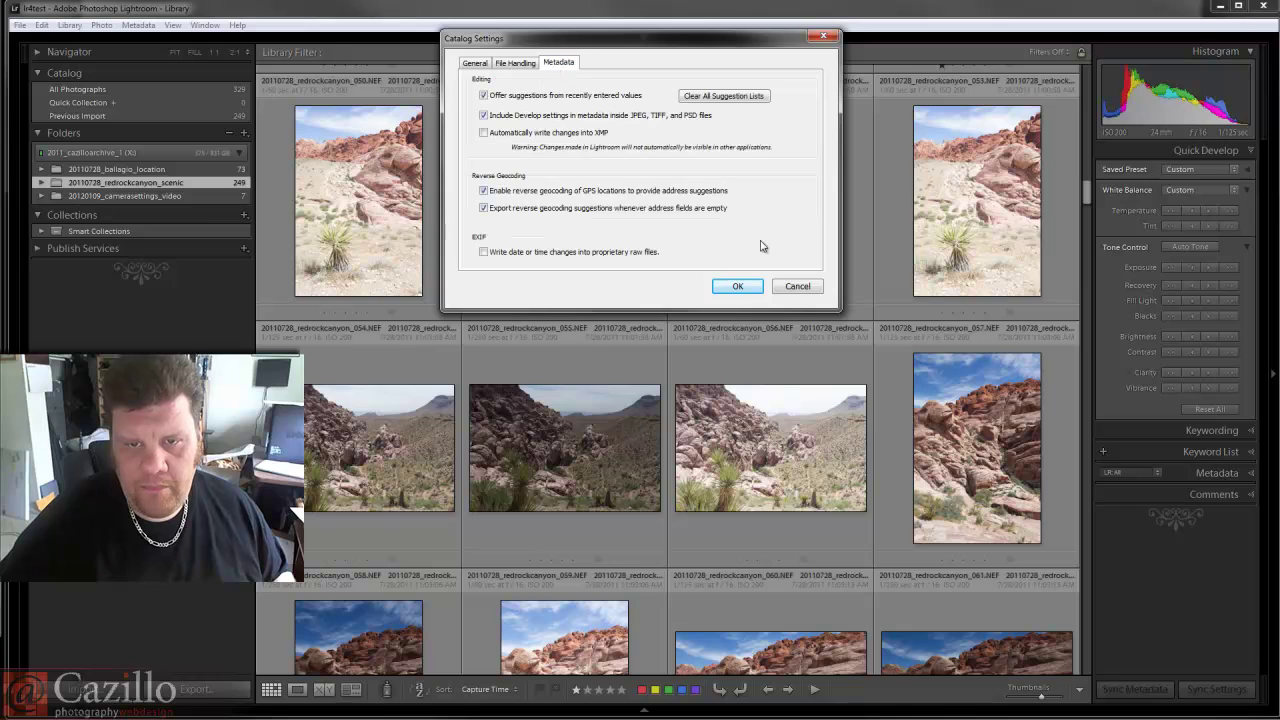
click(799, 288)
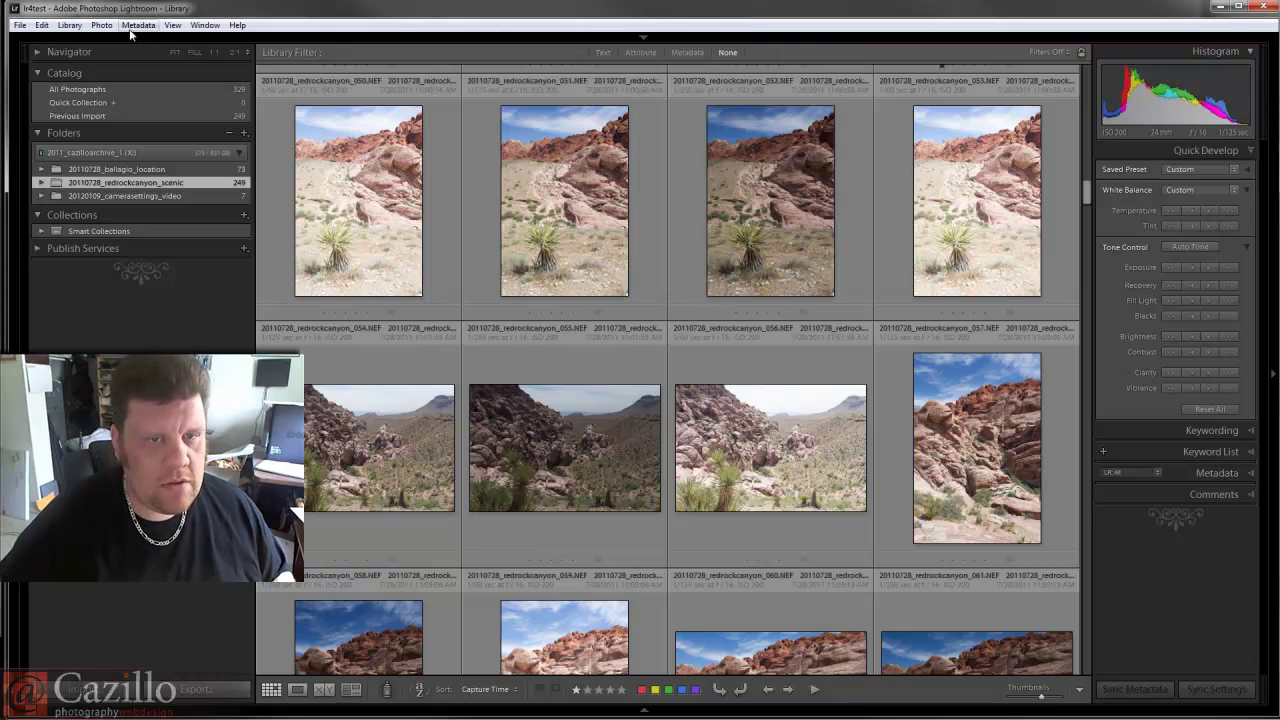
Select yucca photo 040 and open it in the Develop module.
click(385, 183)
scroll(538, 331, down, 6)
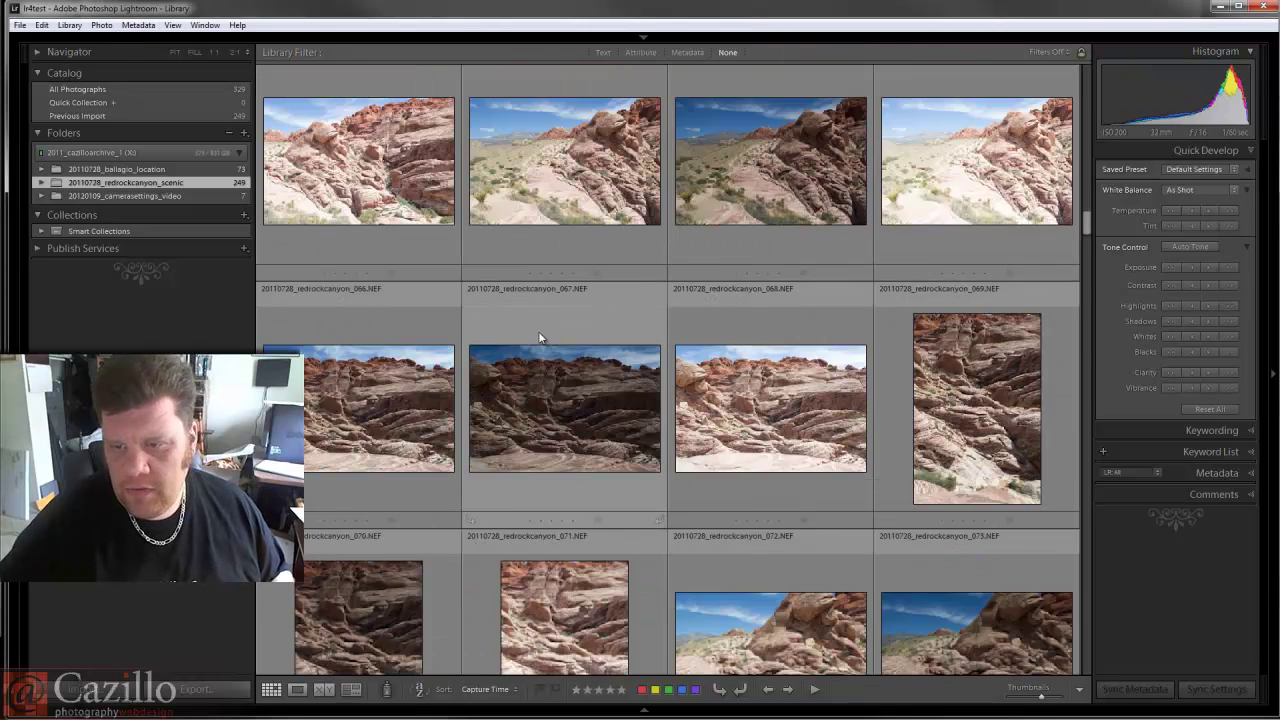
scroll(538, 331, up, 4)
scroll(538, 326, up, 10)
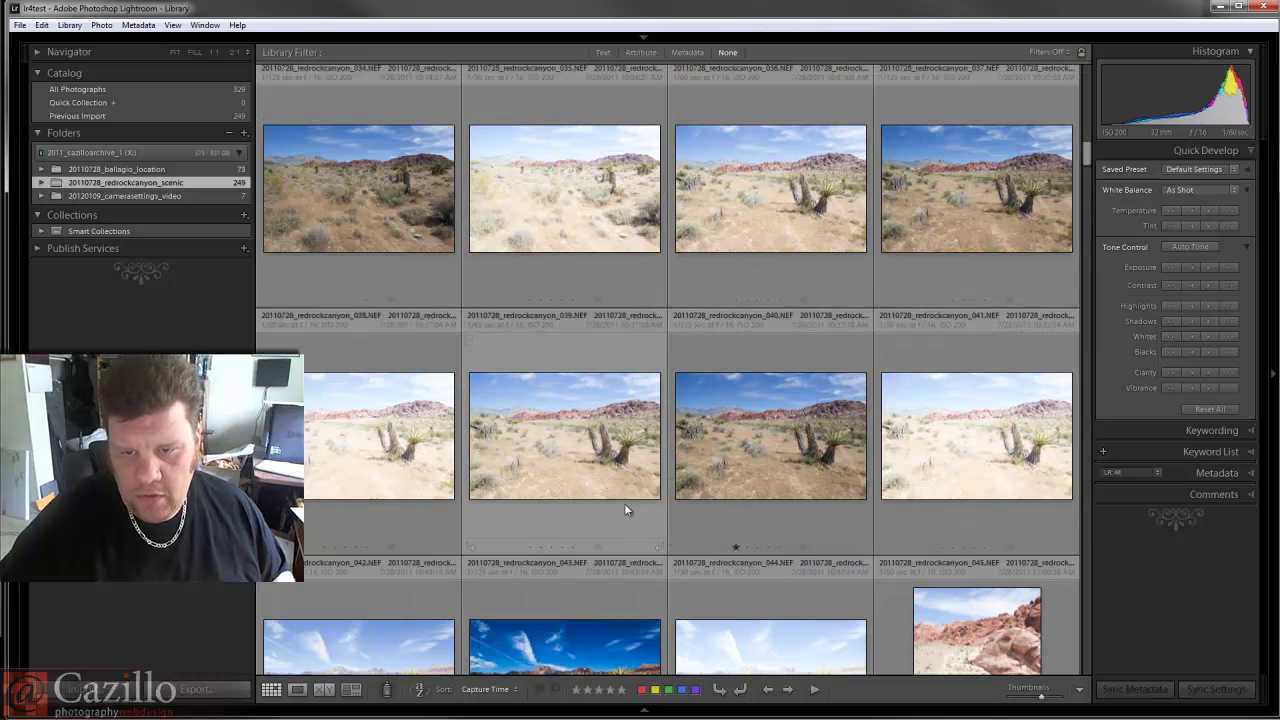
click(770, 461)
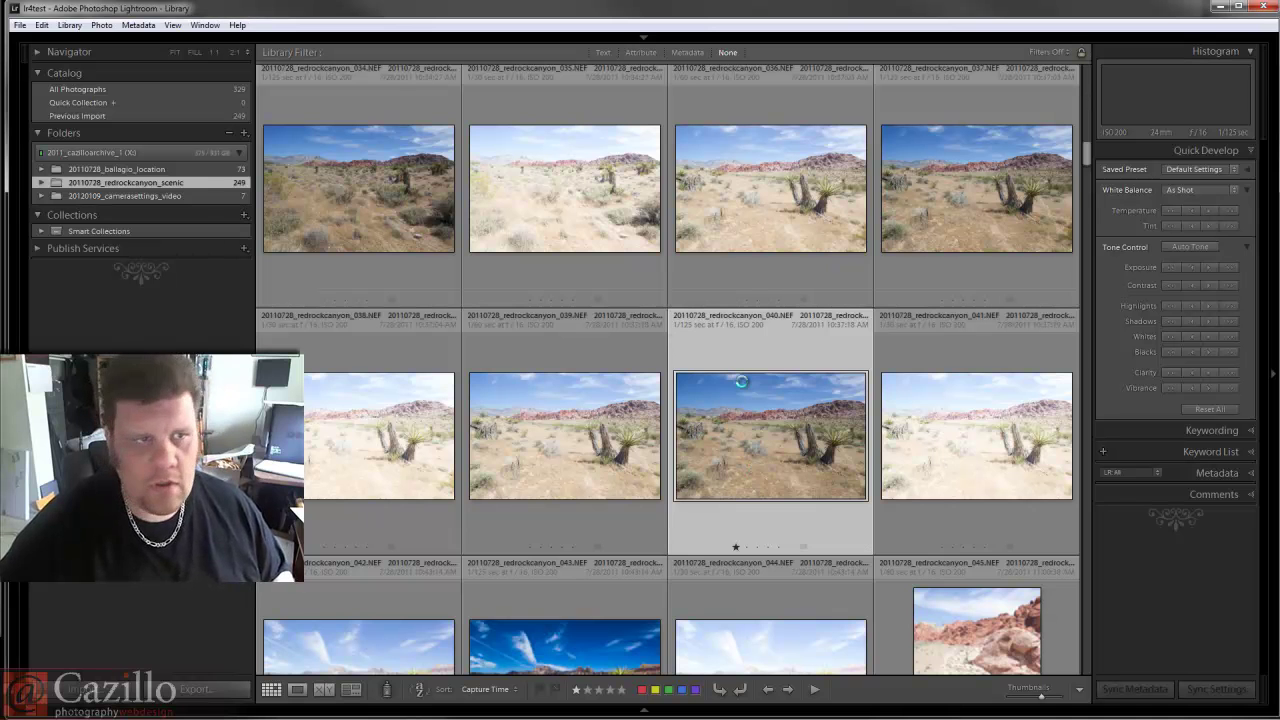
key(d)
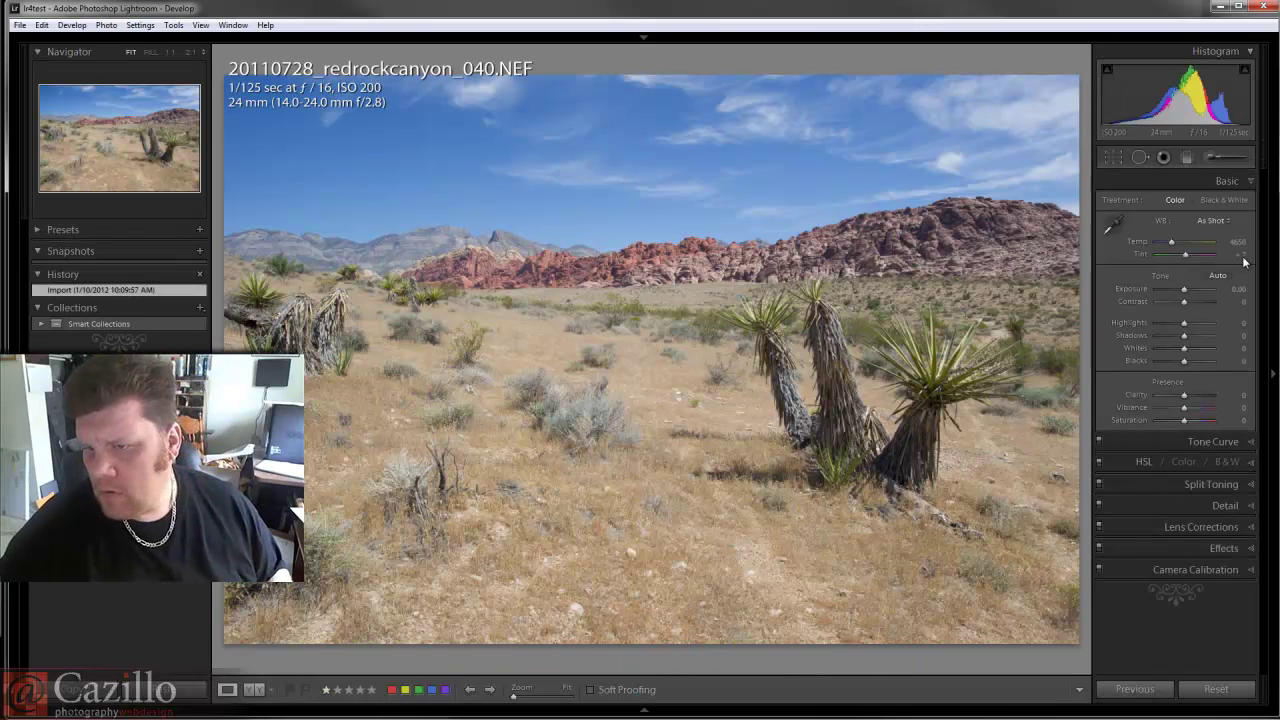
Put the white balance sampler away unused and keep the Tone Curve's point curve Linear.
click(1112, 226)
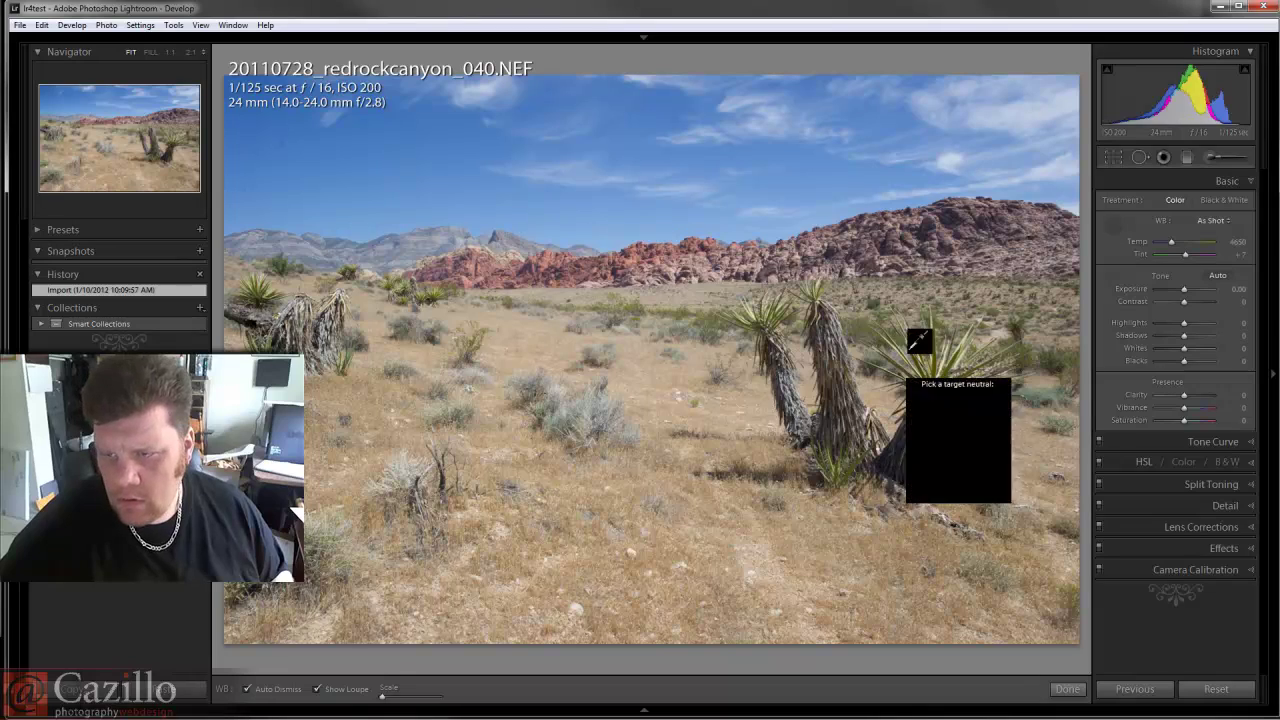
click(1120, 230)
click(1220, 442)
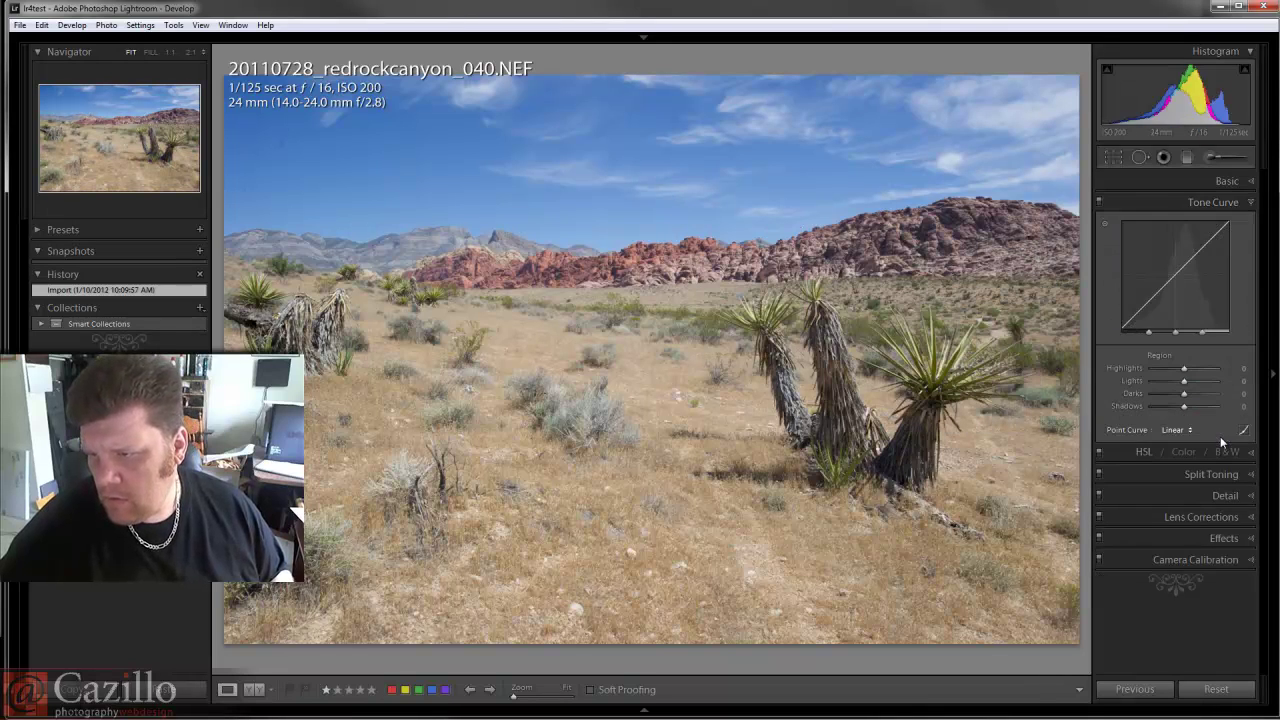
click(1175, 430)
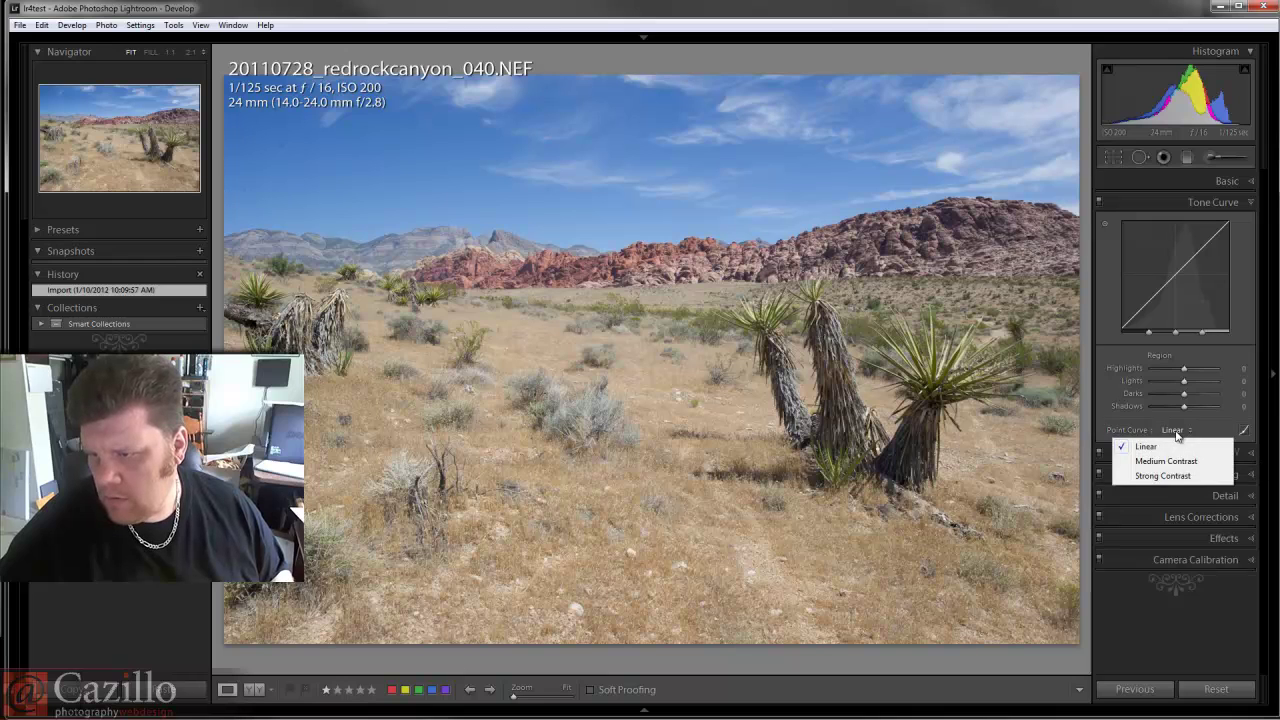
click(1175, 442)
Expand Camera Calibration, Effects, Lens Corrections (Manual), Detail, Tone Curve and Basic panels.
click(1208, 563)
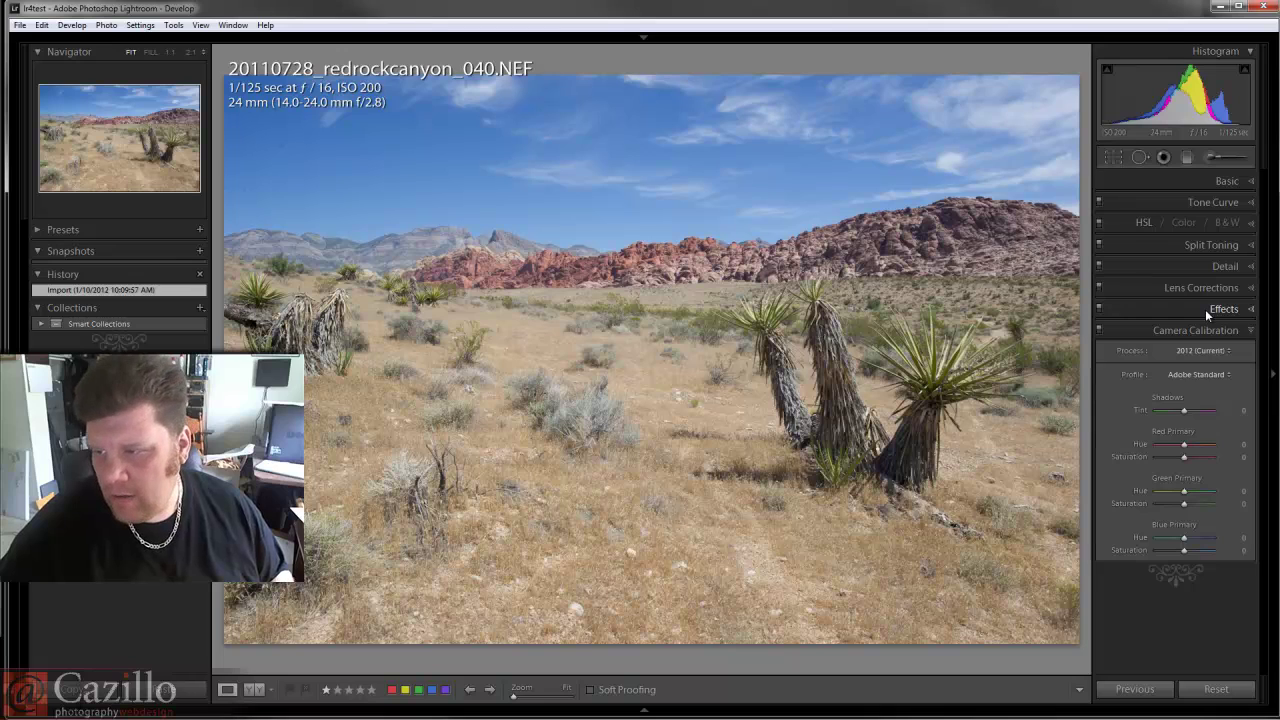
click(1205, 309)
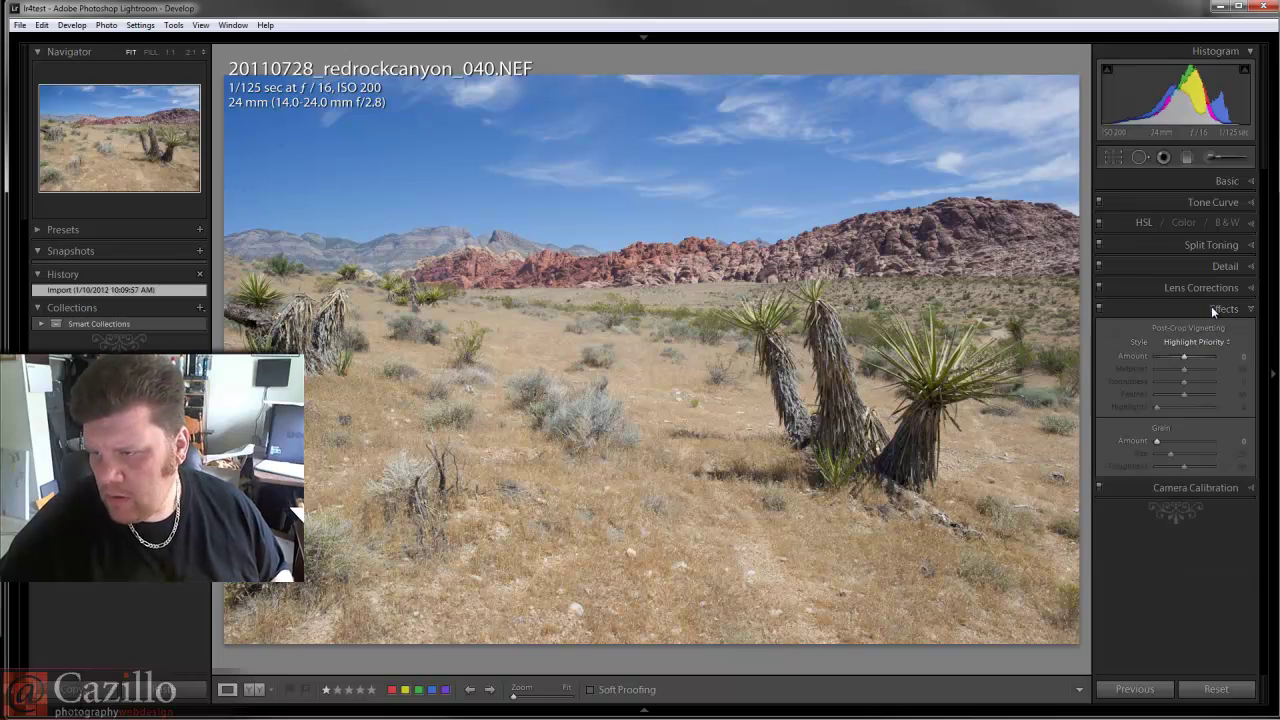
click(1204, 287)
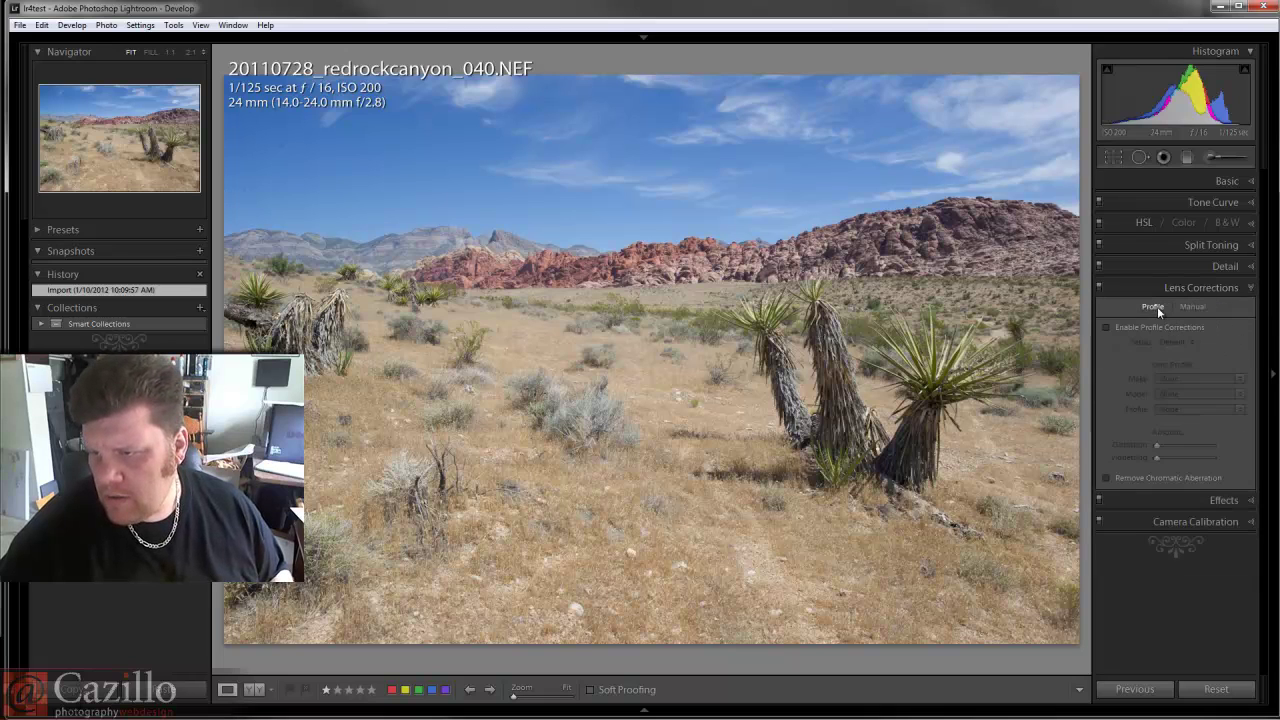
click(1187, 306)
click(1224, 265)
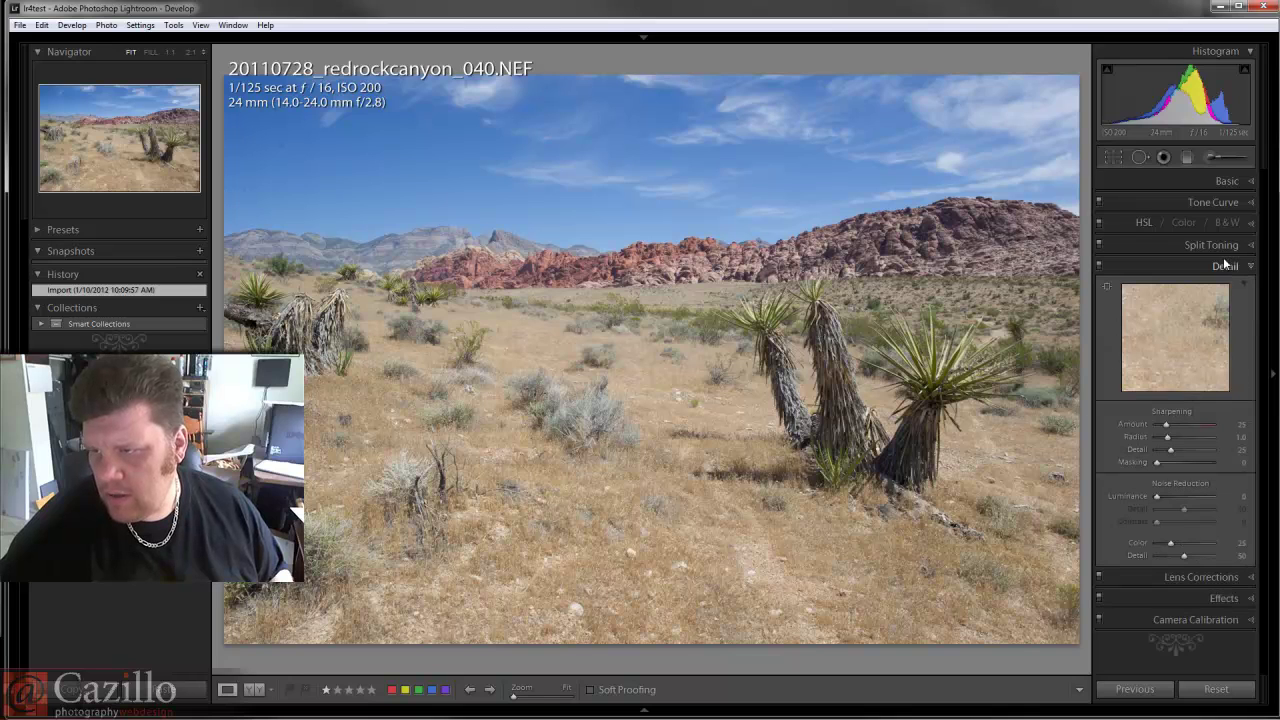
click(1225, 204)
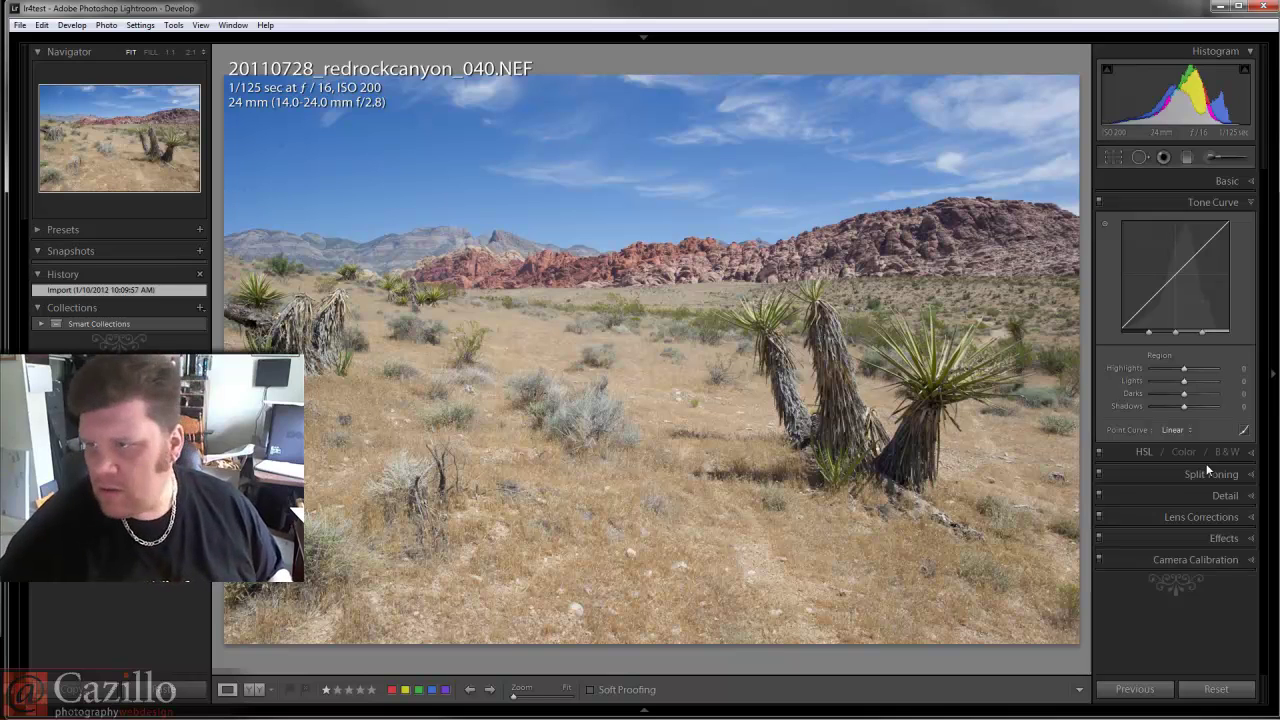
click(1221, 182)
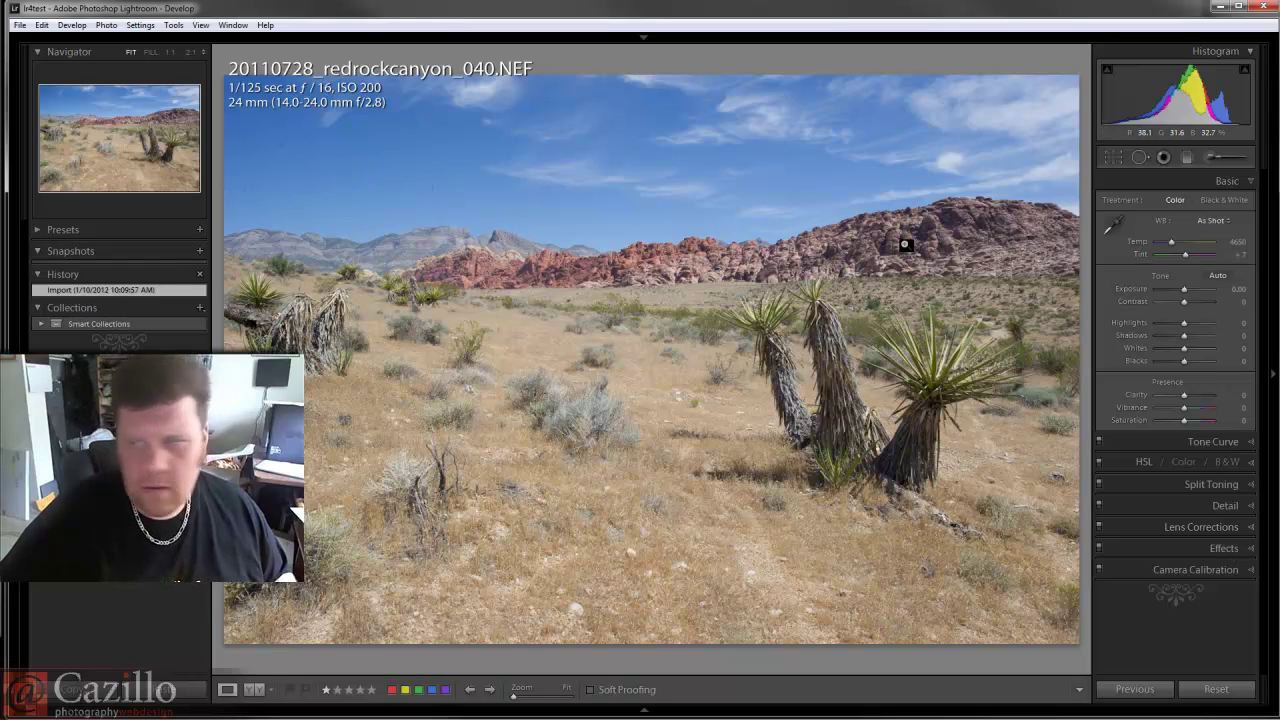
Select the Adjustment Brush: Saturation −100, size 15.0, feather 33, flow and density 100.
click(1209, 157)
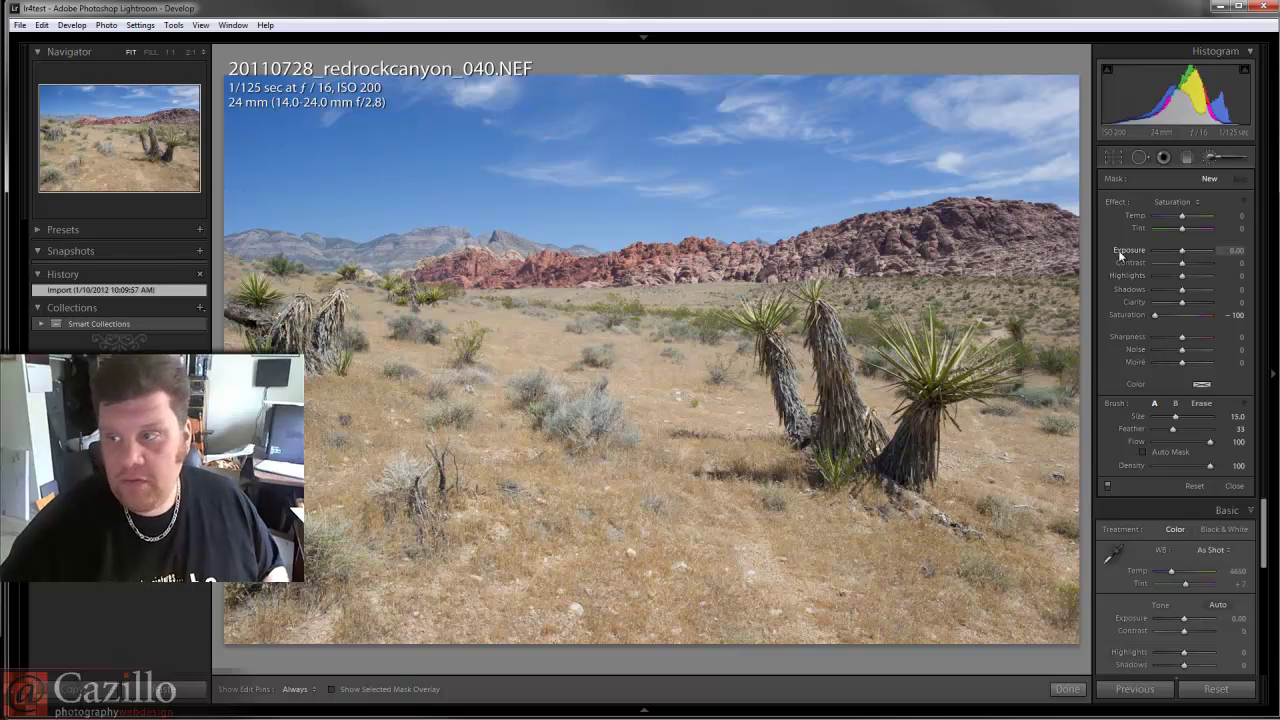
Close the Adjustment Brush and step through Red Eye, Spot Removal and Crop, leaving the yucca photo unchanged.
click(1189, 157)
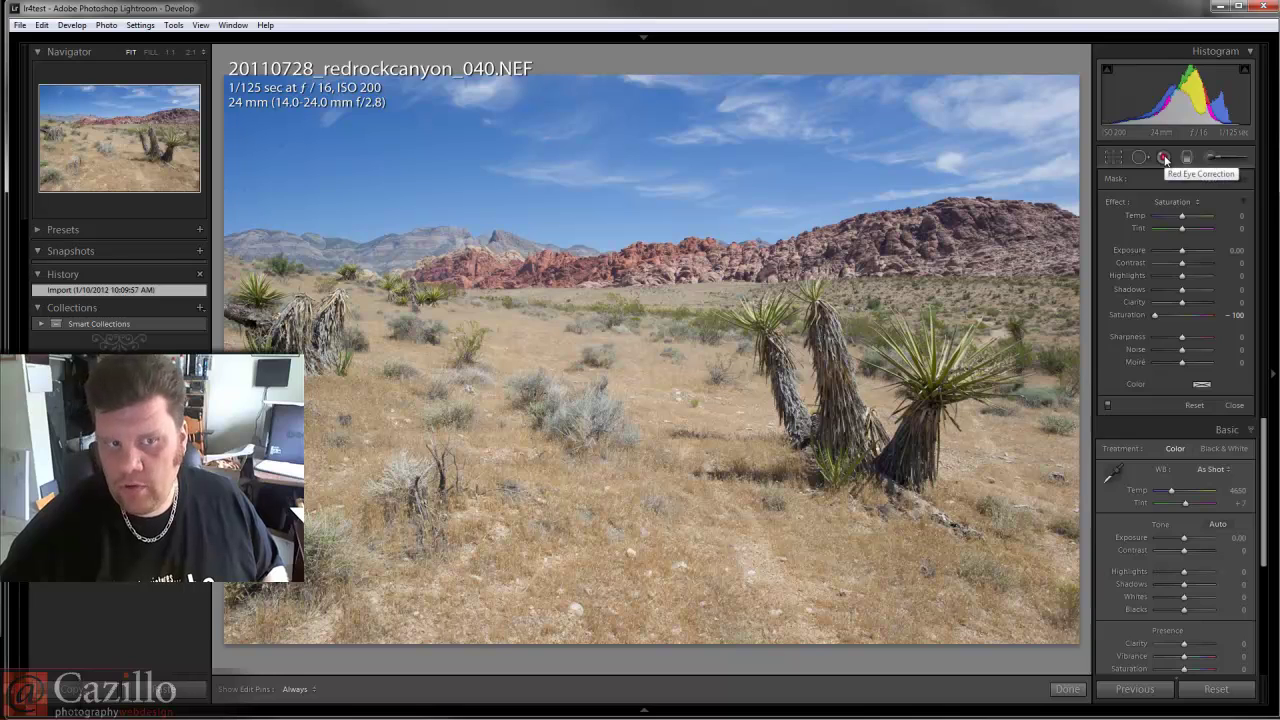
click(1164, 158)
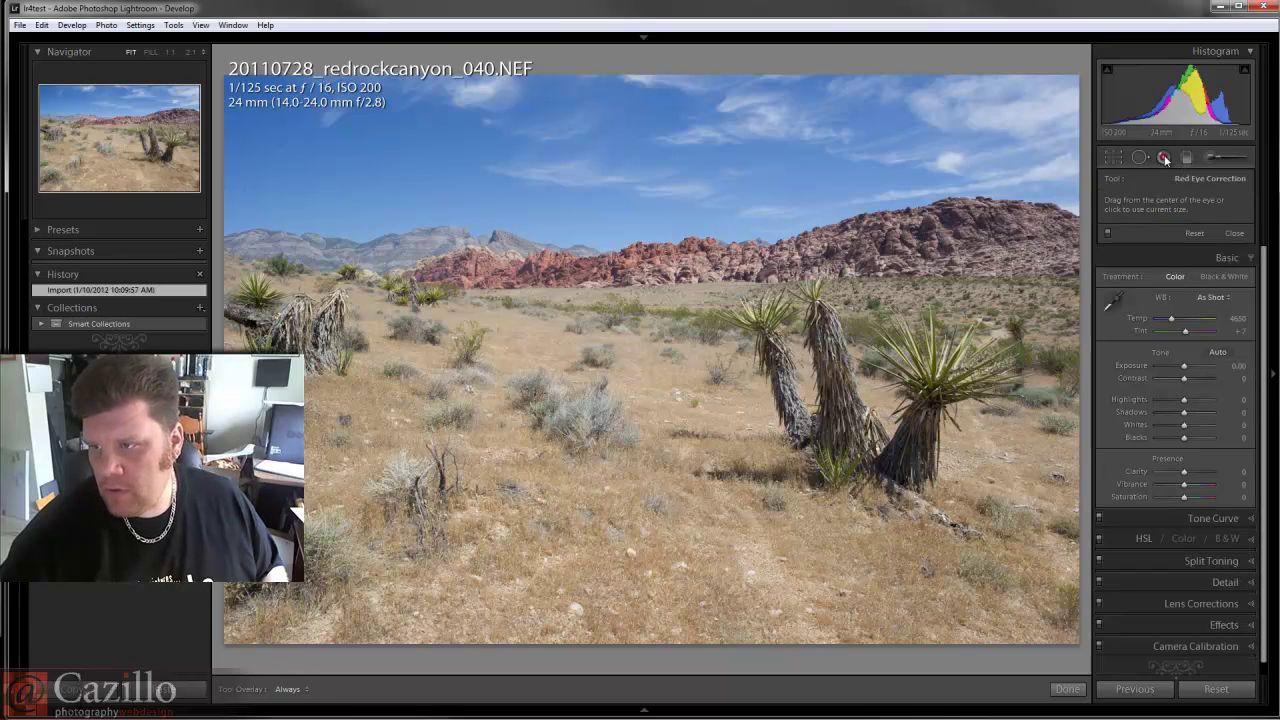
click(1138, 157)
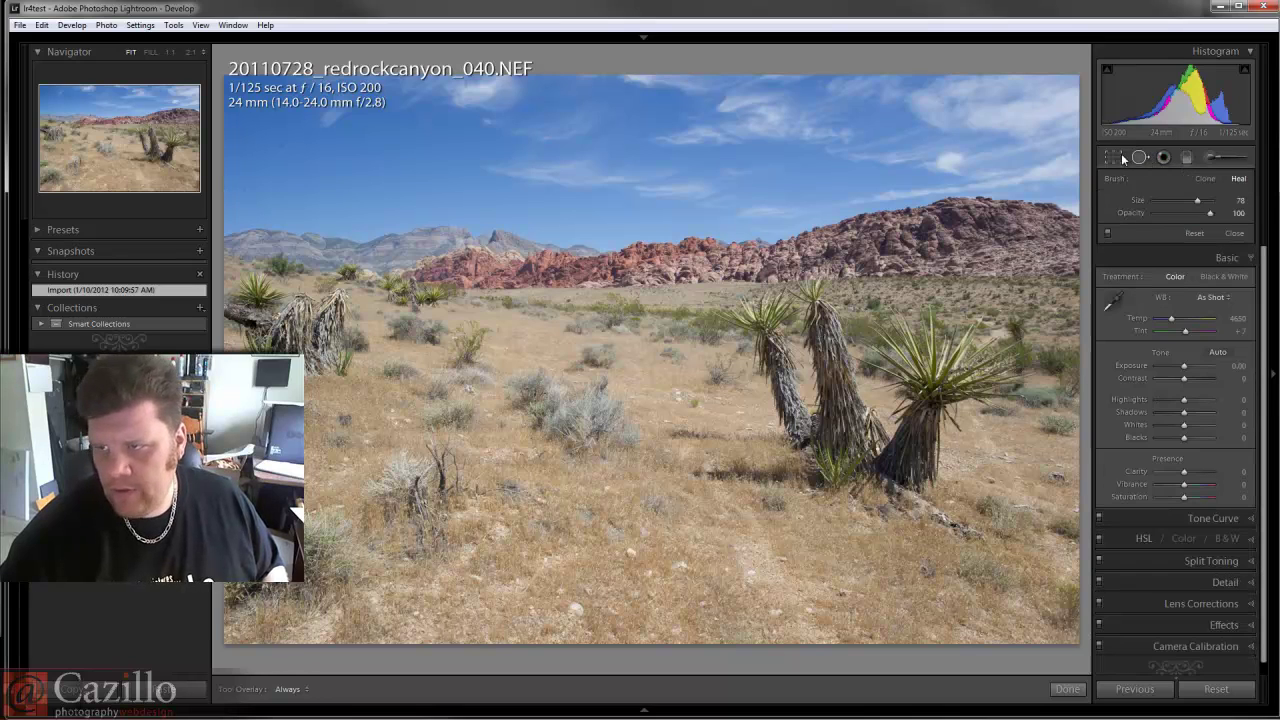
click(1120, 157)
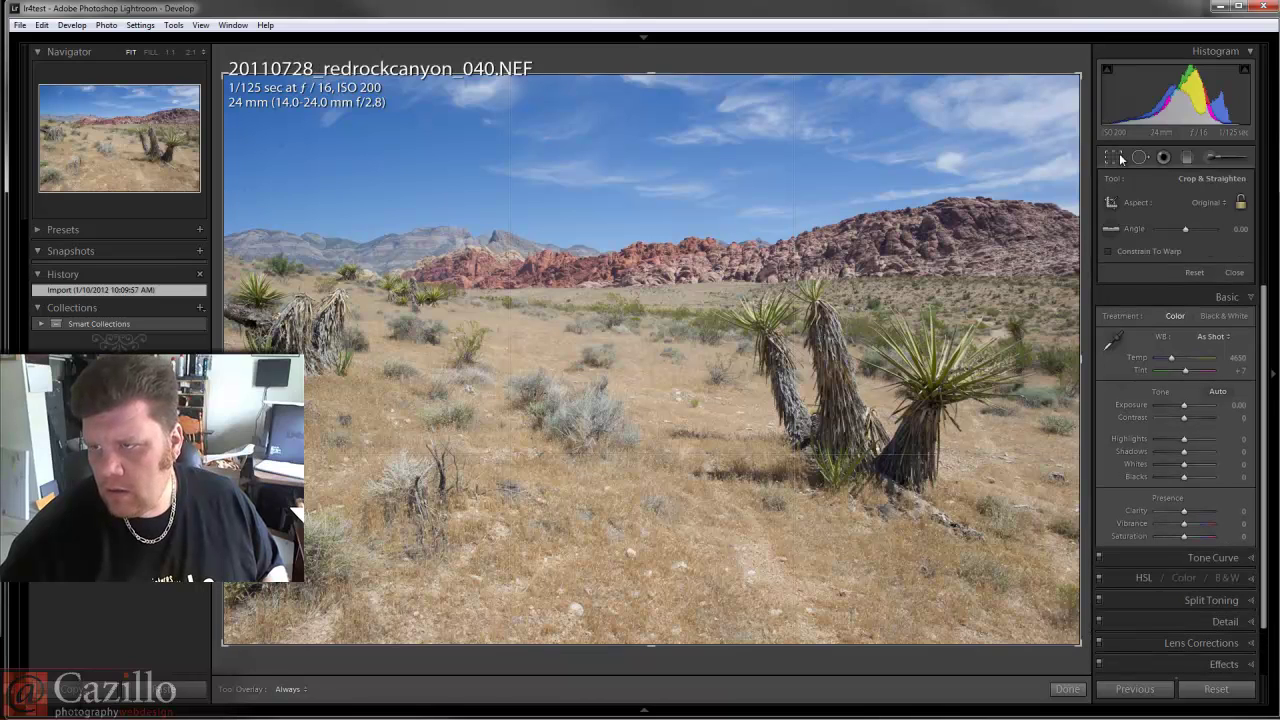
click(1120, 157)
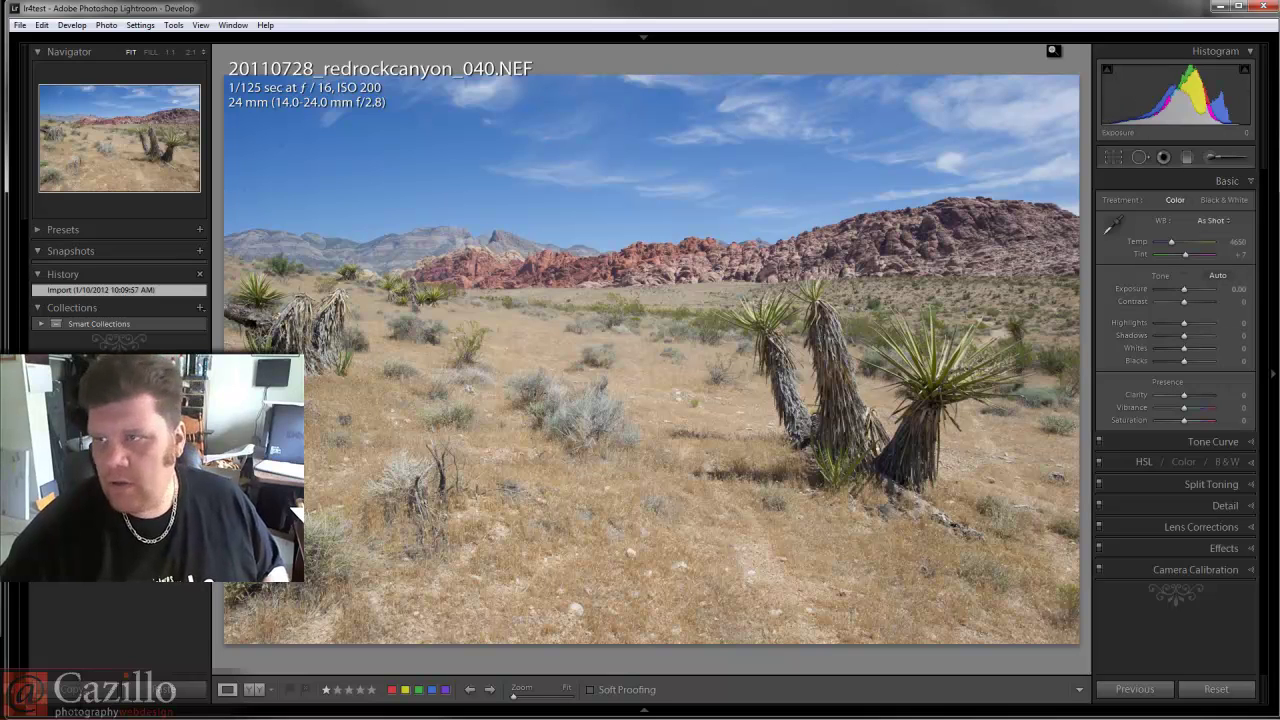
mouse_move(1046, 57)
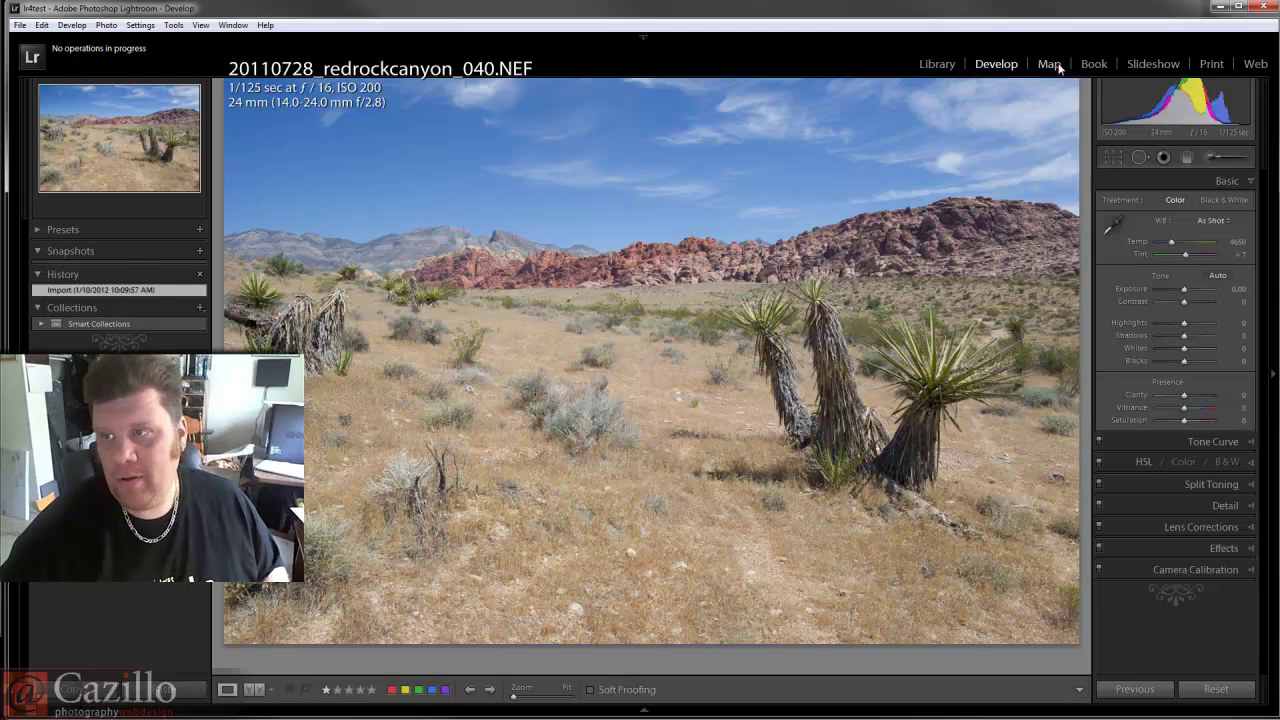
Switch to the Map module to display the hybrid world map.
click(1049, 64)
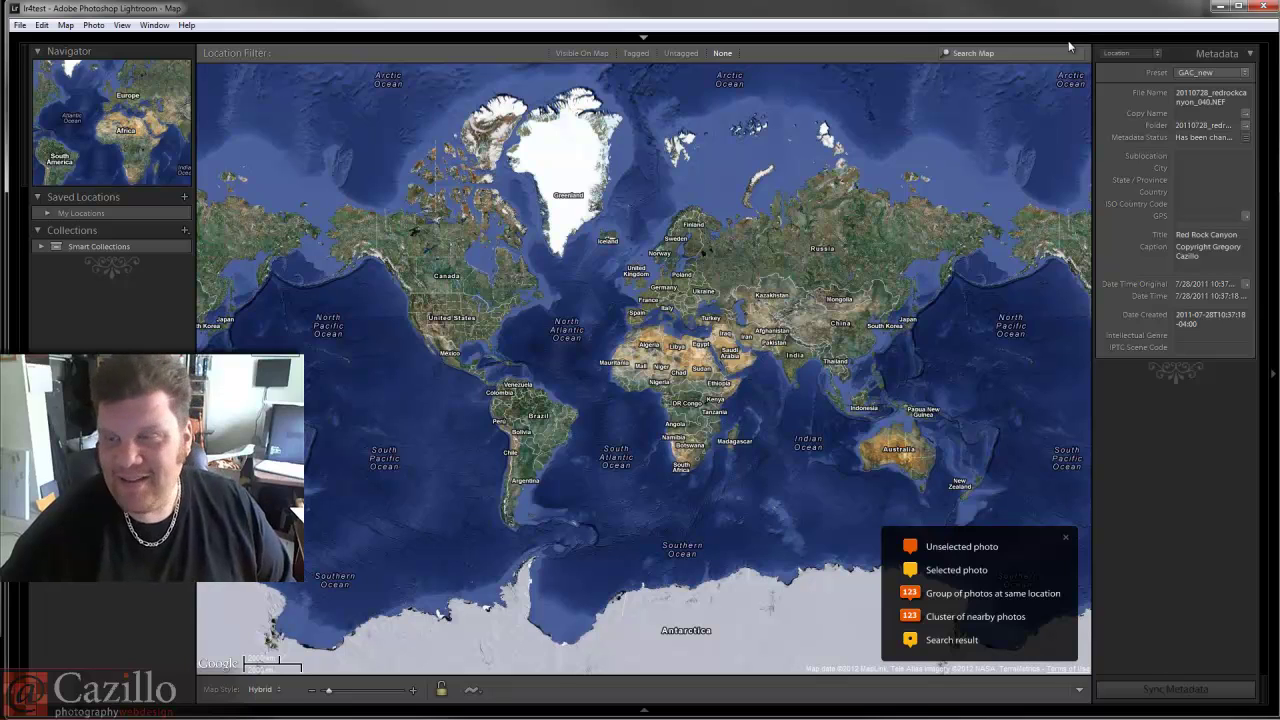
mouse_move(1069, 46)
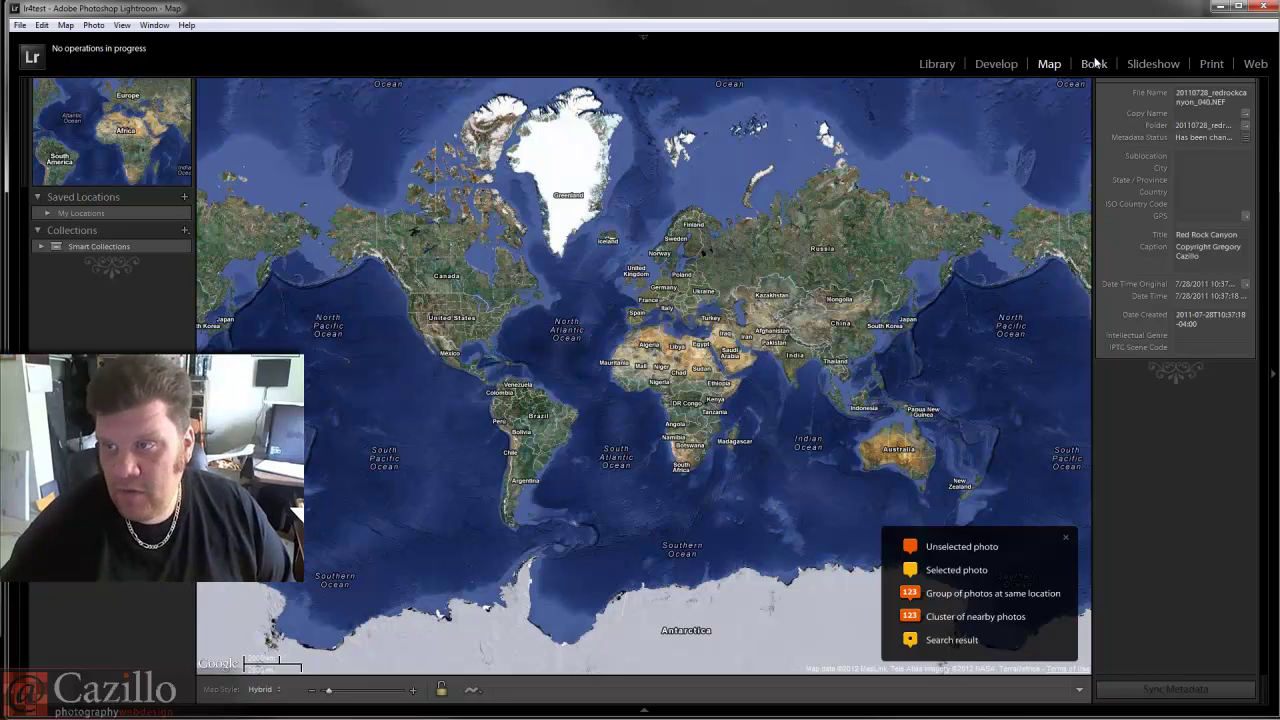
Enter the Book module and accept the Page Limit Hit warning, giving a 160-page Standard Landscape book.
click(1092, 64)
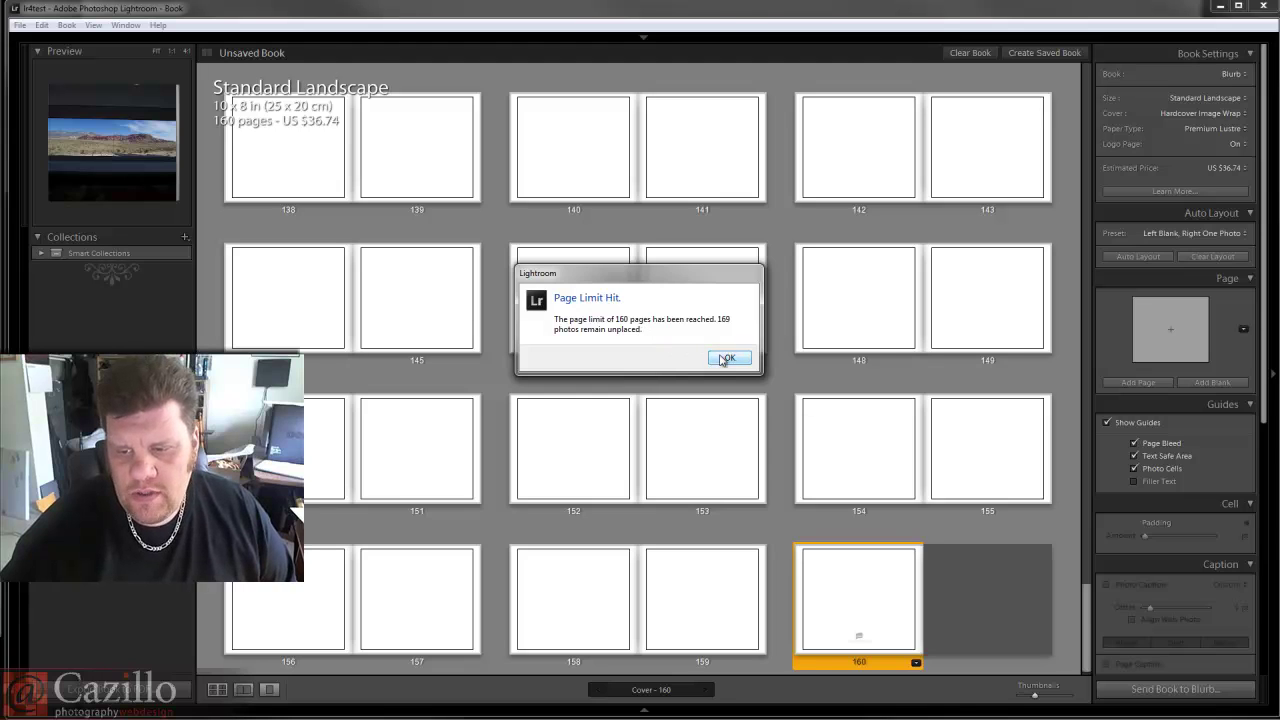
click(725, 359)
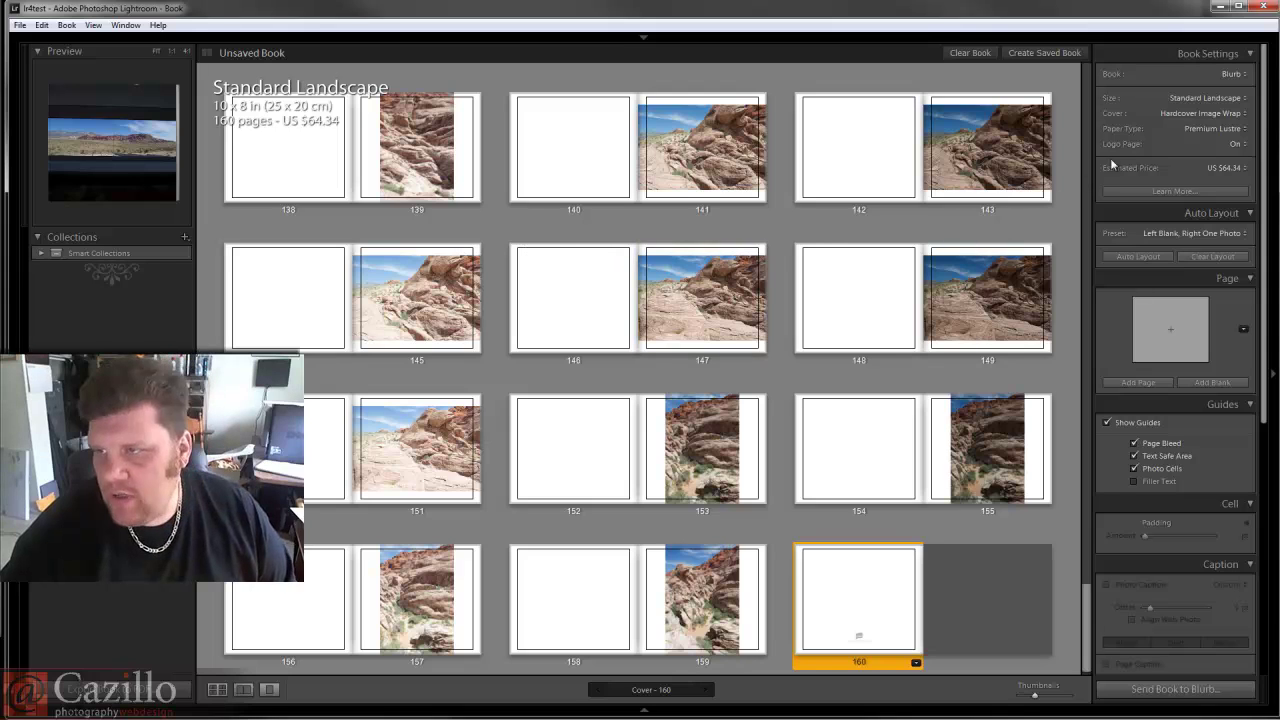
Review the Blurb, Standard Landscape and Premium Lustre settings and US dollar price, then view Blurb info.
click(1231, 74)
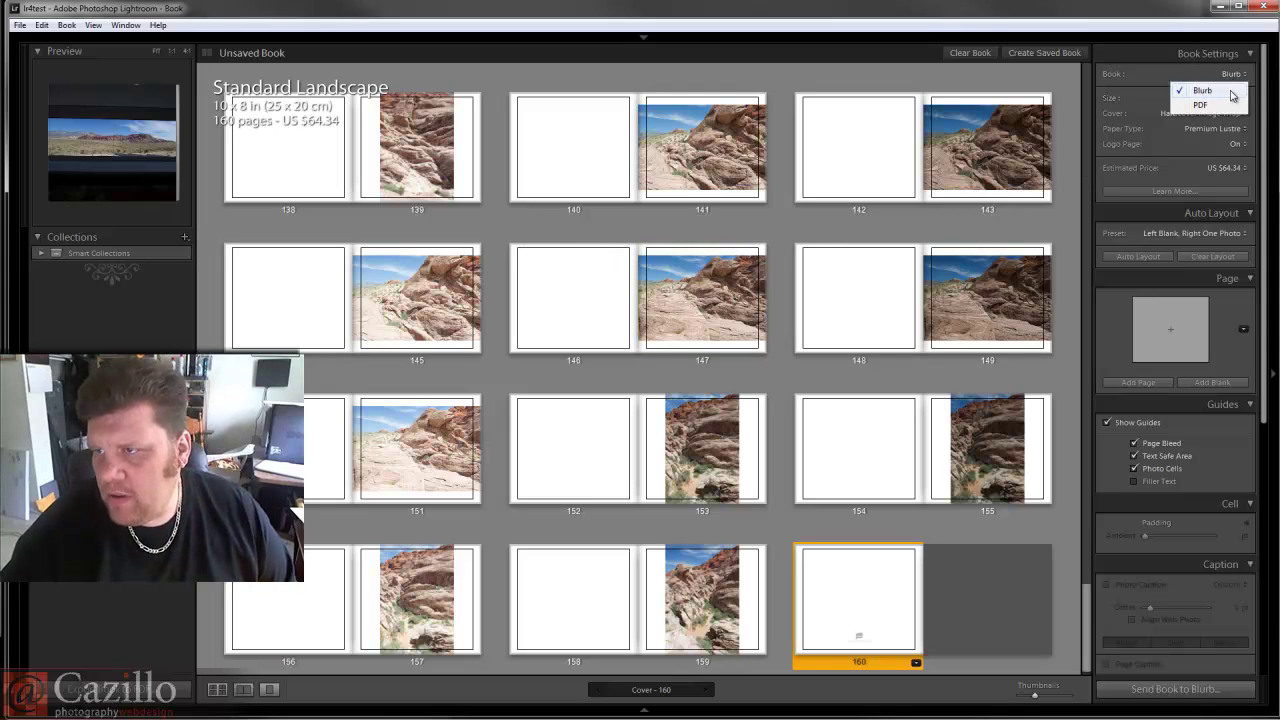
click(1230, 90)
click(1226, 97)
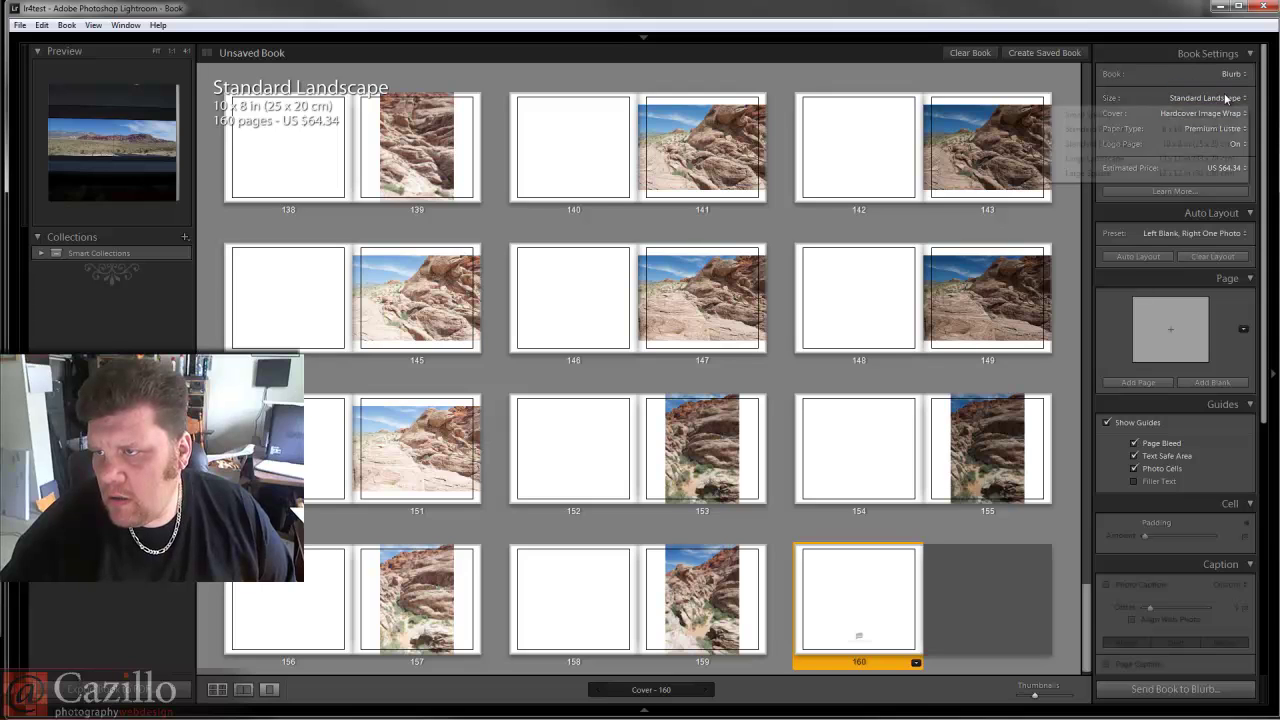
click(1226, 97)
click(1216, 129)
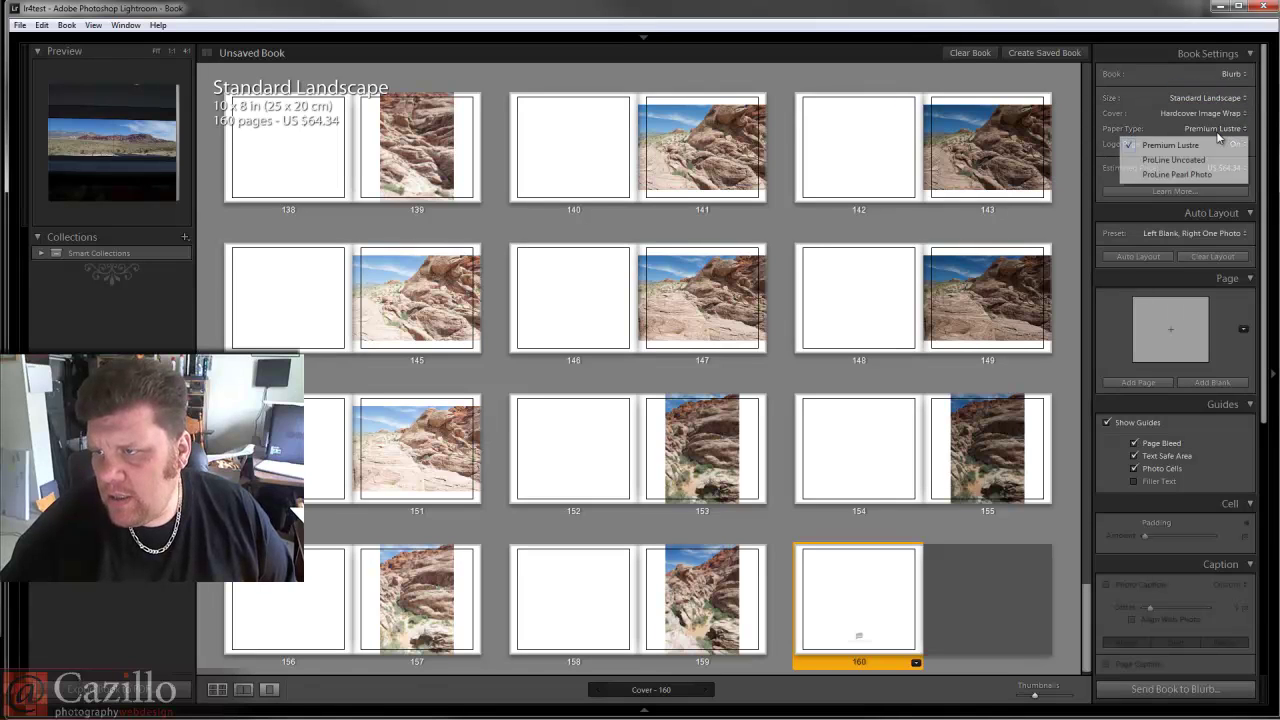
click(1219, 138)
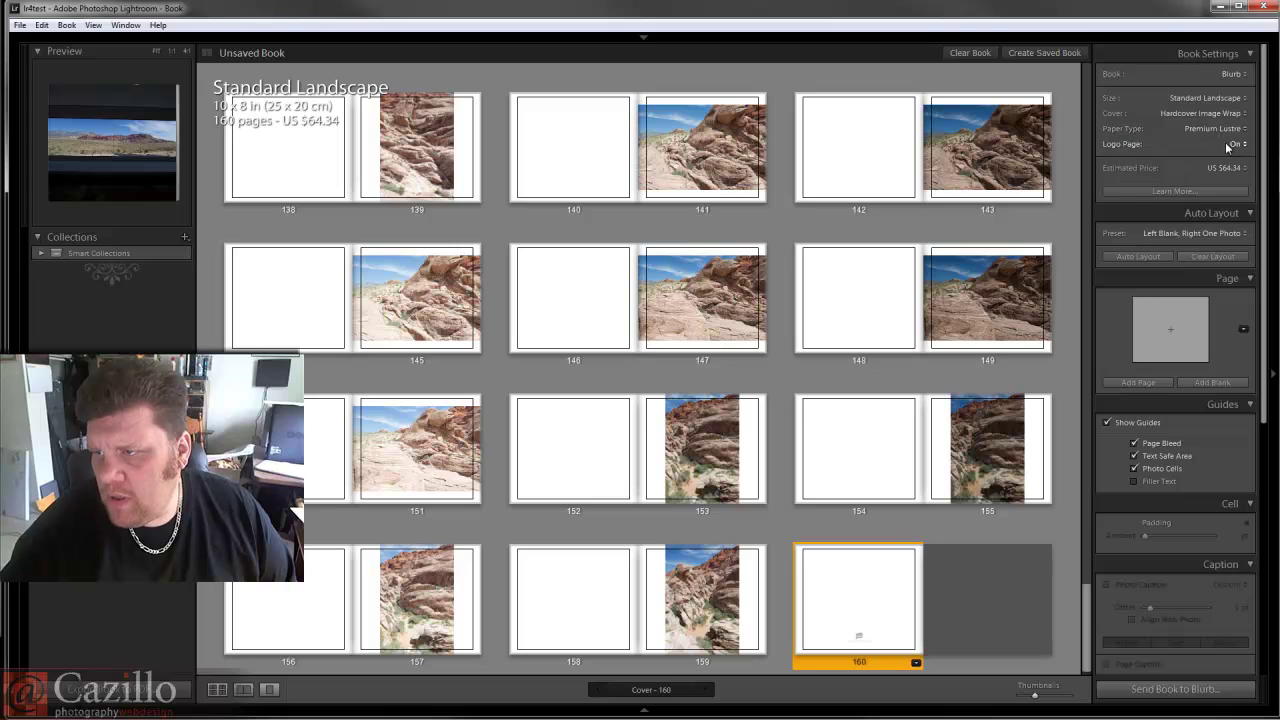
click(1238, 172)
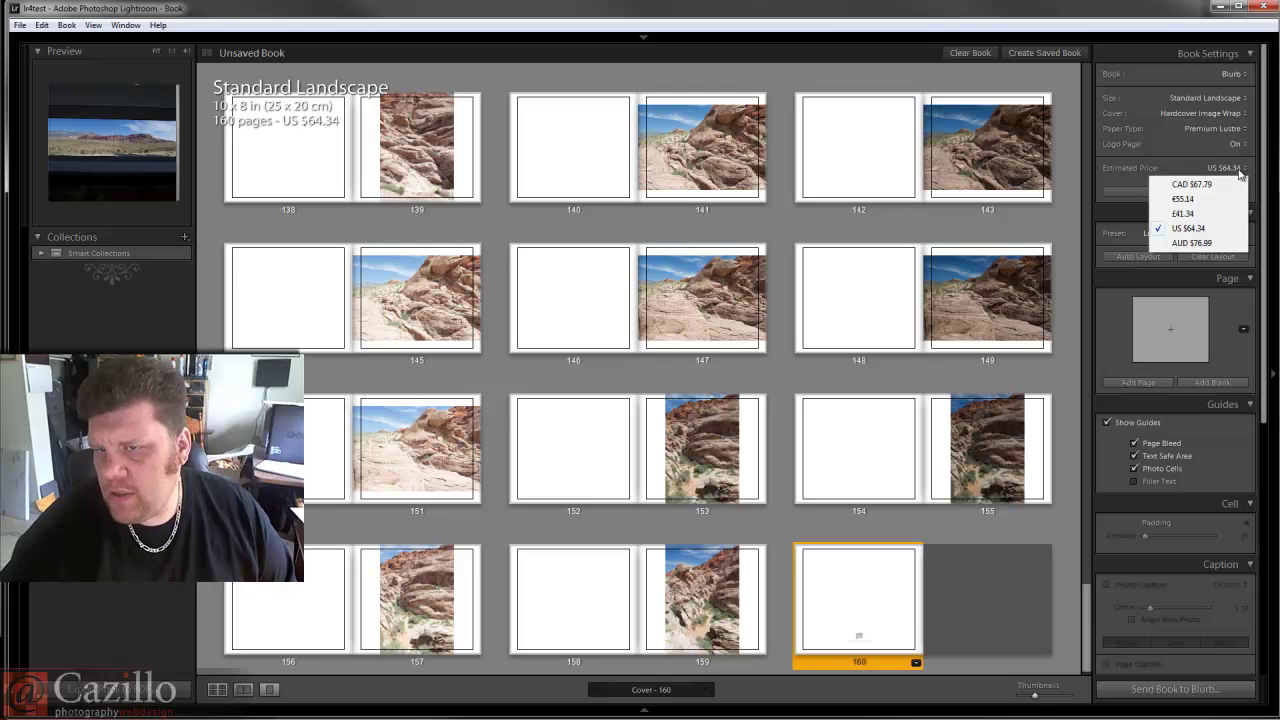
click(1240, 174)
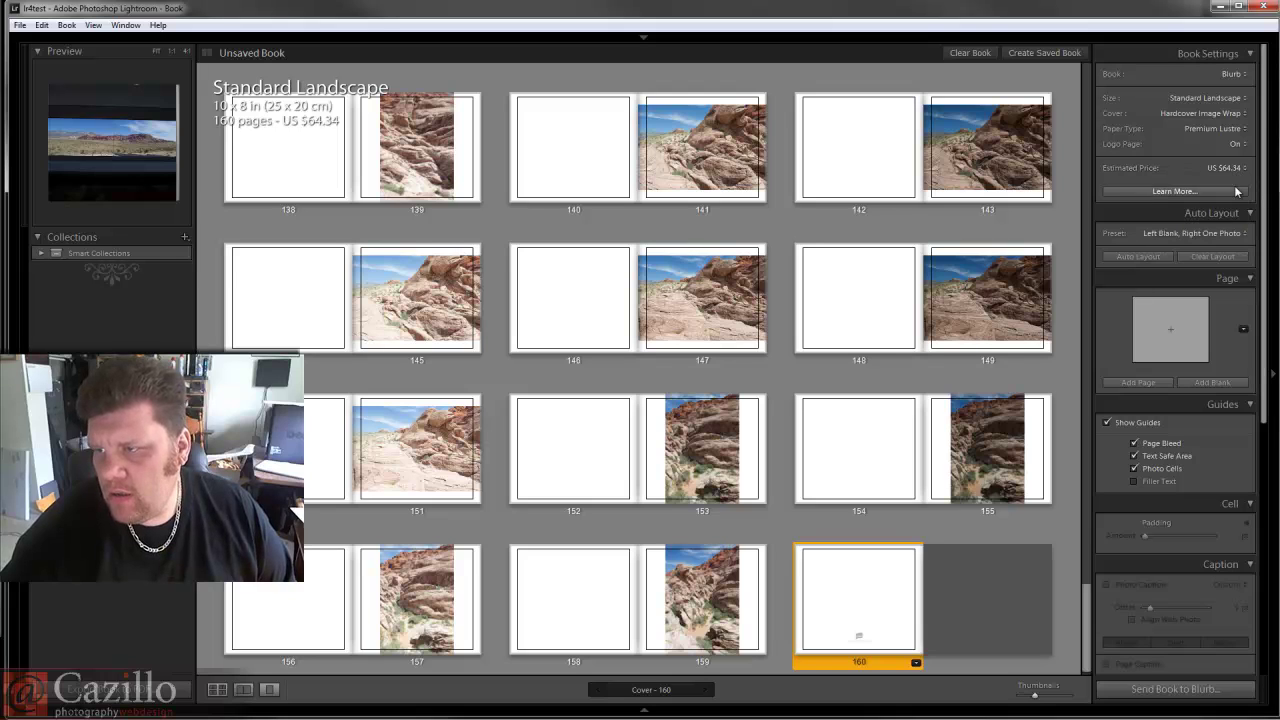
click(1237, 191)
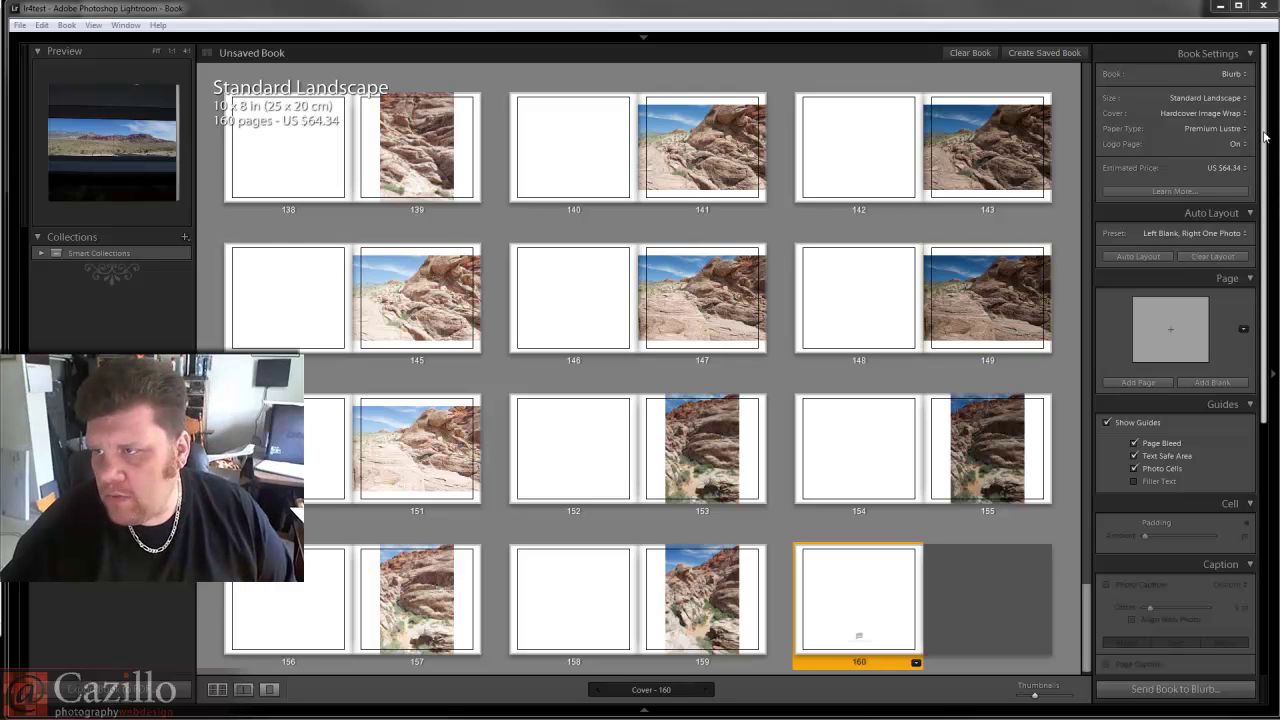
Recheck the book type and auto layout preset, browse the opening pages, then switch to Slideshow.
click(1243, 76)
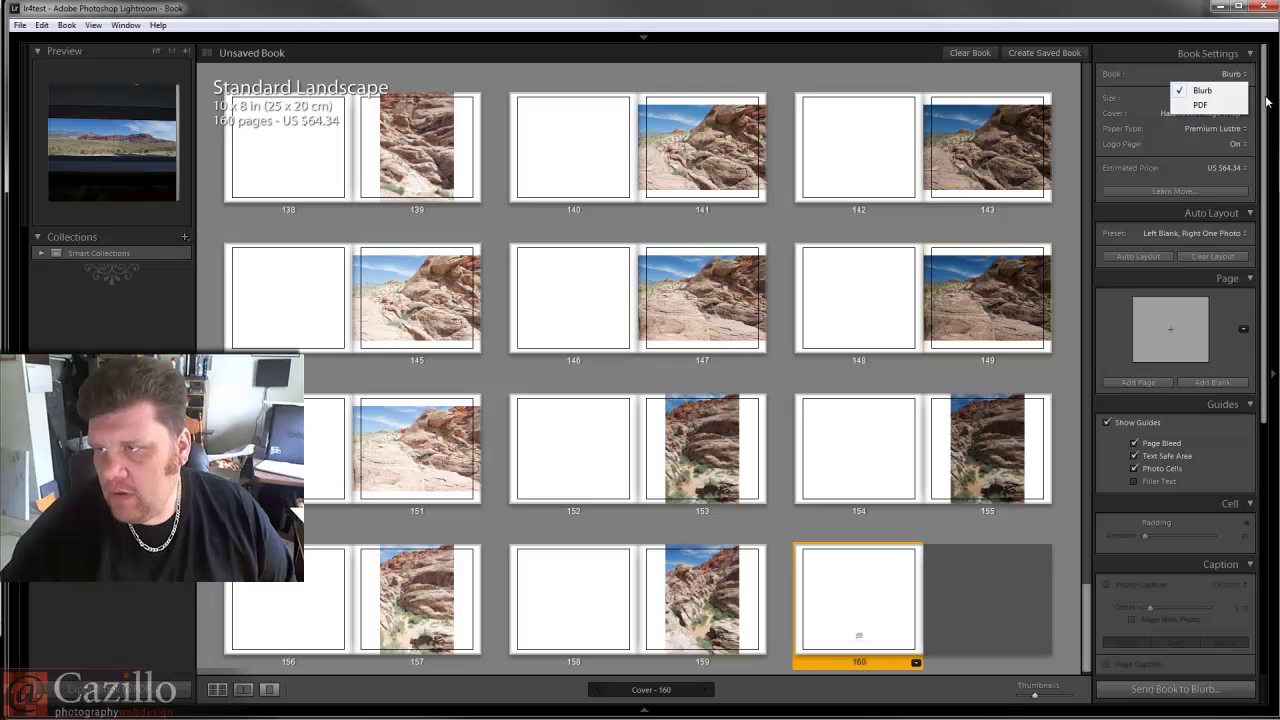
click(1276, 102)
drag(1276, 102, 1273, 160)
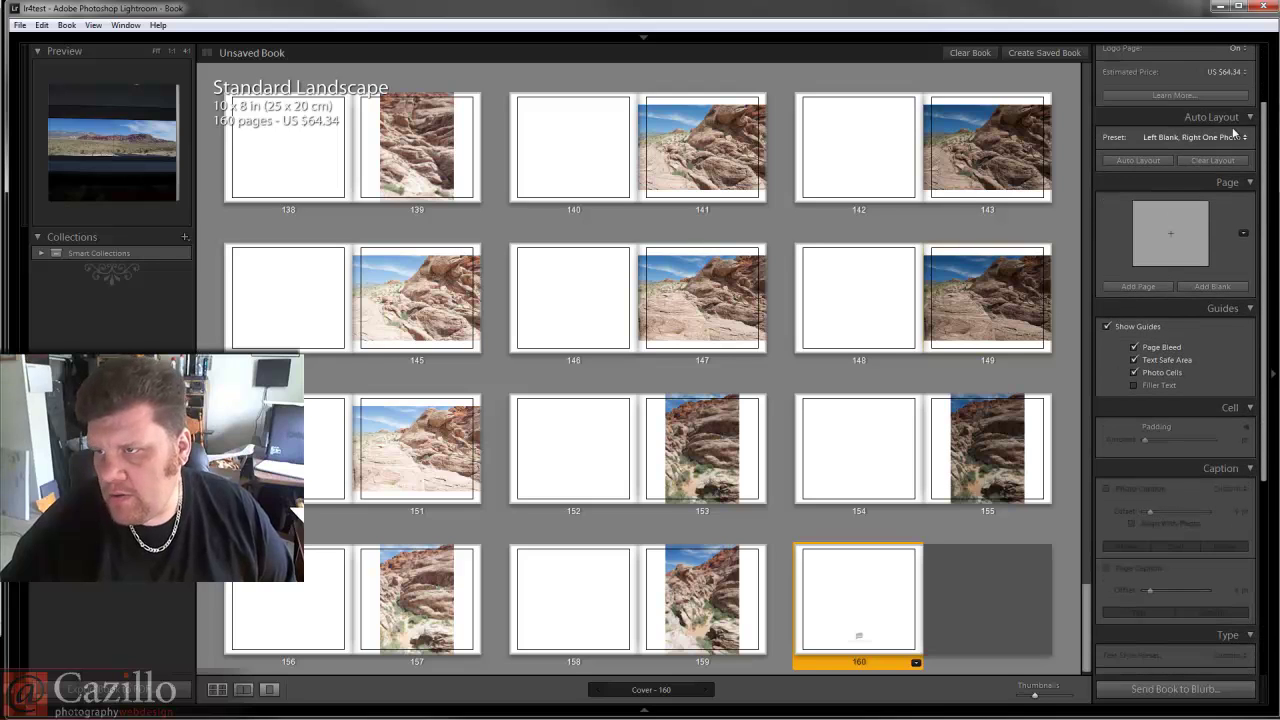
click(1233, 139)
click(1233, 139)
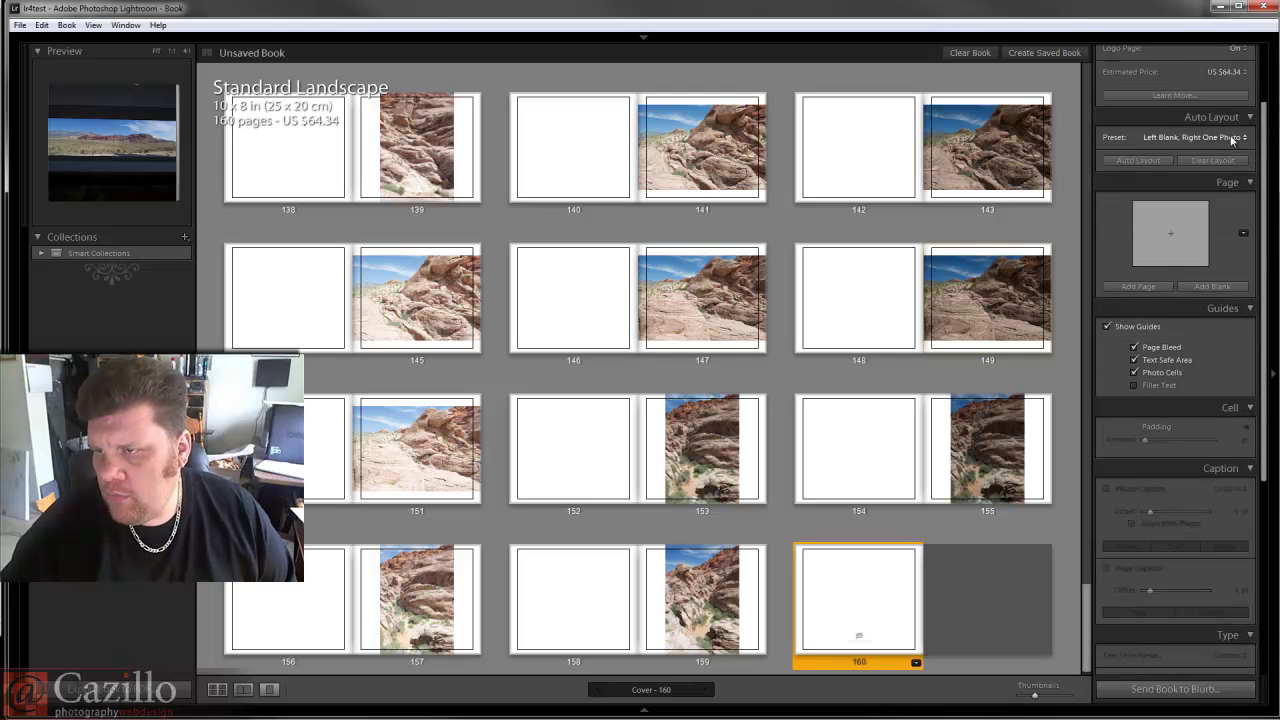
click(1273, 250)
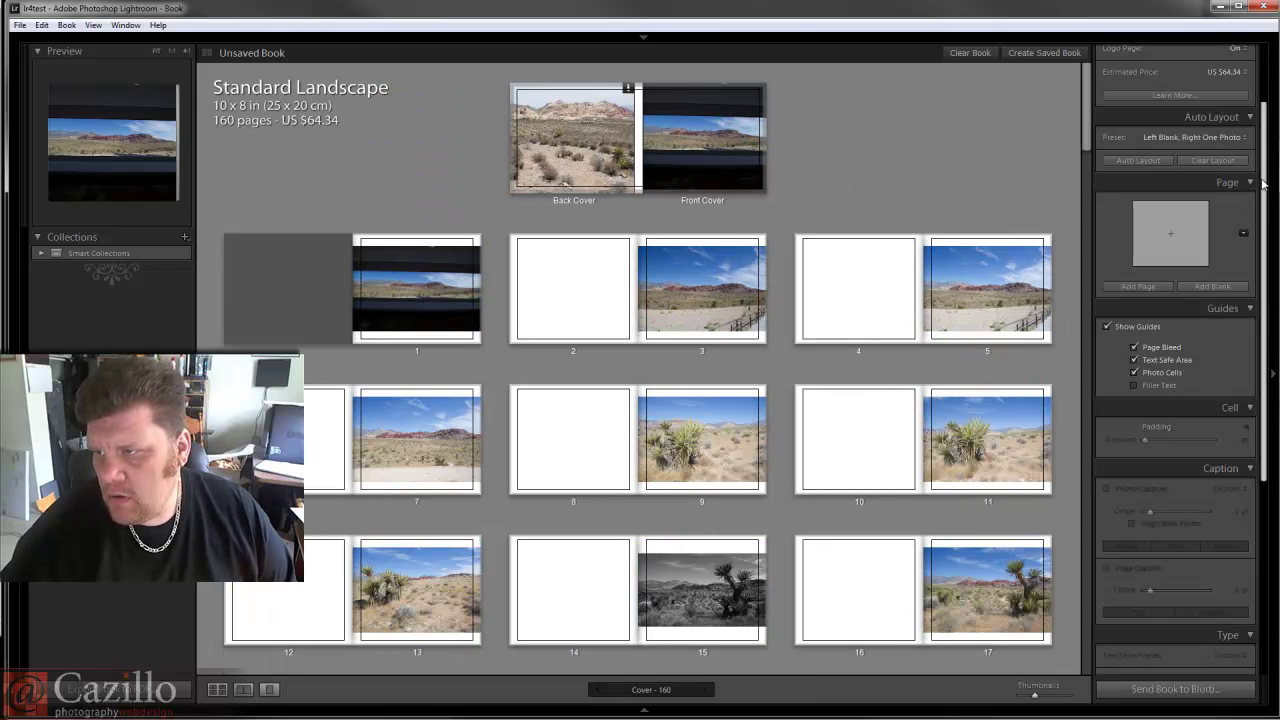
scroll(1250, 190, down, 10)
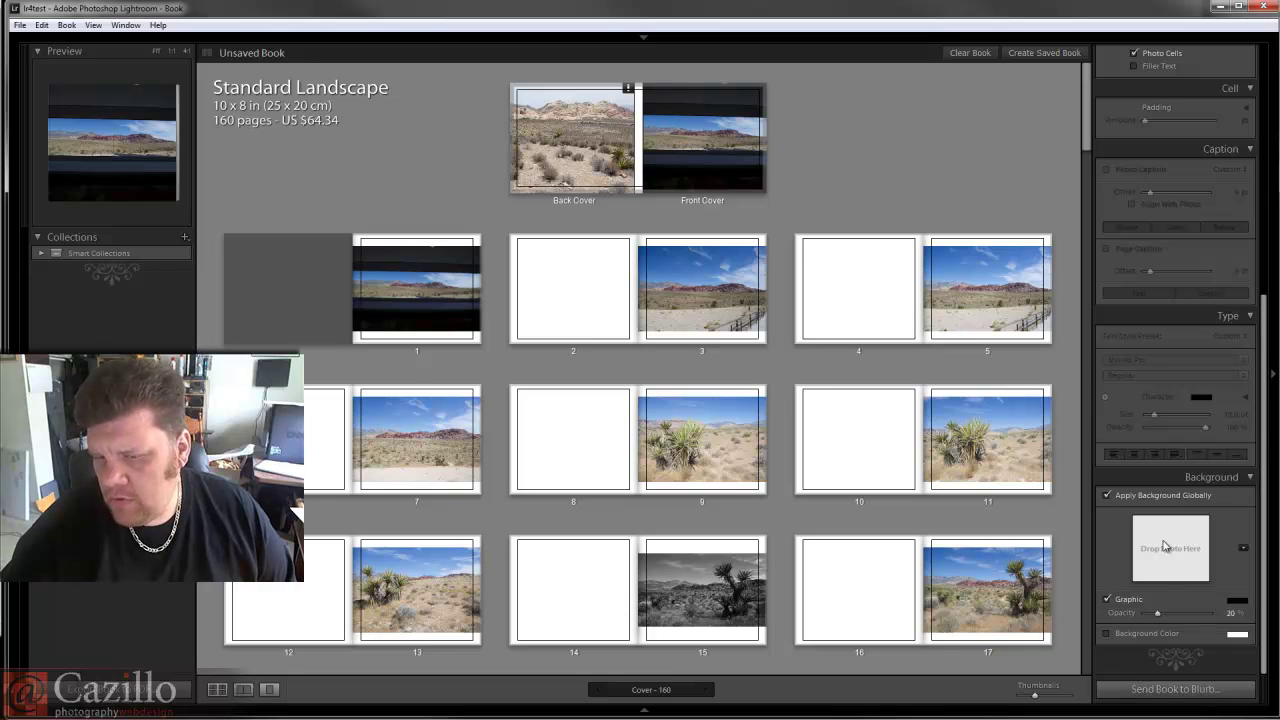
scroll(1198, 274, up, 10)
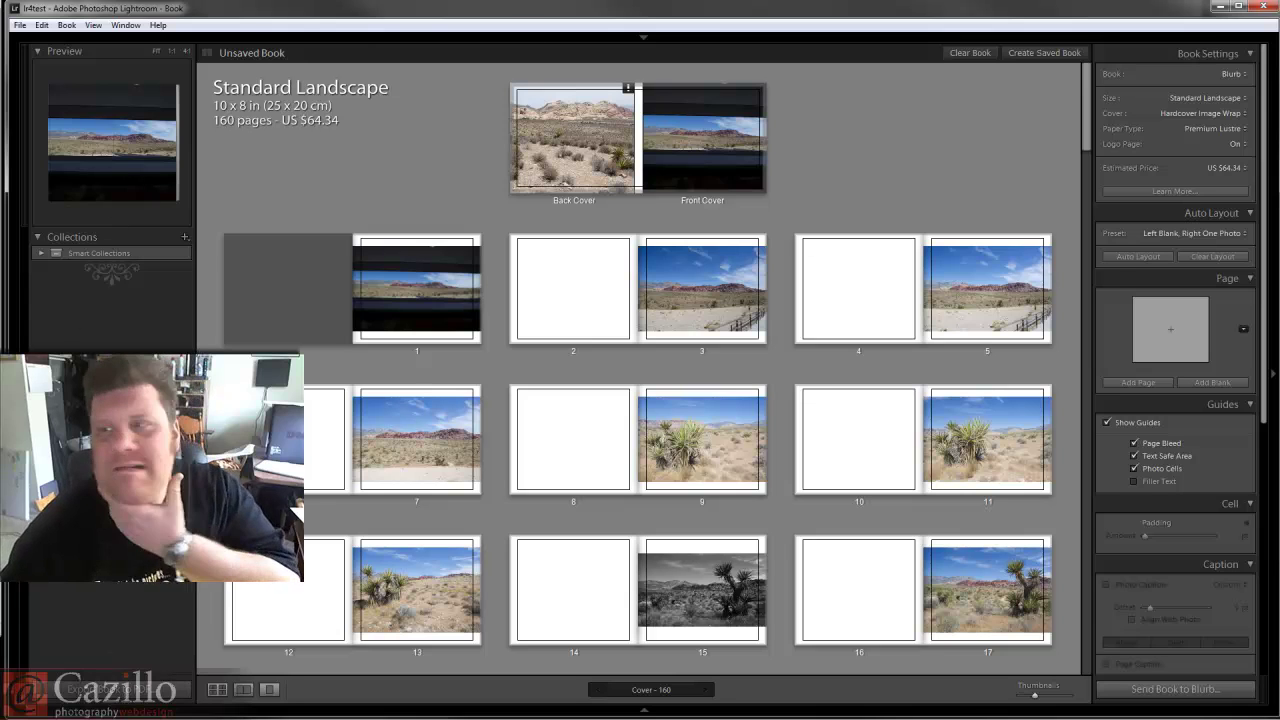
mouse_move(1082, 40)
click(1132, 63)
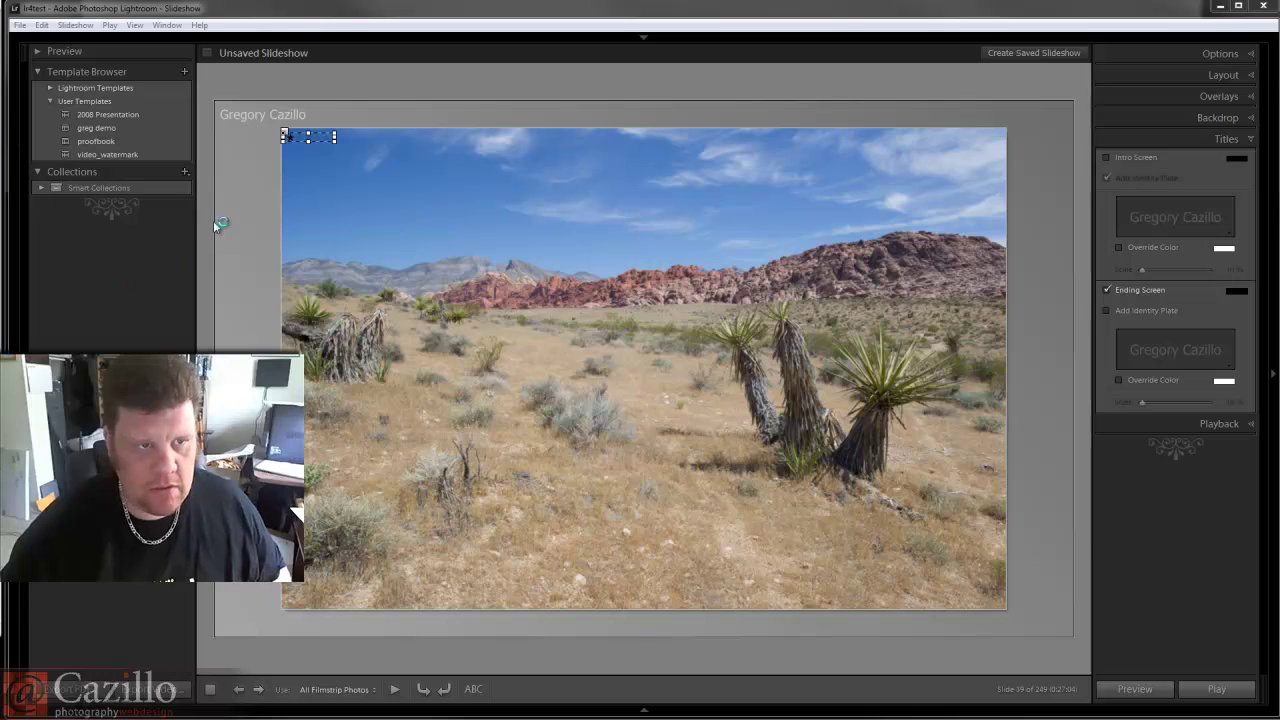
Expand the slide Options, then start a saved slideshow and cancel it.
click(1248, 58)
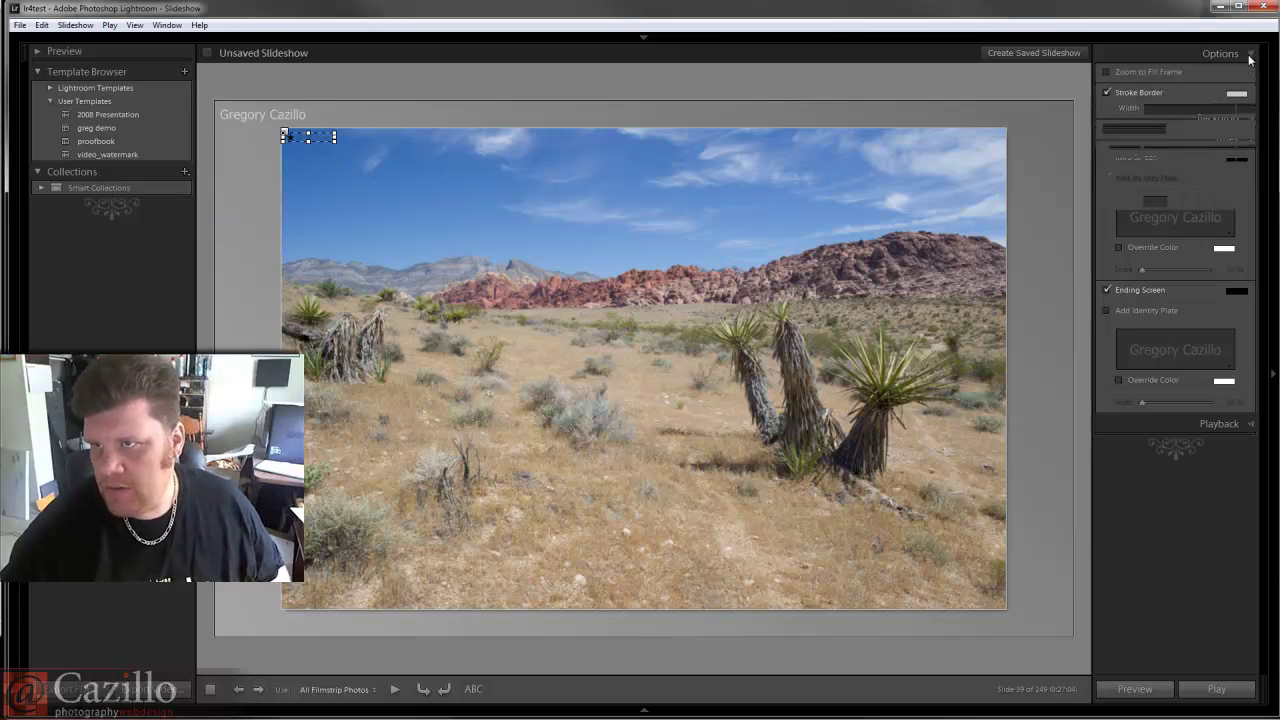
click(1035, 53)
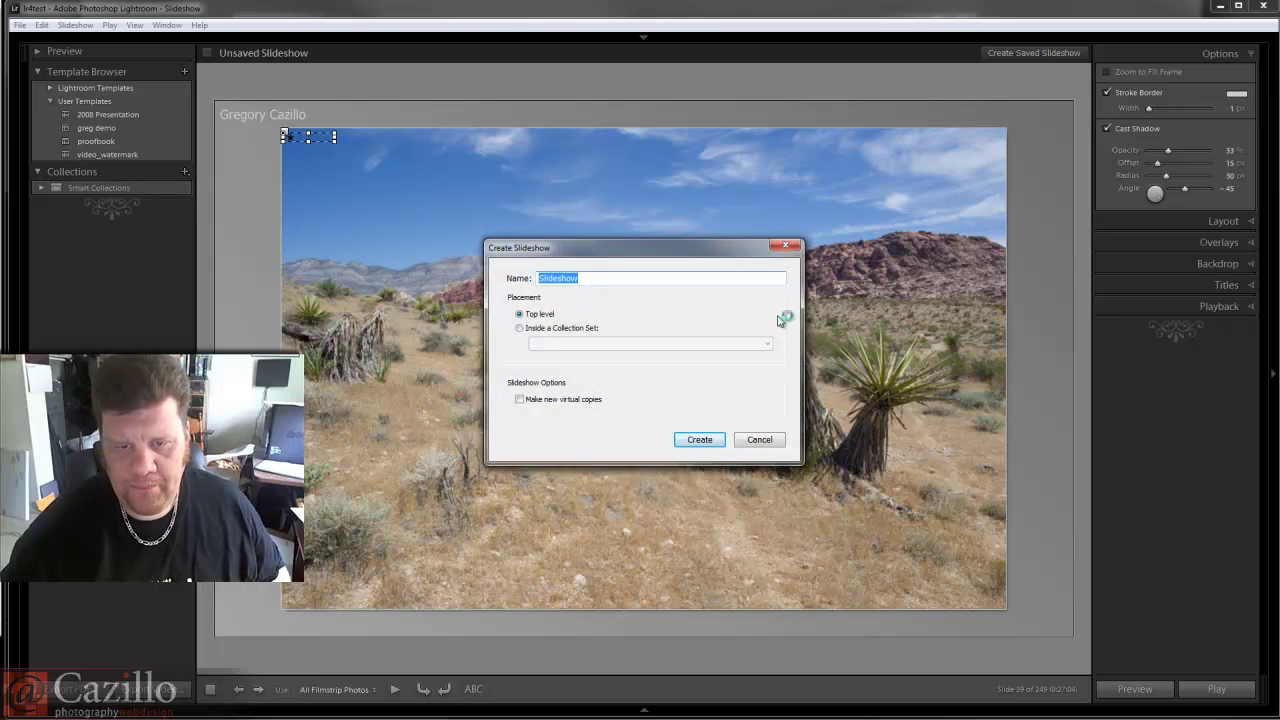
click(752, 440)
Expand the Layout, Backdrop and Titles panels to review margins, backdrop and title screens.
click(1224, 224)
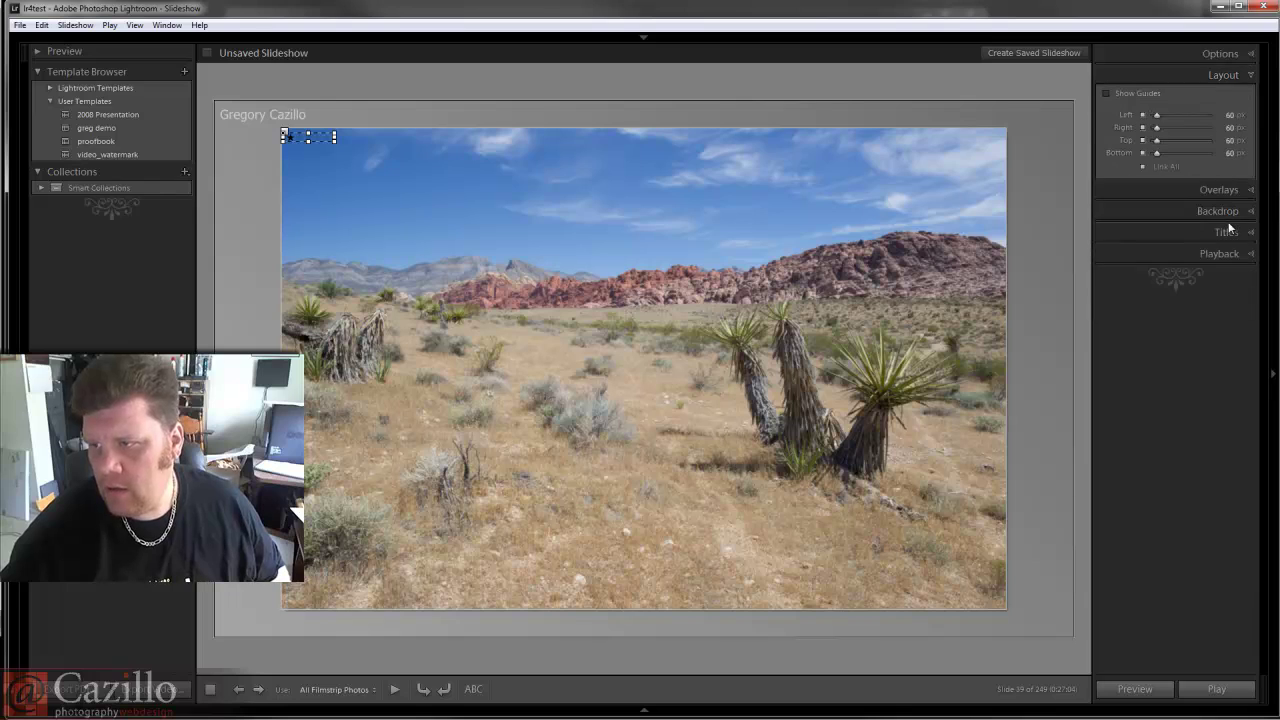
click(1234, 214)
click(1222, 347)
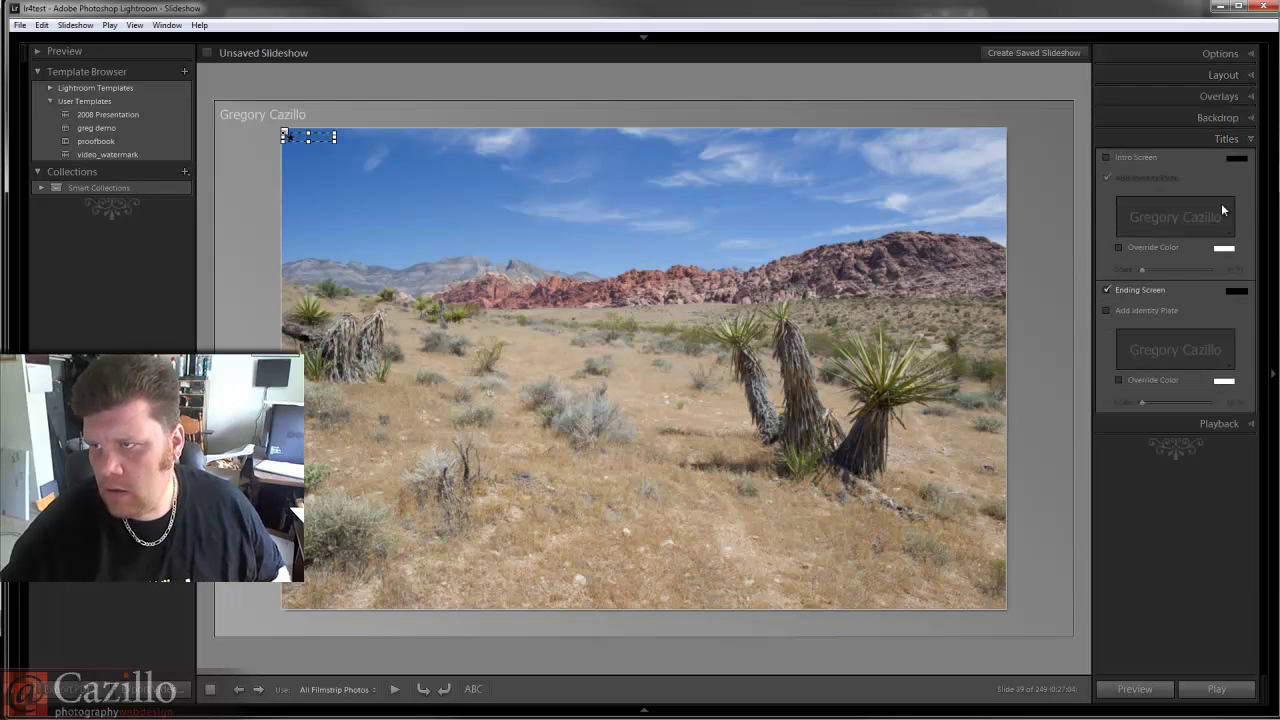
mouse_move(1205, 40)
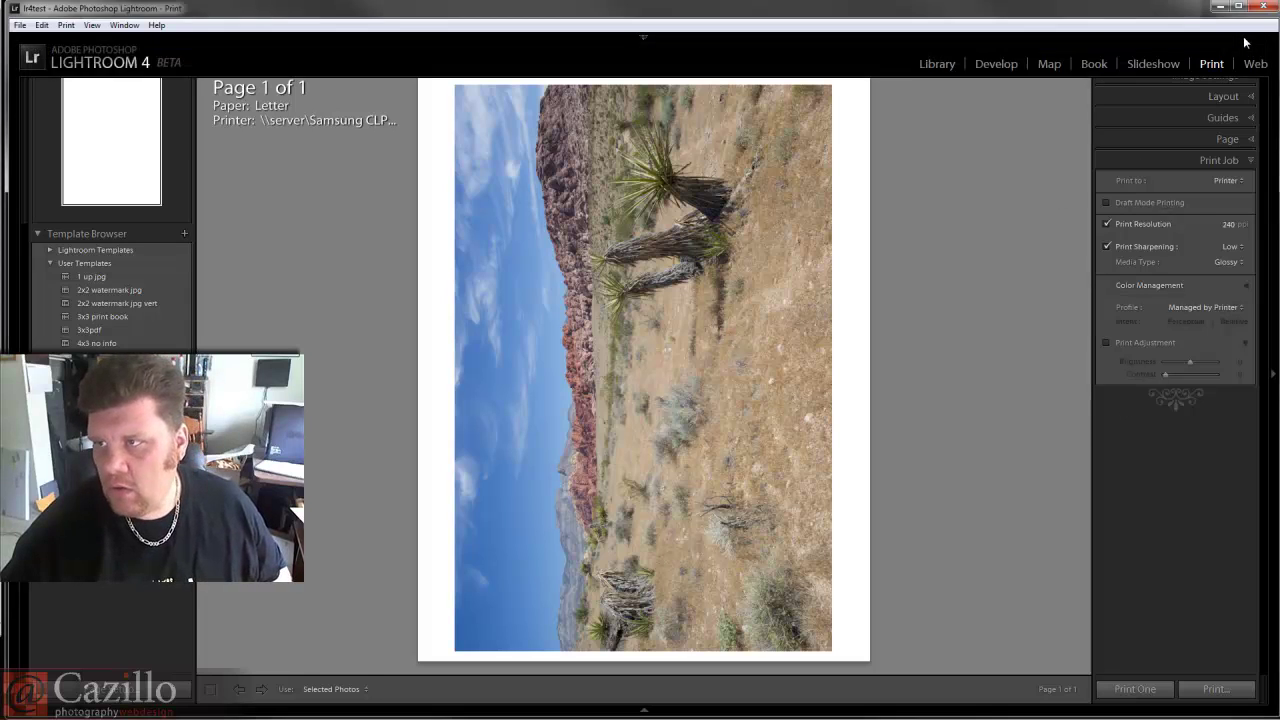
Open the Web module, expand Site Info, Layout Style and Appearance, then return to Library.
click(1251, 63)
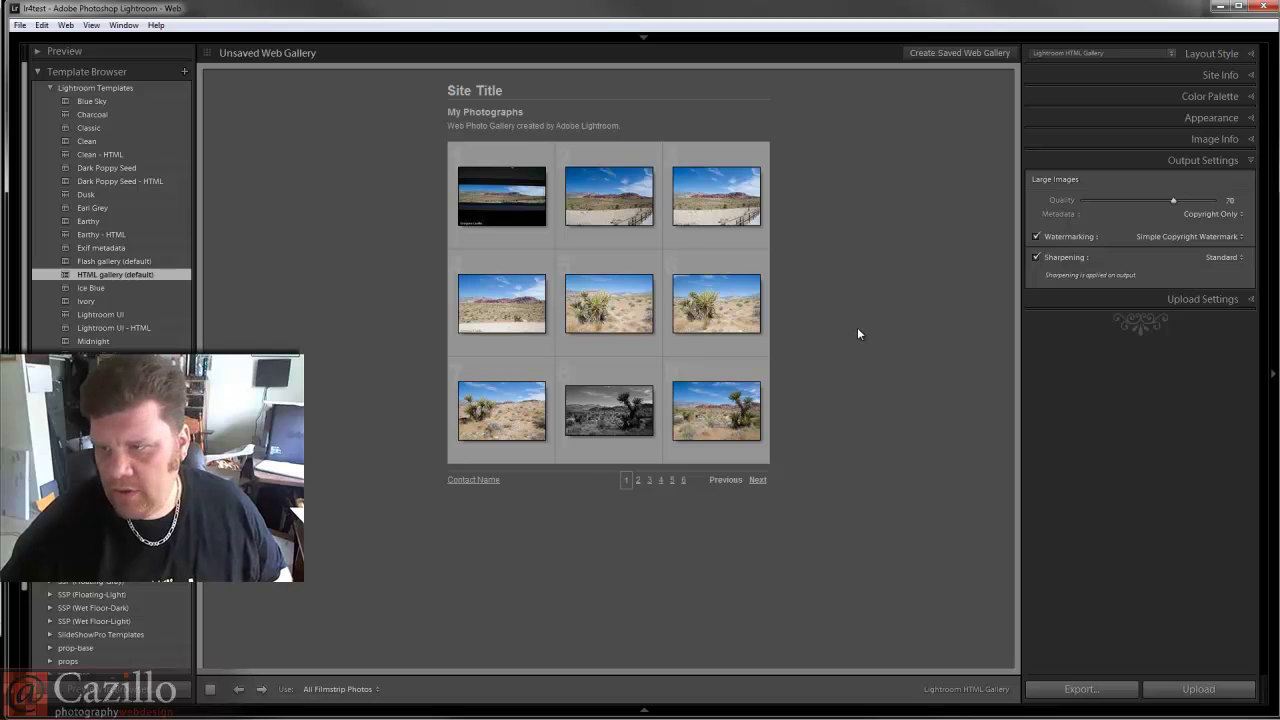
scroll(110, 200, down, 3)
scroll(132, 215, up, 3)
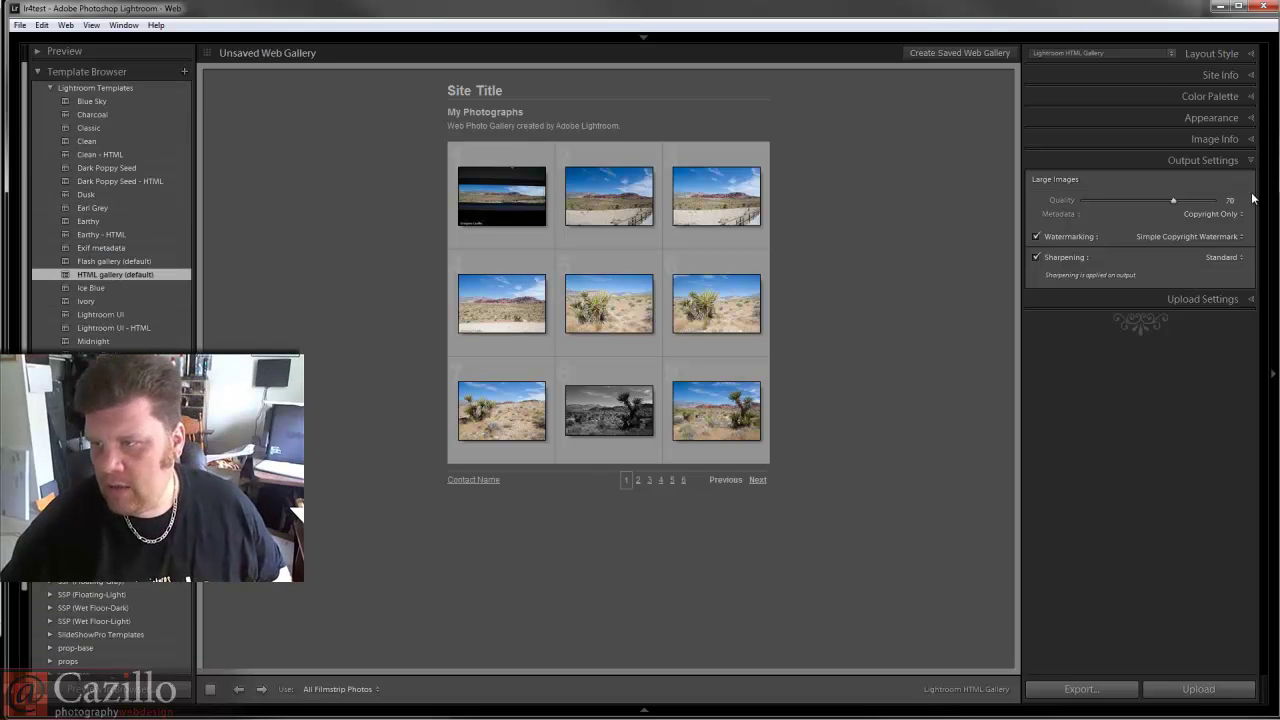
click(1232, 75)
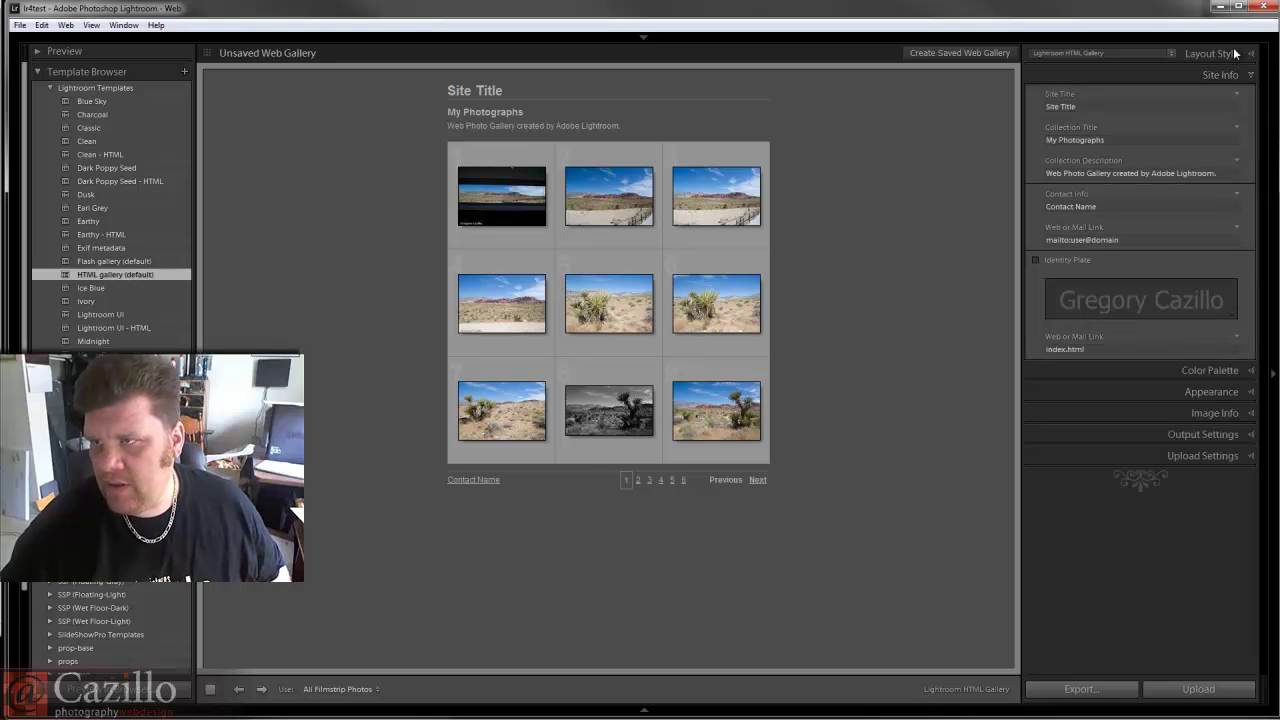
click(1232, 53)
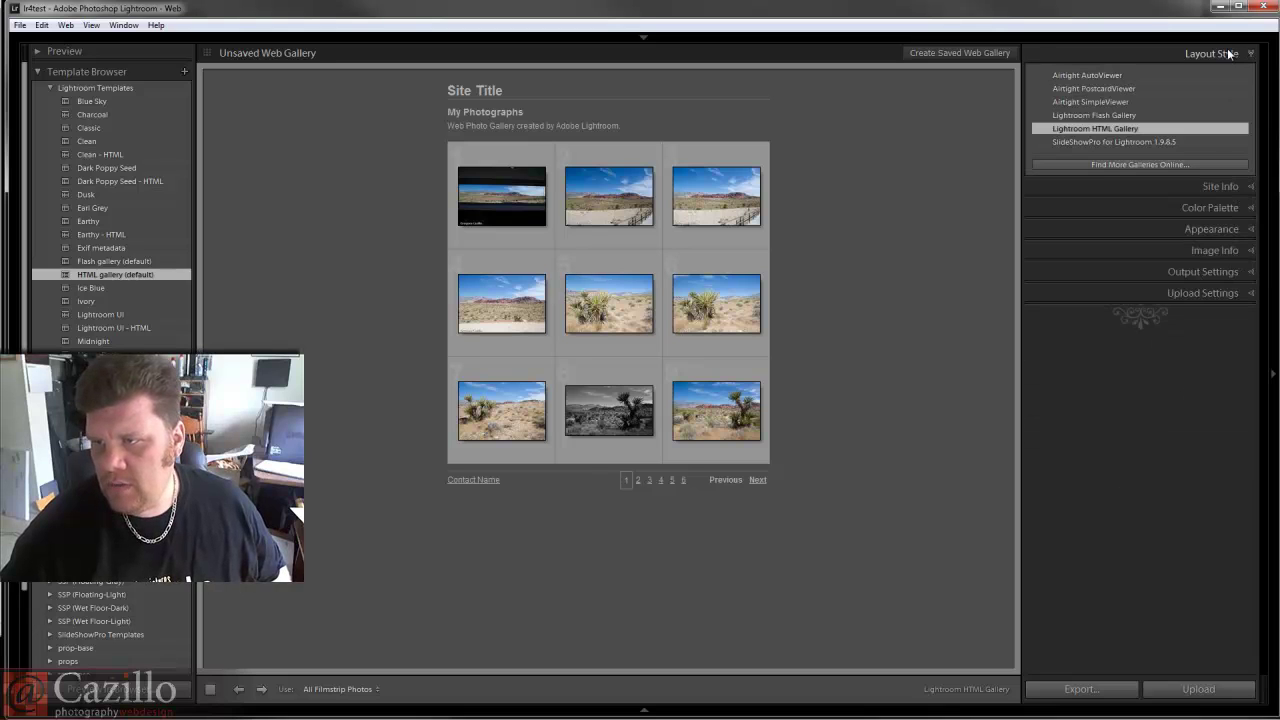
click(1222, 229)
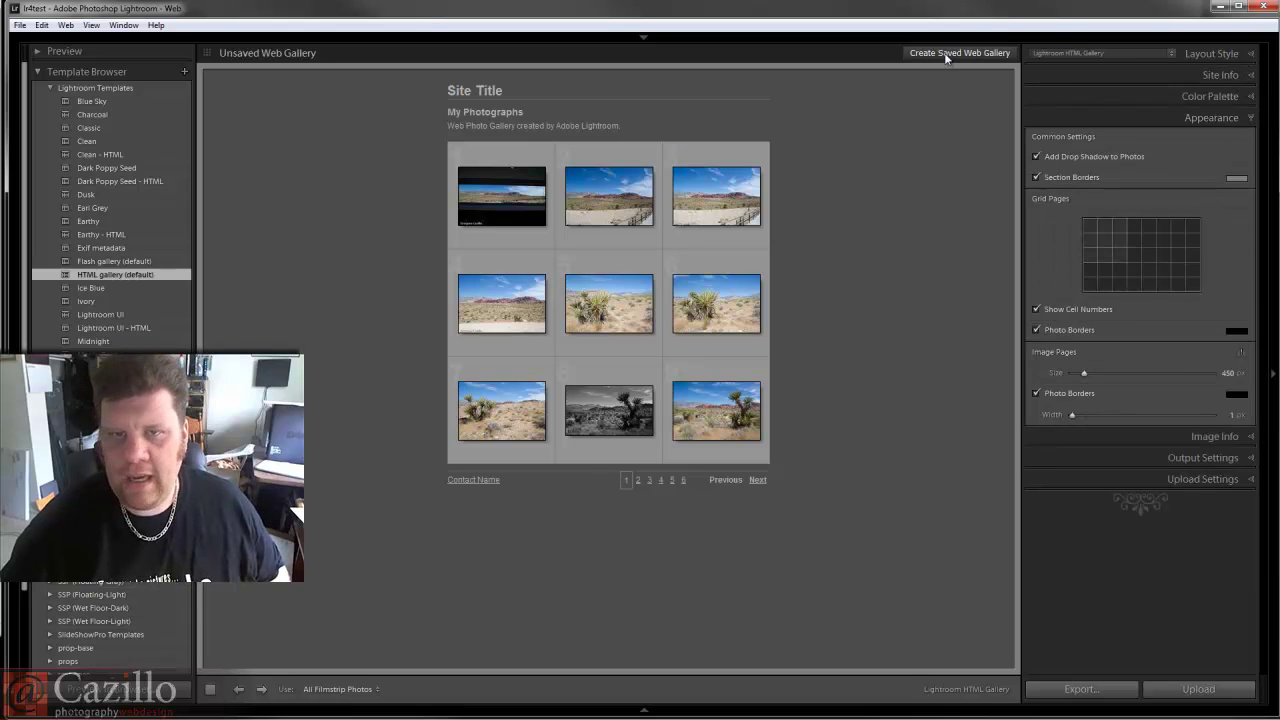
mouse_move(724, 37)
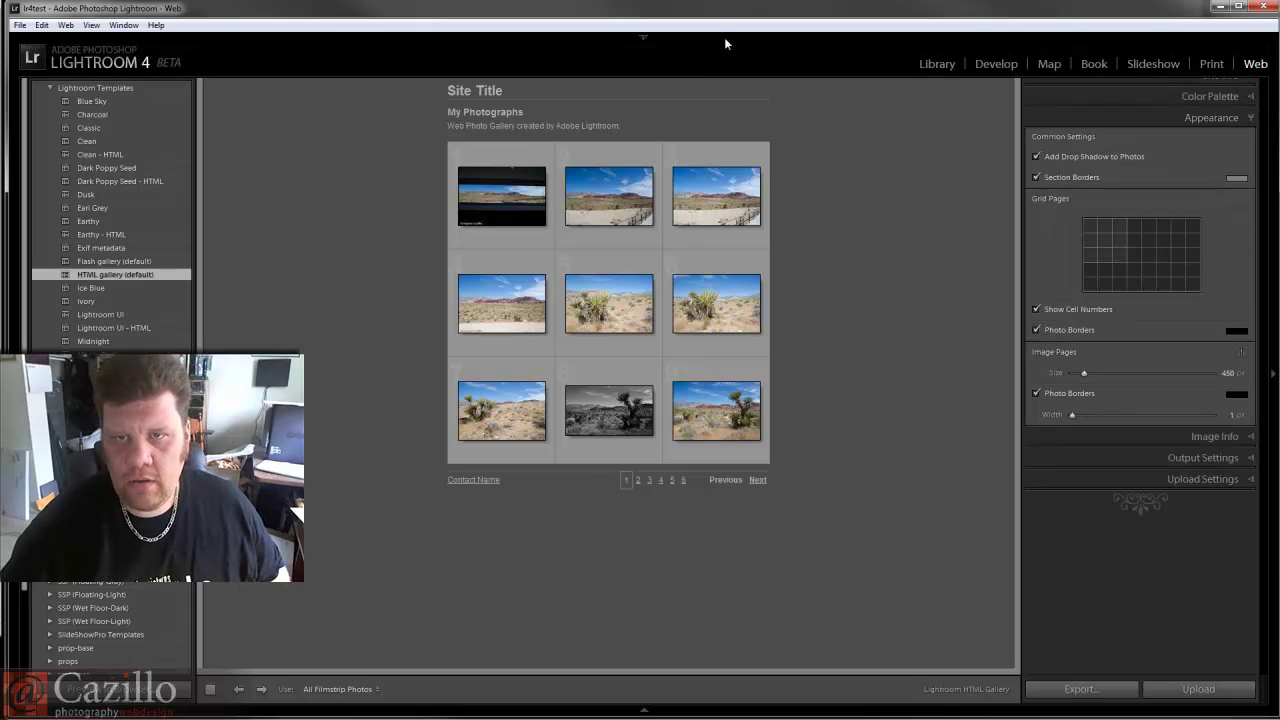
click(922, 66)
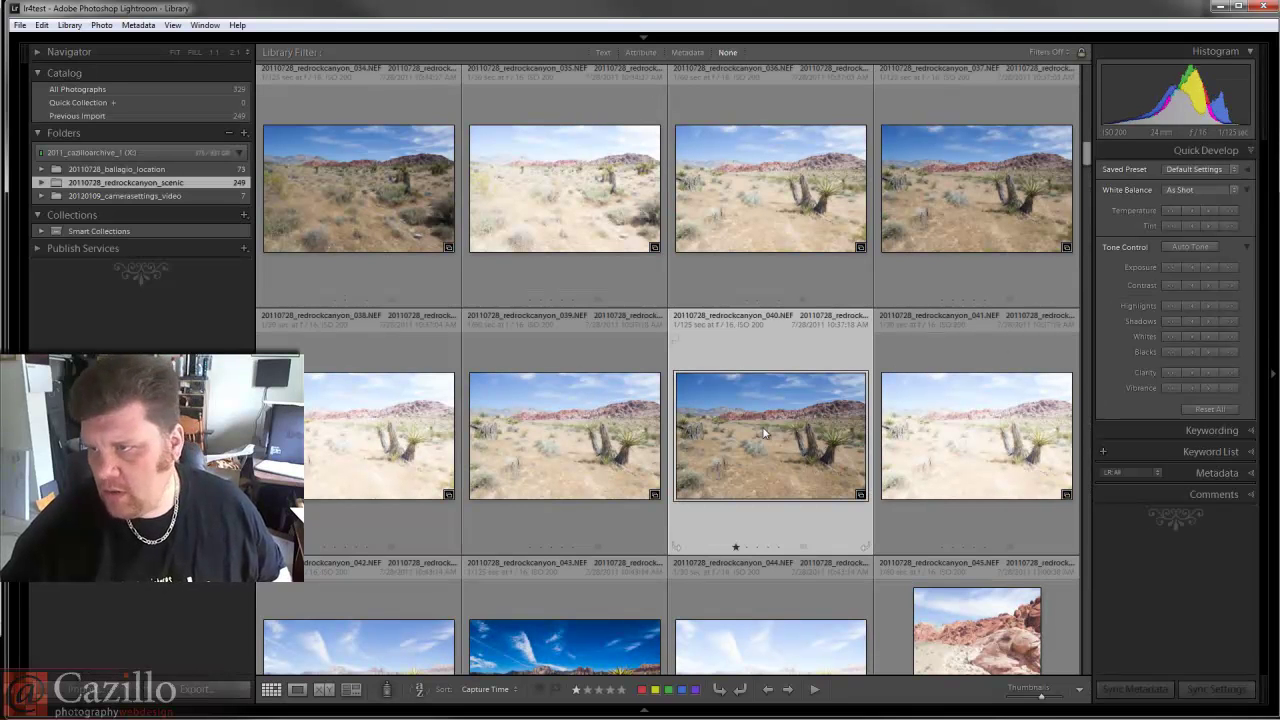
Expand Publish Services, toggle the Navigator, then open the 20120109_camerasettings_video folder.
click(37, 249)
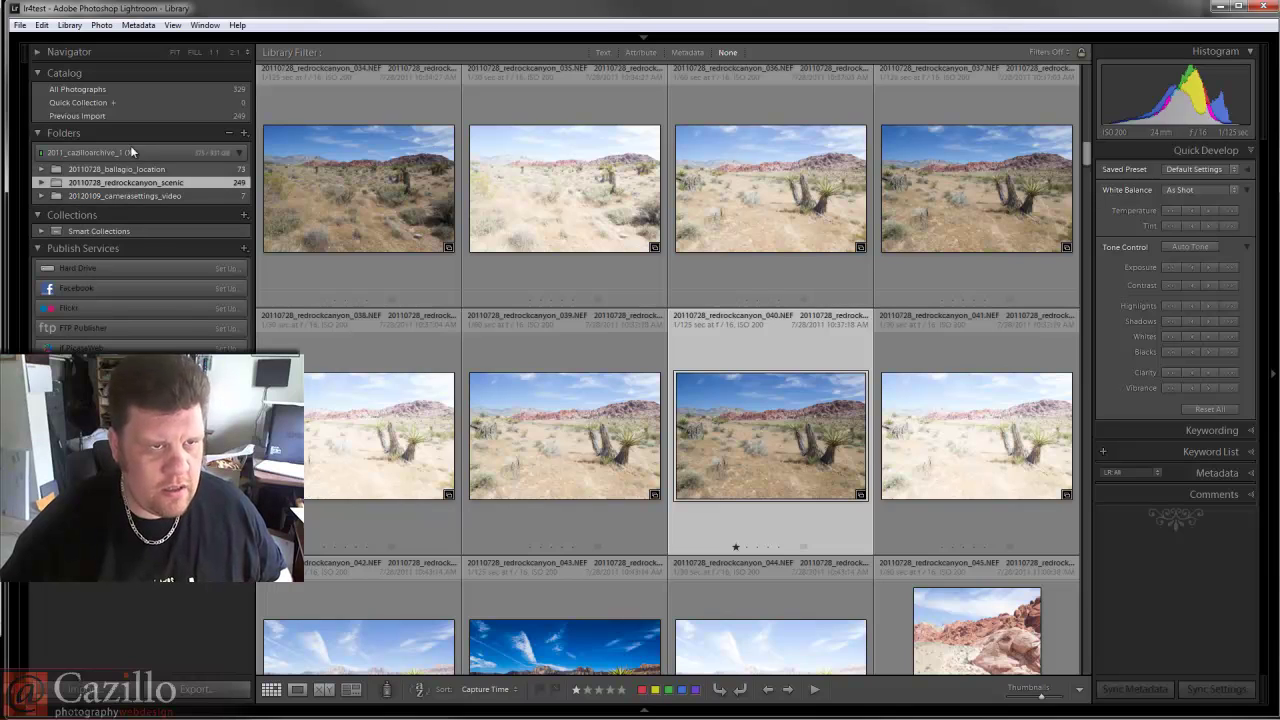
click(38, 52)
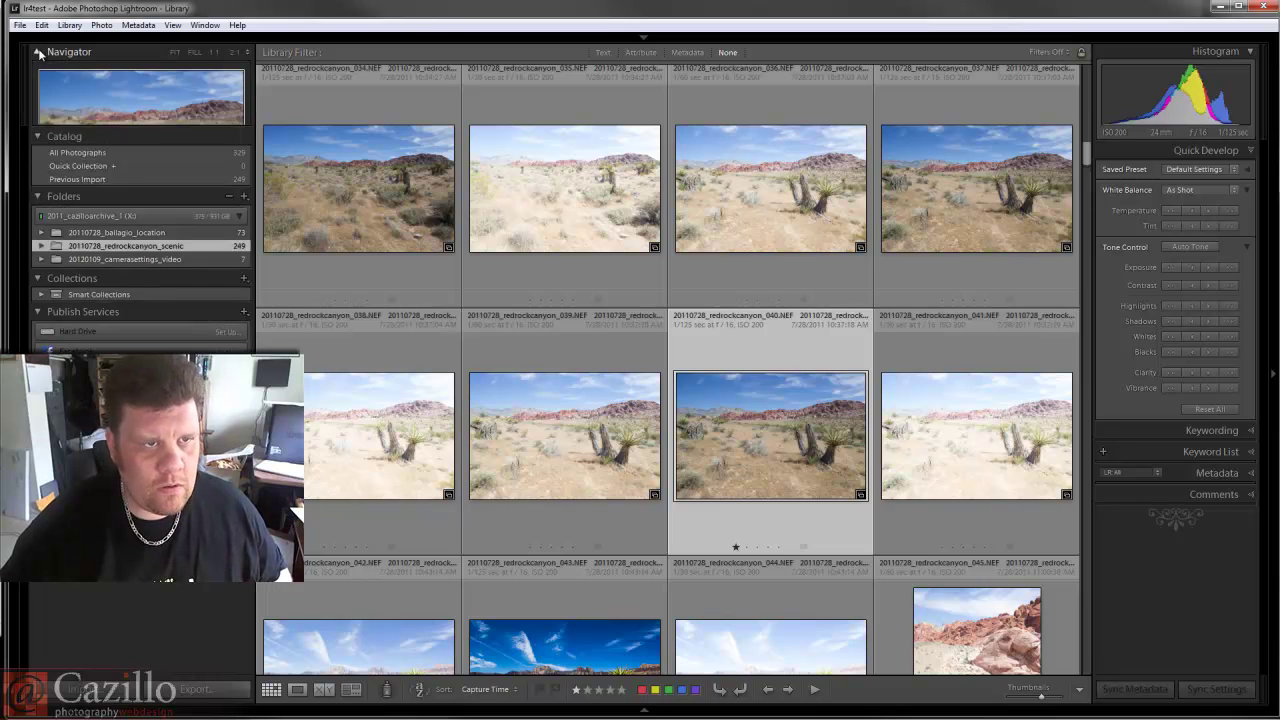
click(38, 52)
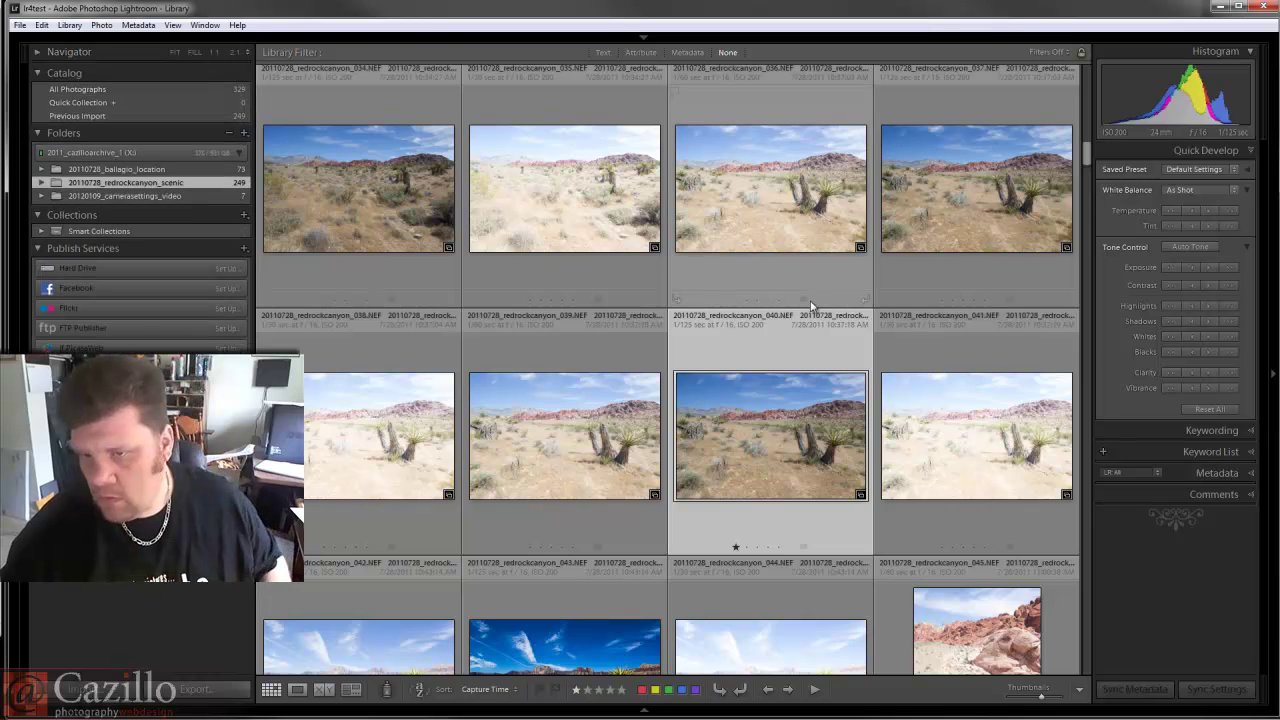
click(236, 197)
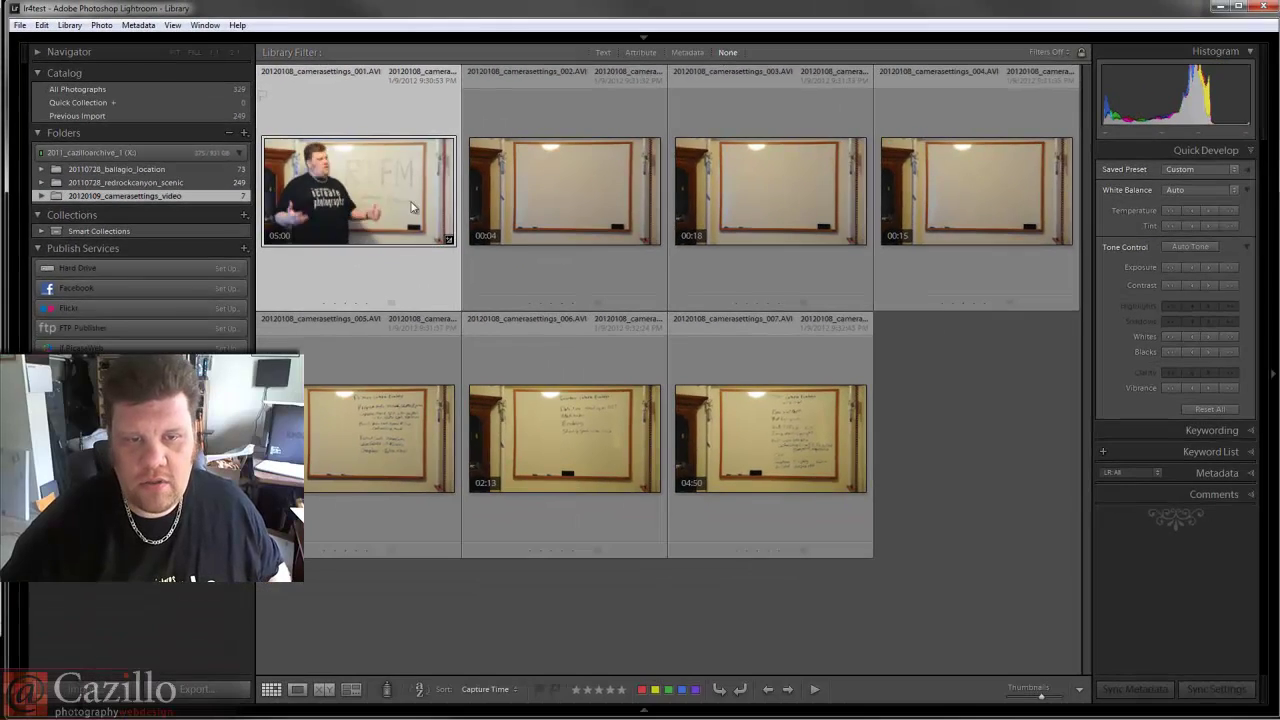
Play the first clip enlarged, pause it at 00:19, and dismiss the frame capture menu.
double_click(667, 324)
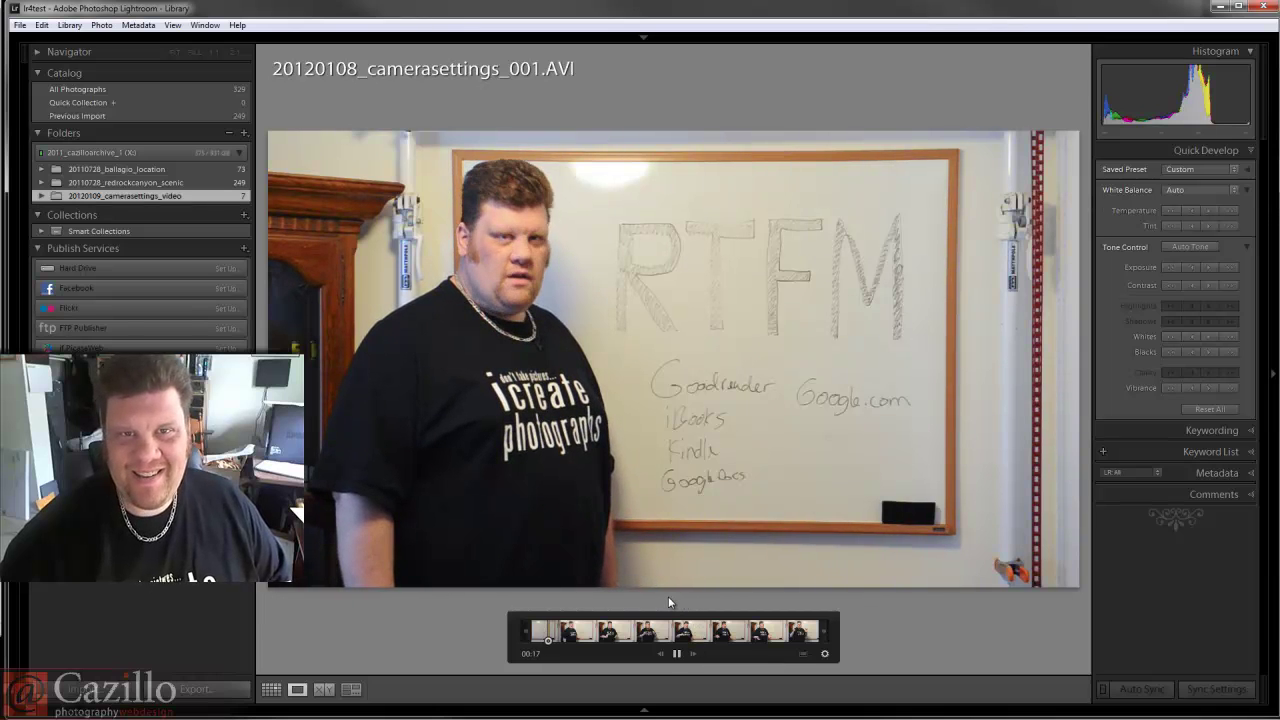
click(677, 654)
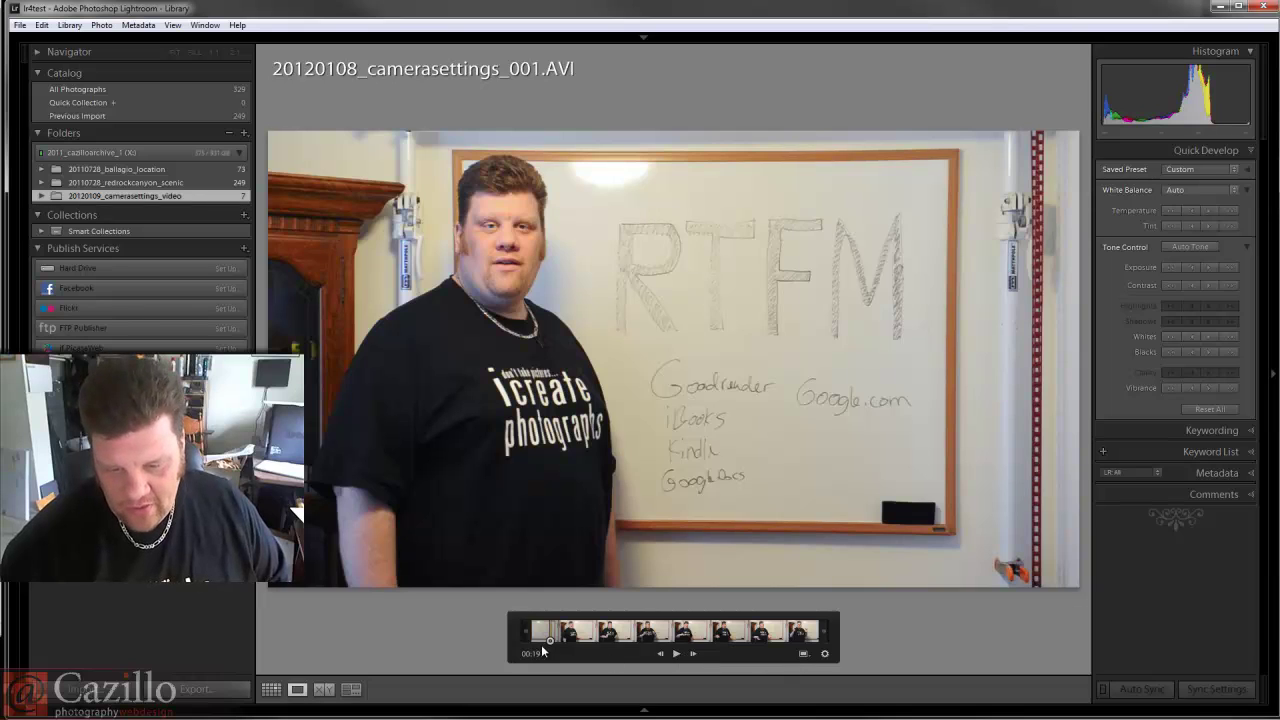
click(805, 655)
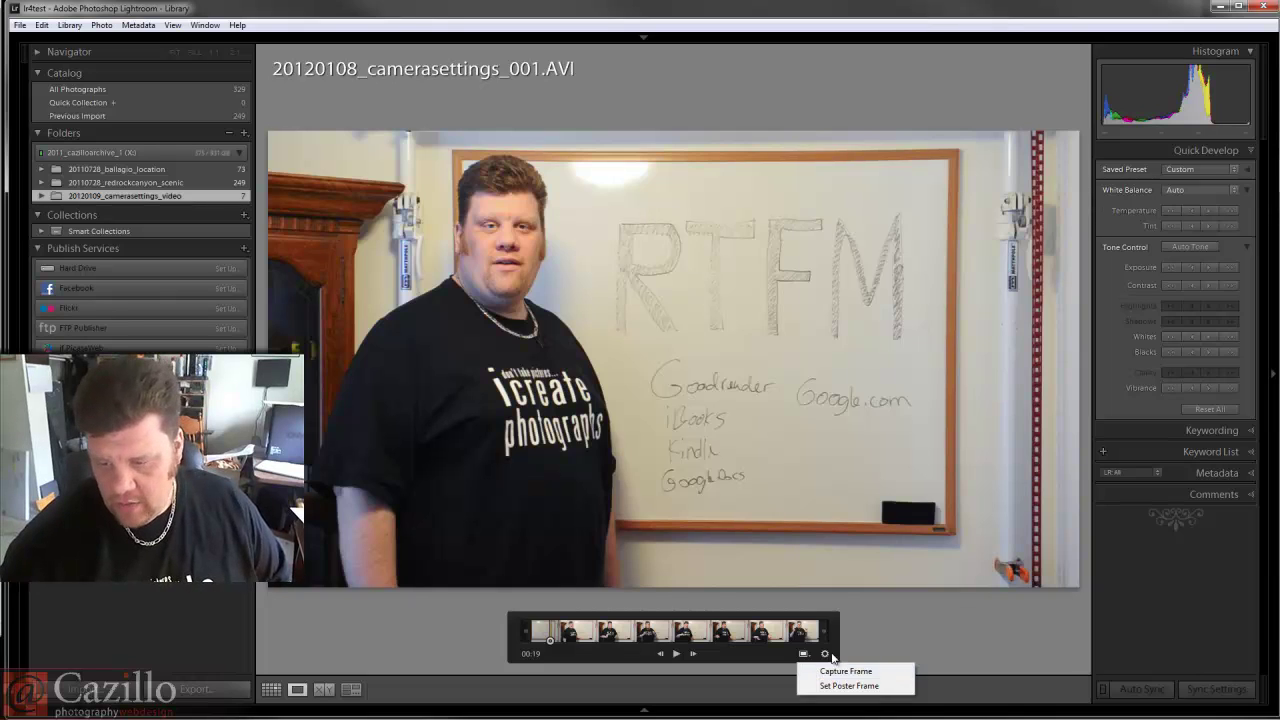
click(821, 653)
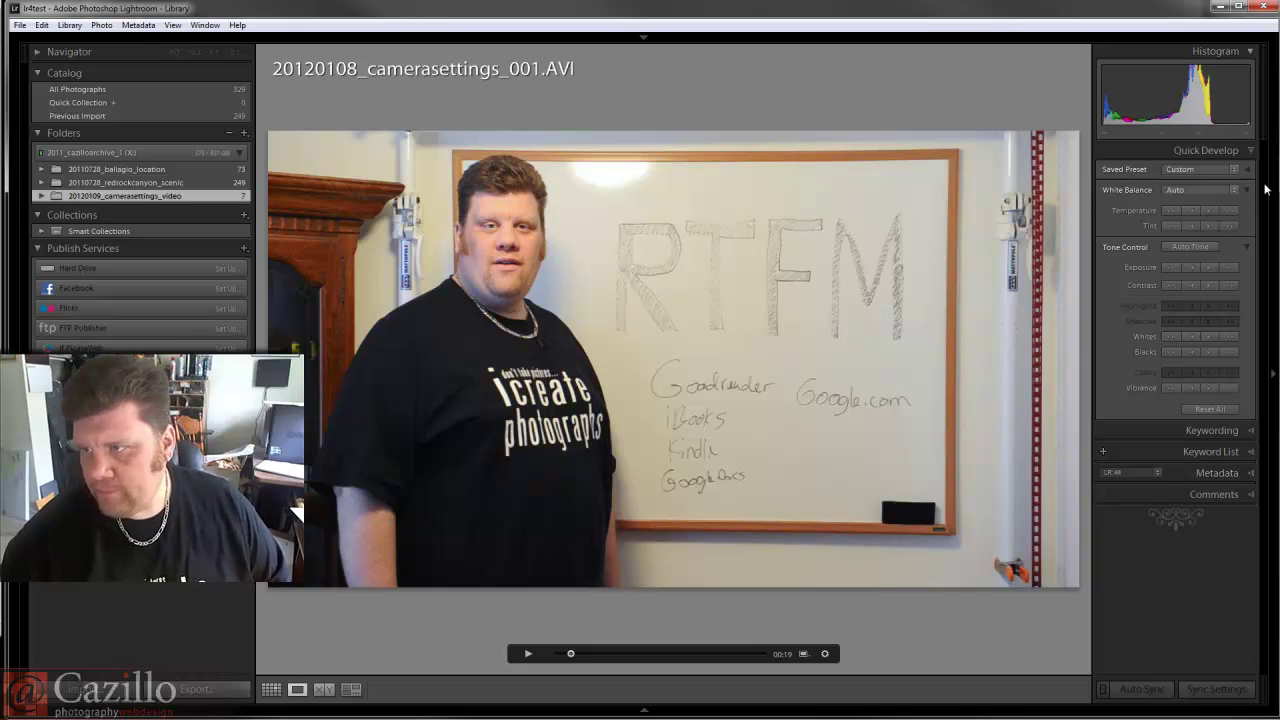
Apply the B&W Creative - Antique Grayscale Quick Develop preset to the first clip and accept the video notice.
key(d)
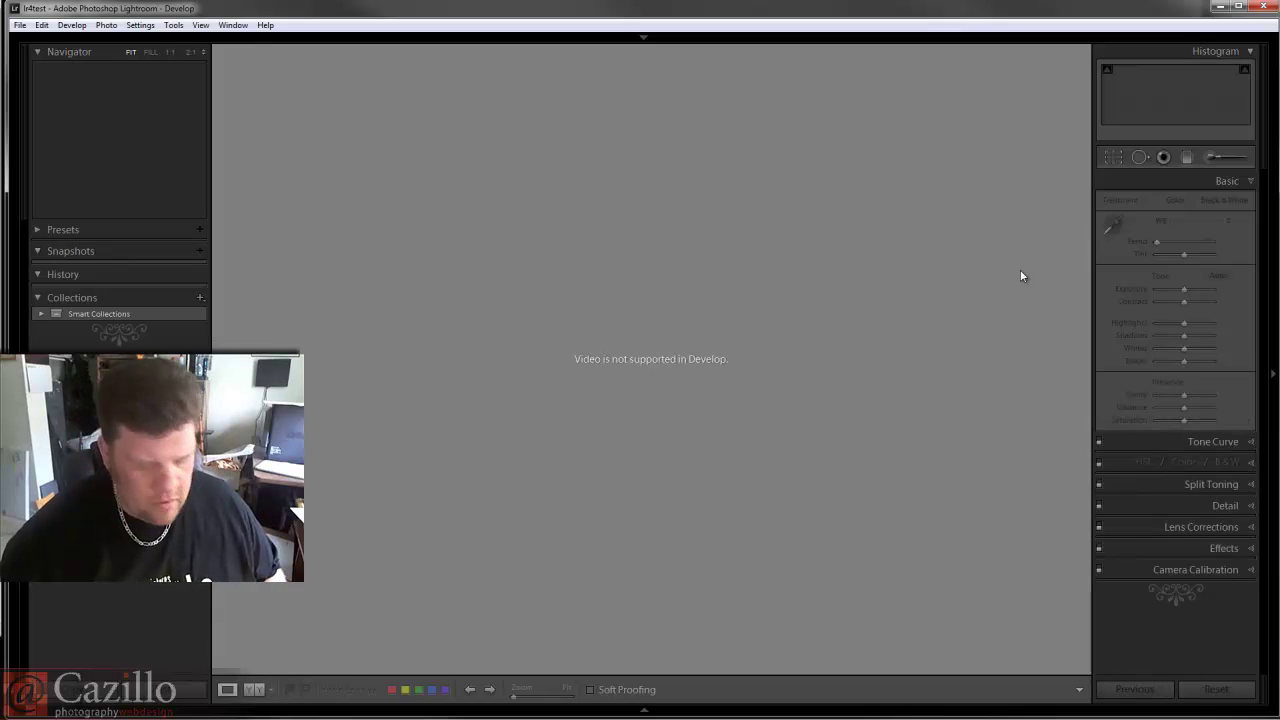
key(g)
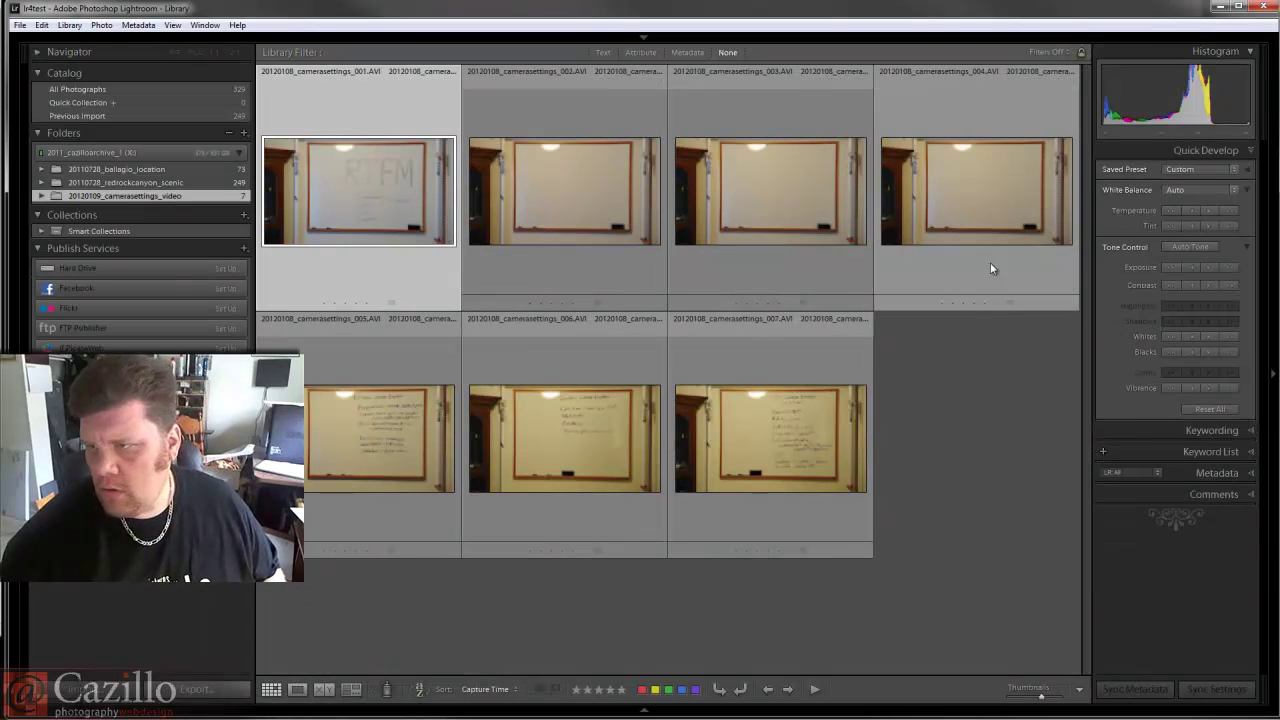
click(1174, 170)
mouse_move(1182, 222)
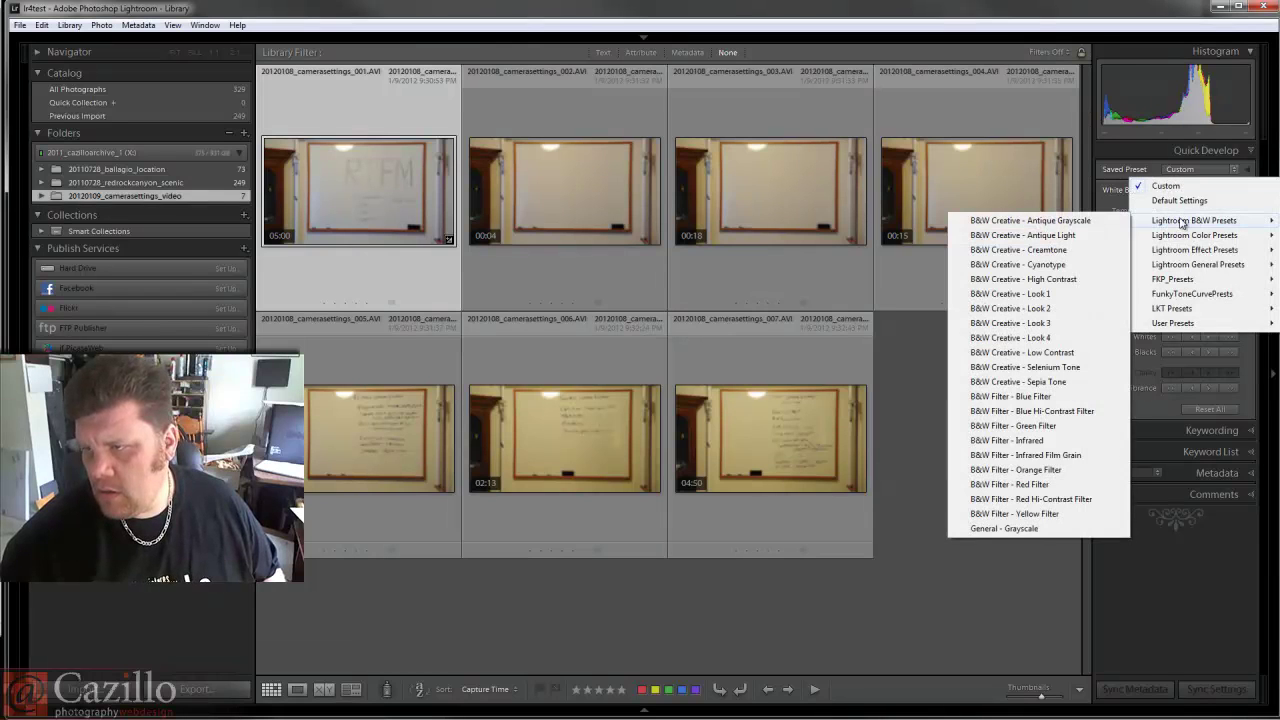
click(1090, 220)
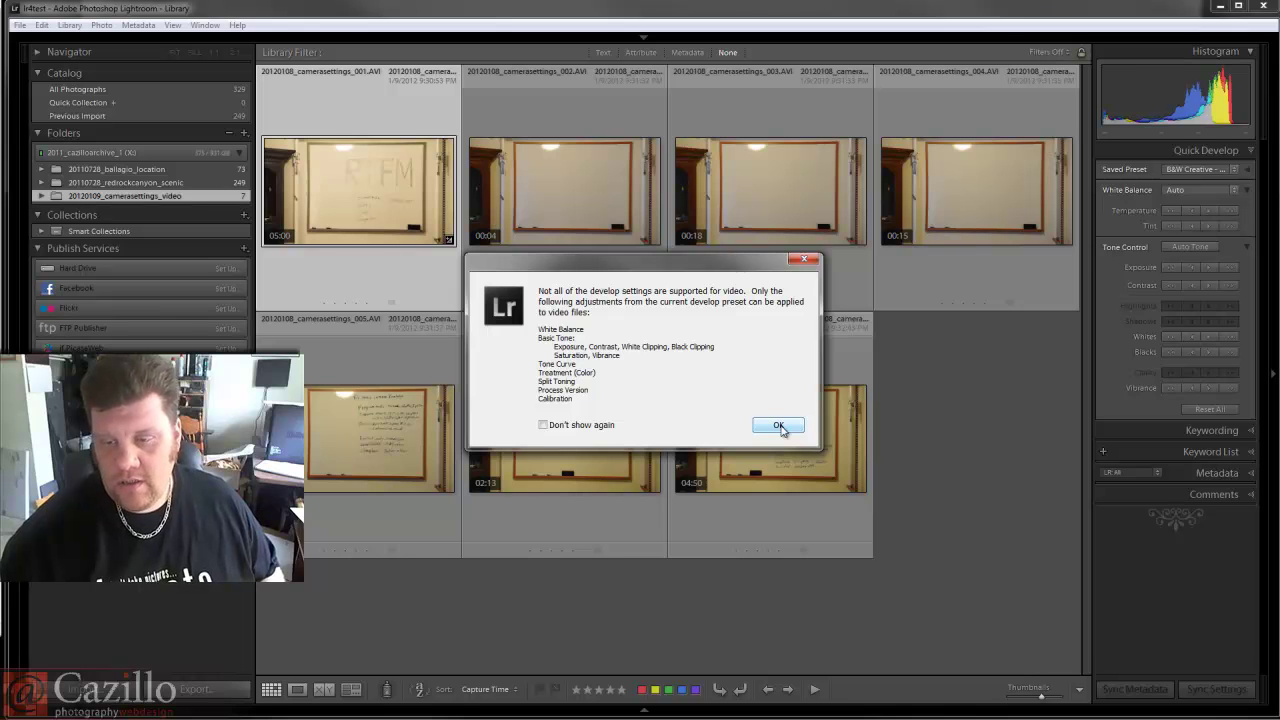
click(779, 427)
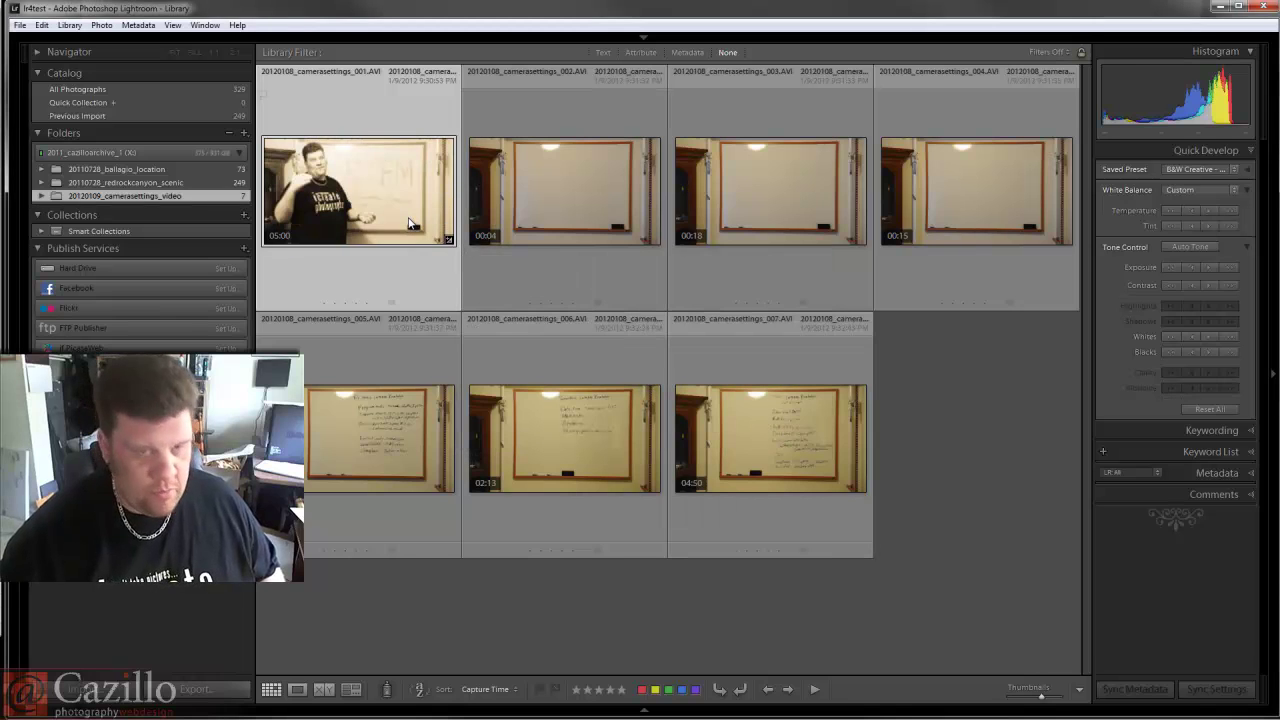
Play the toned clip in the large view, scrubbing ahead to about 02:18 before stopping.
double_click(366, 194)
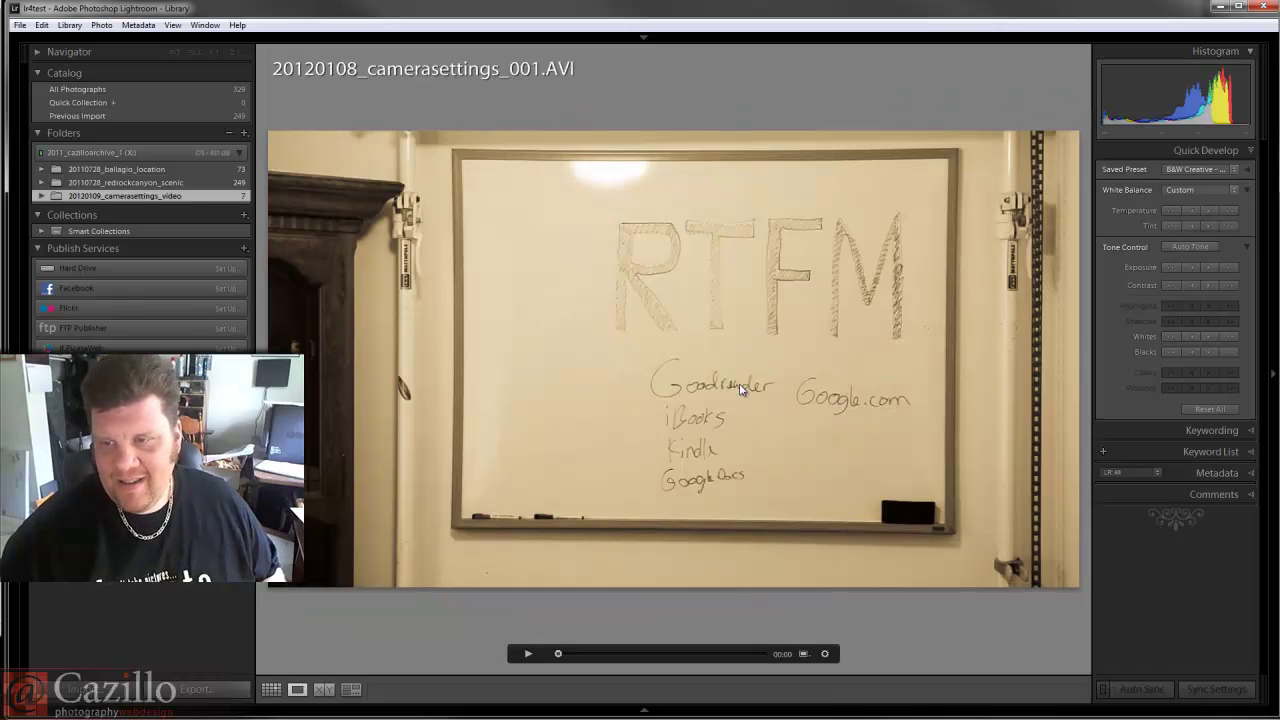
click(529, 654)
drag(561, 654, 655, 650)
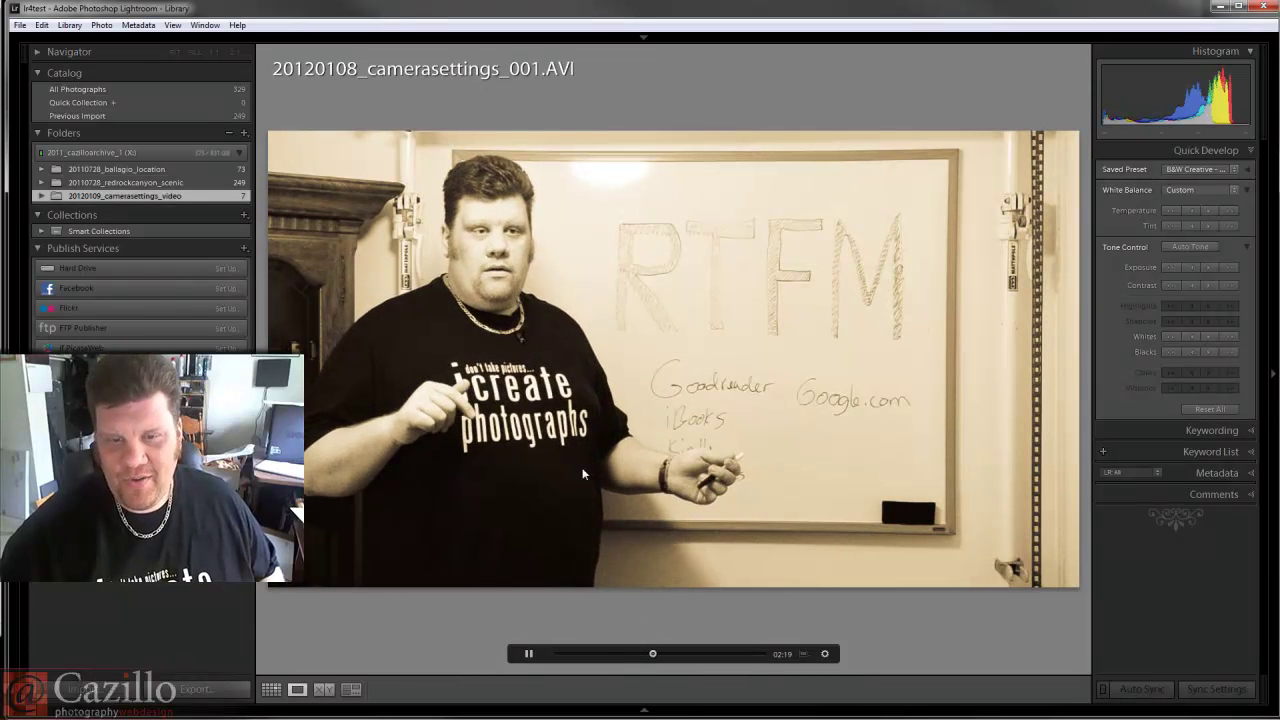
key(space)
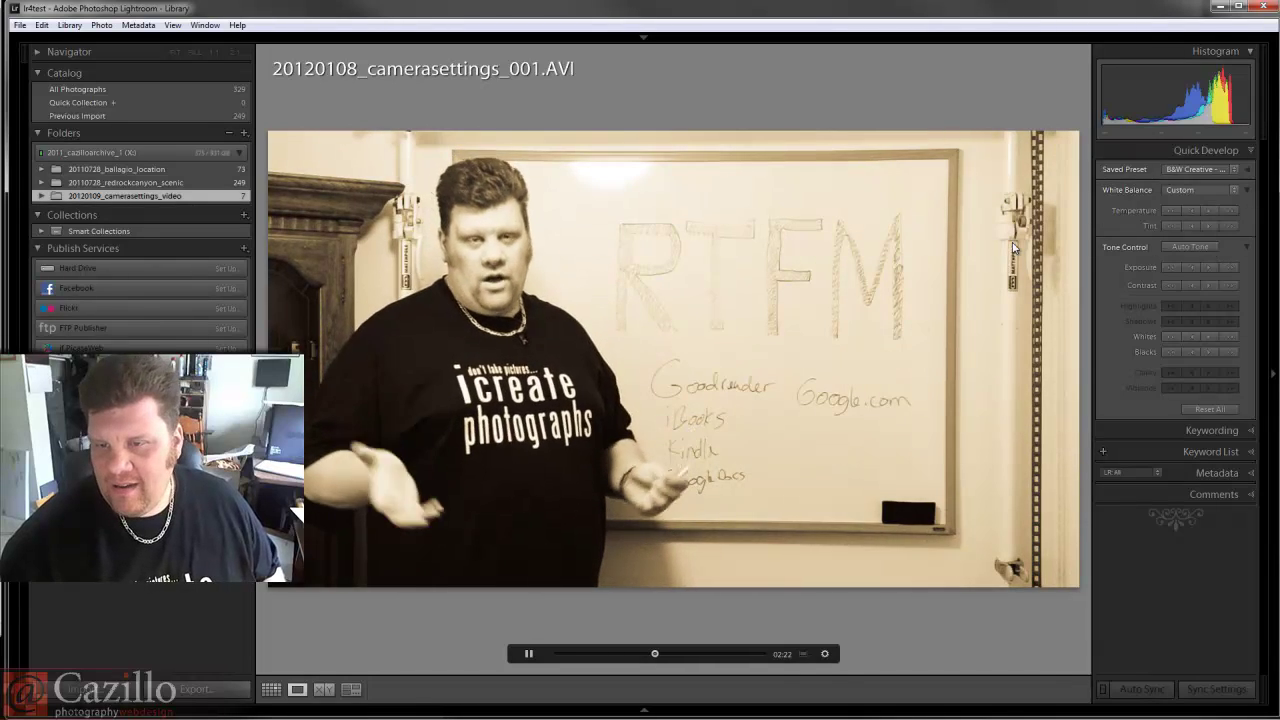
Check the Saved Preset list, then bring up Export One File with Ctrl+Shift+E.
click(1196, 169)
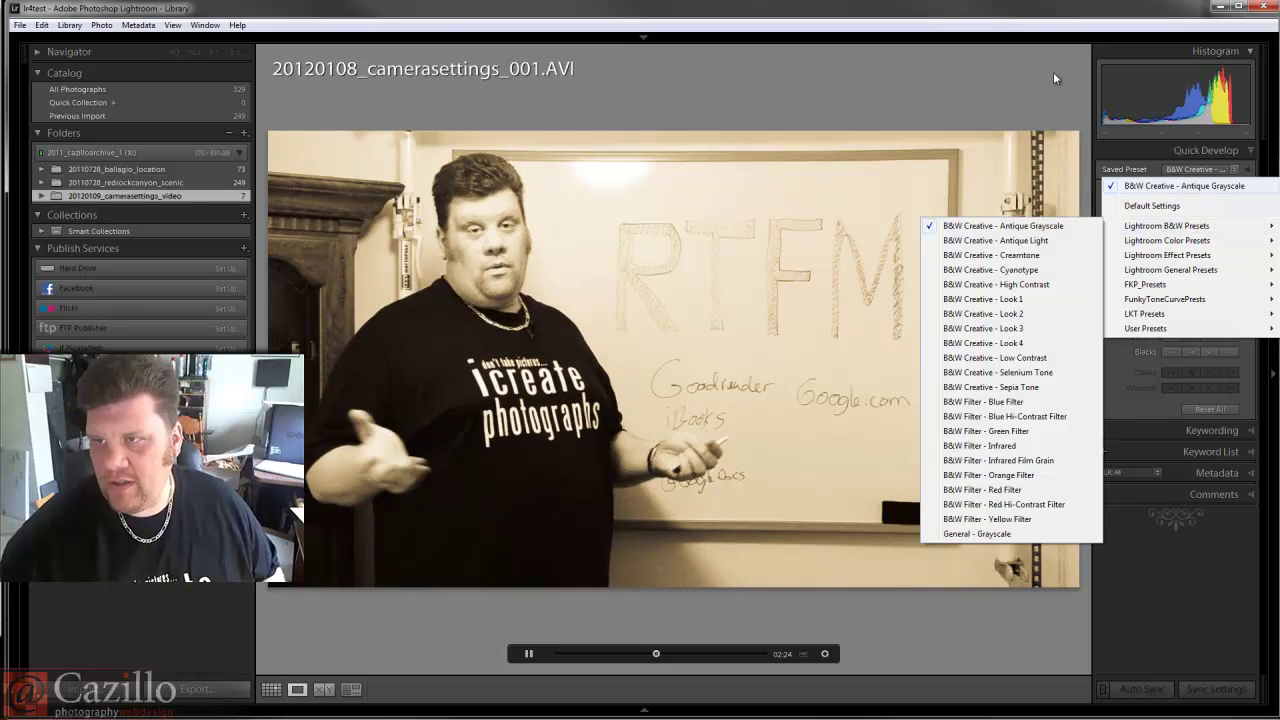
click(1052, 14)
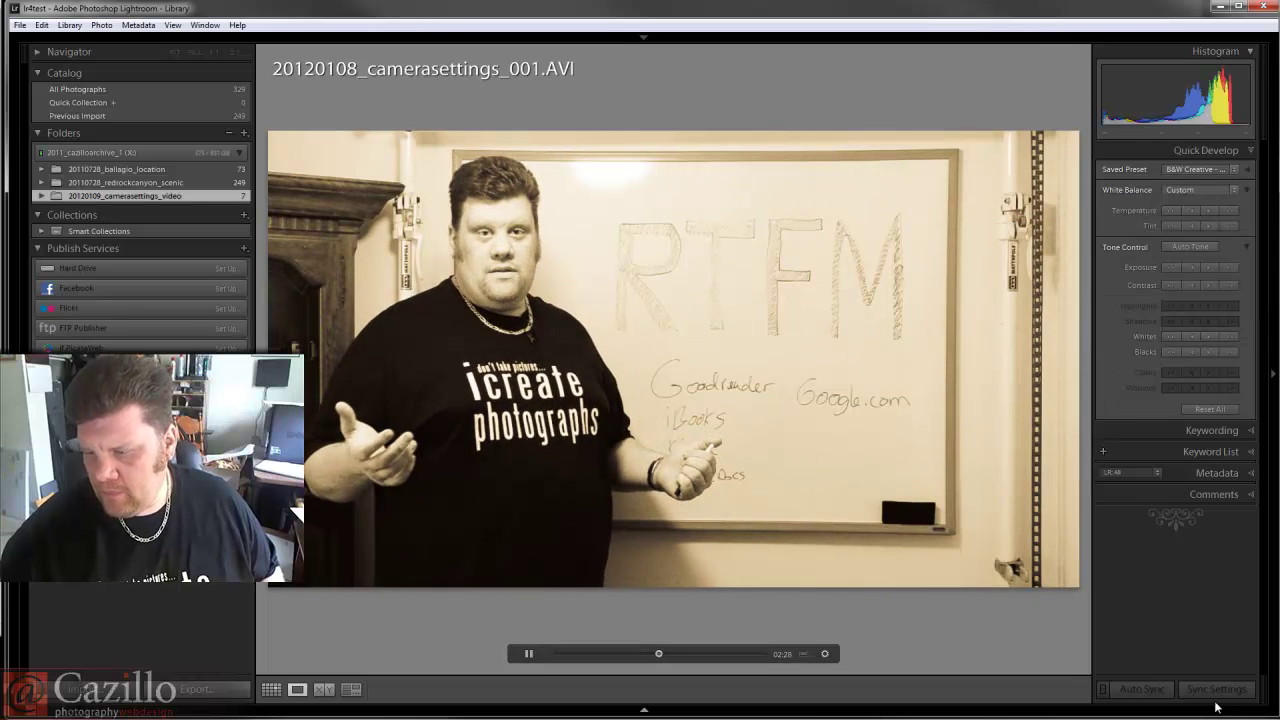
click(19, 25)
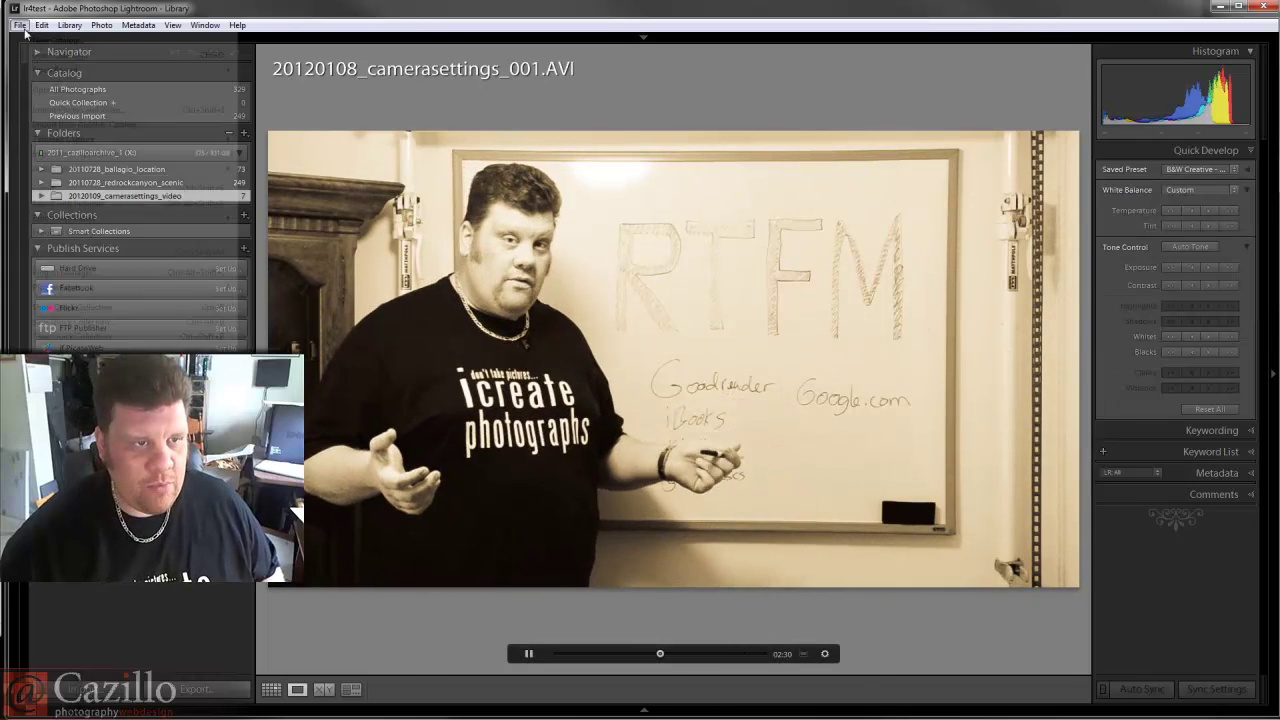
key(Escape)
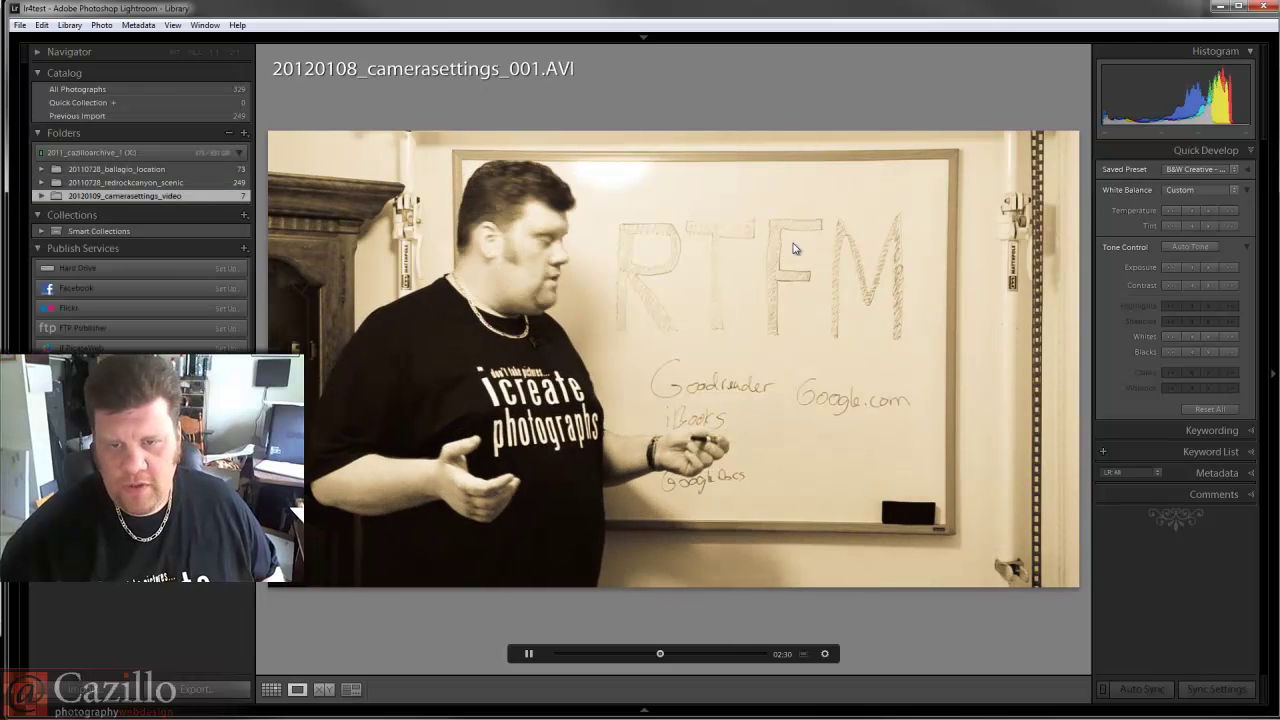
key(ctrl+shift+e)
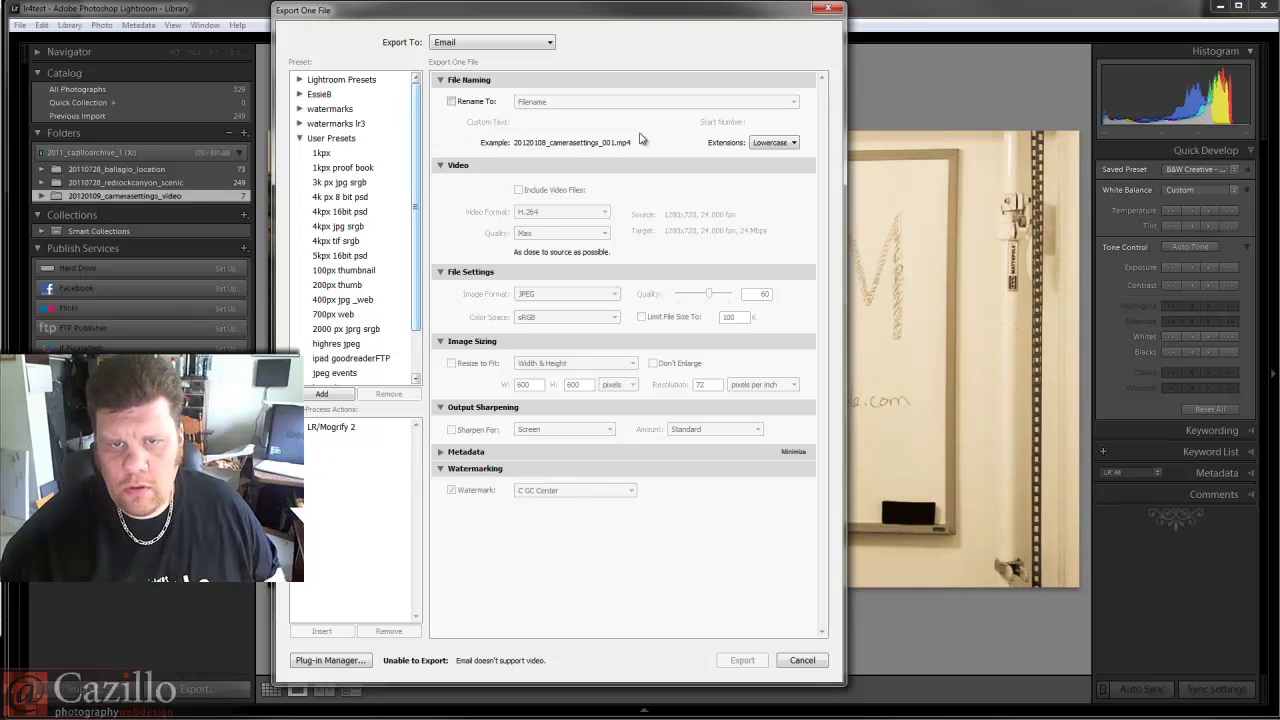
Switch the export destination from Email to Hard Drive and include video files.
click(474, 45)
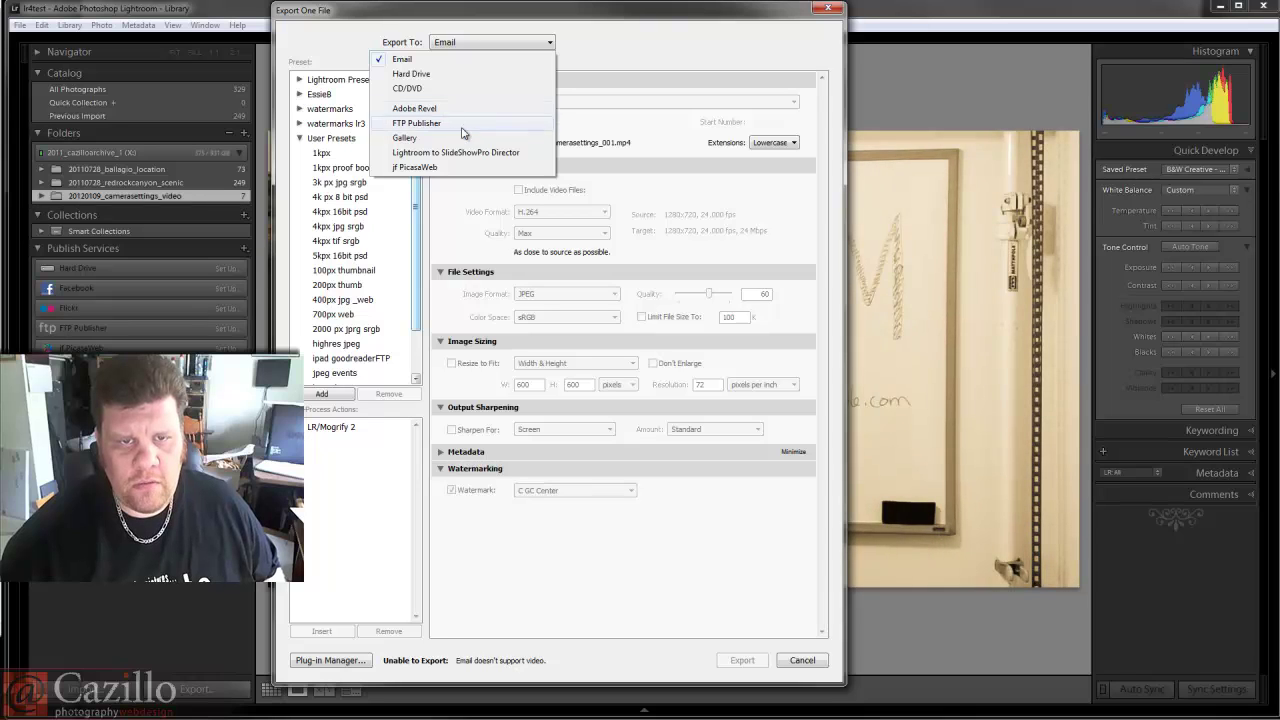
click(476, 76)
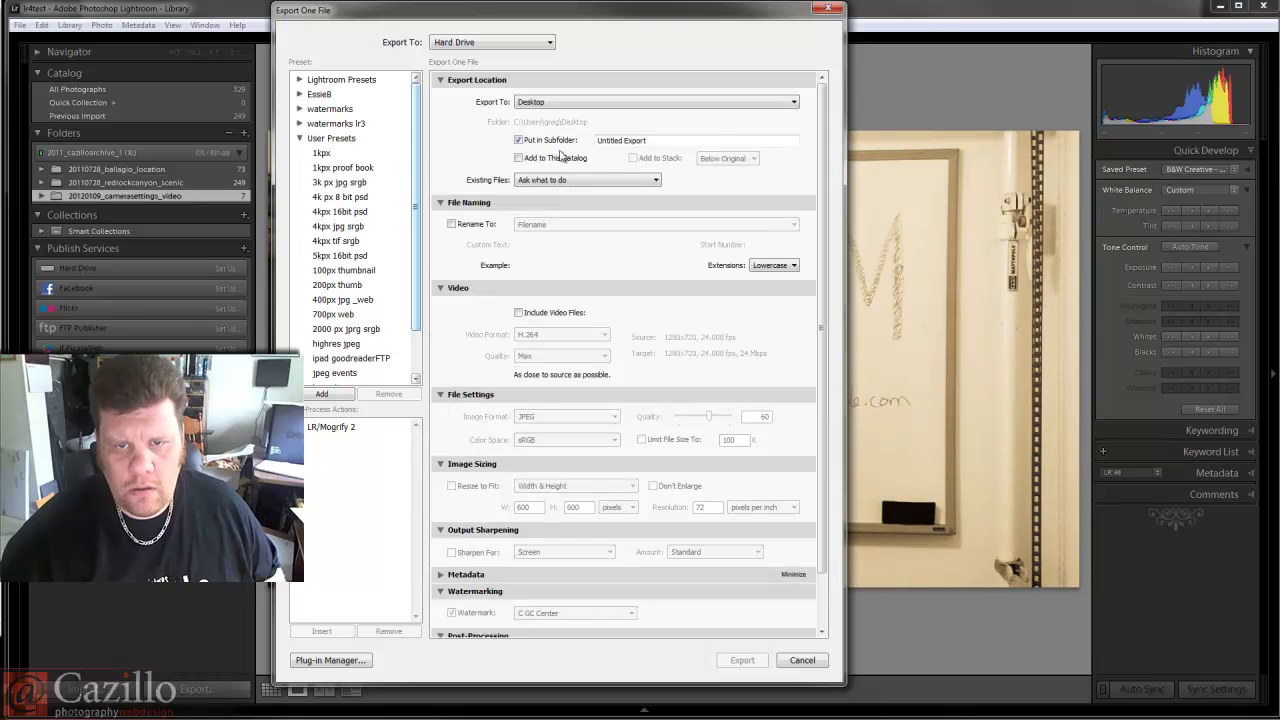
click(540, 314)
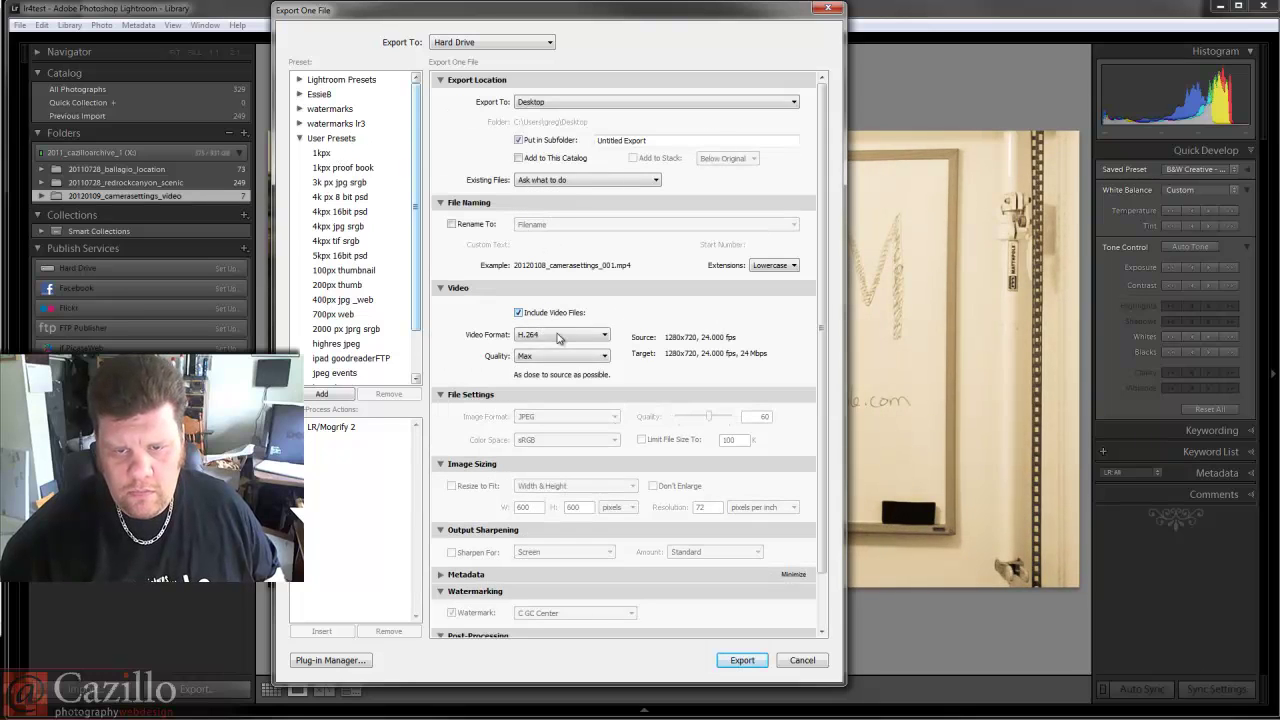
Keep the video format at H.264 with Max quality, then review the remaining export options.
click(558, 336)
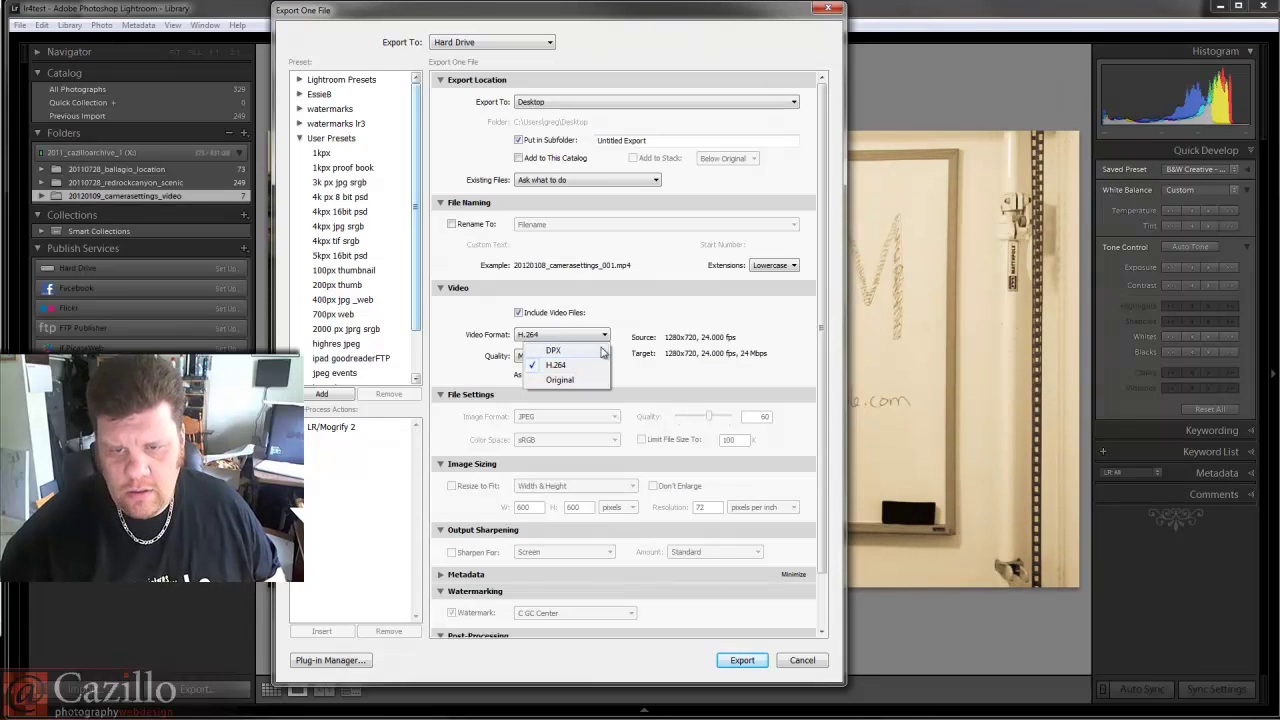
click(690, 355)
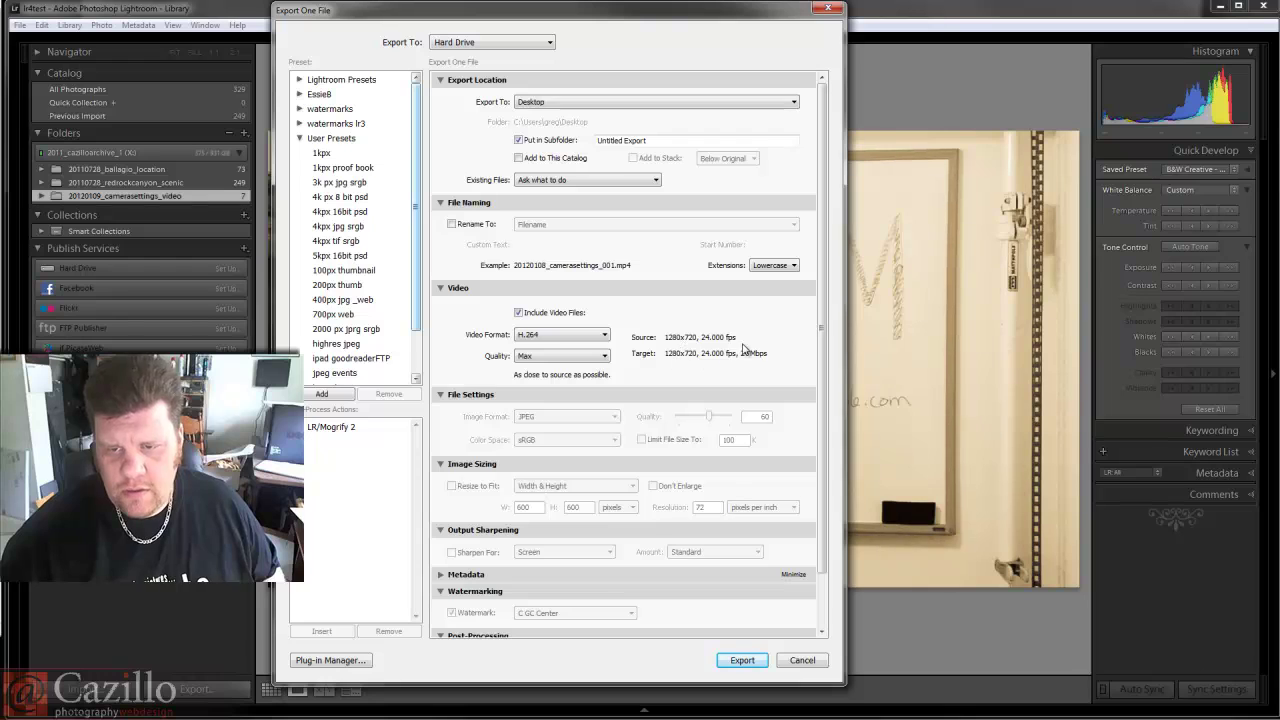
click(575, 358)
click(576, 368)
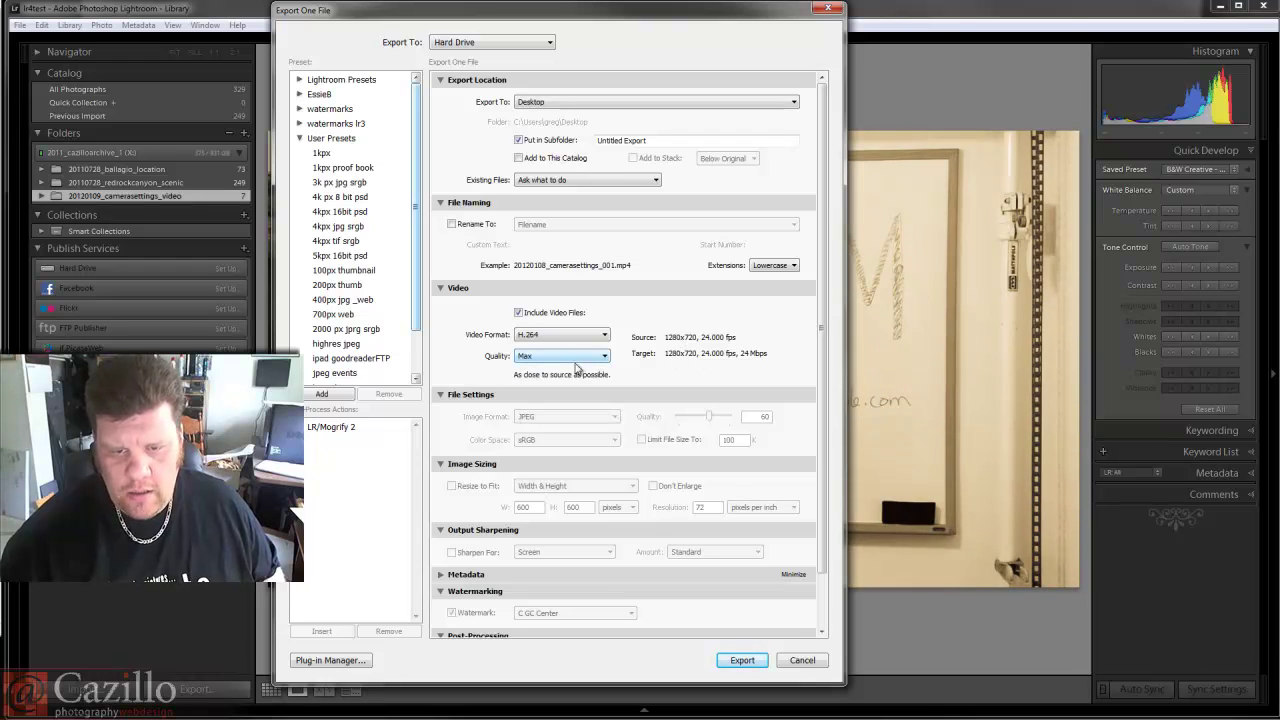
scroll(486, 441, down, 2)
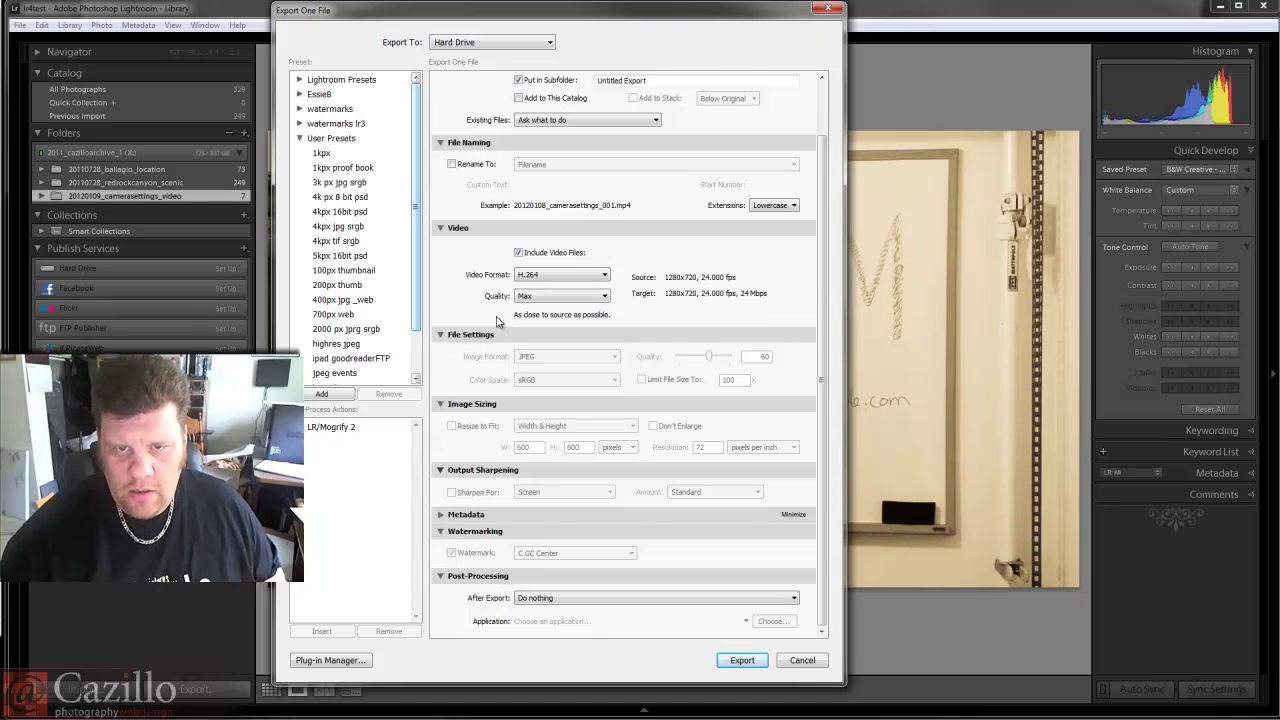
scroll(497, 320, up, 2)
scroll(489, 417, down, 2)
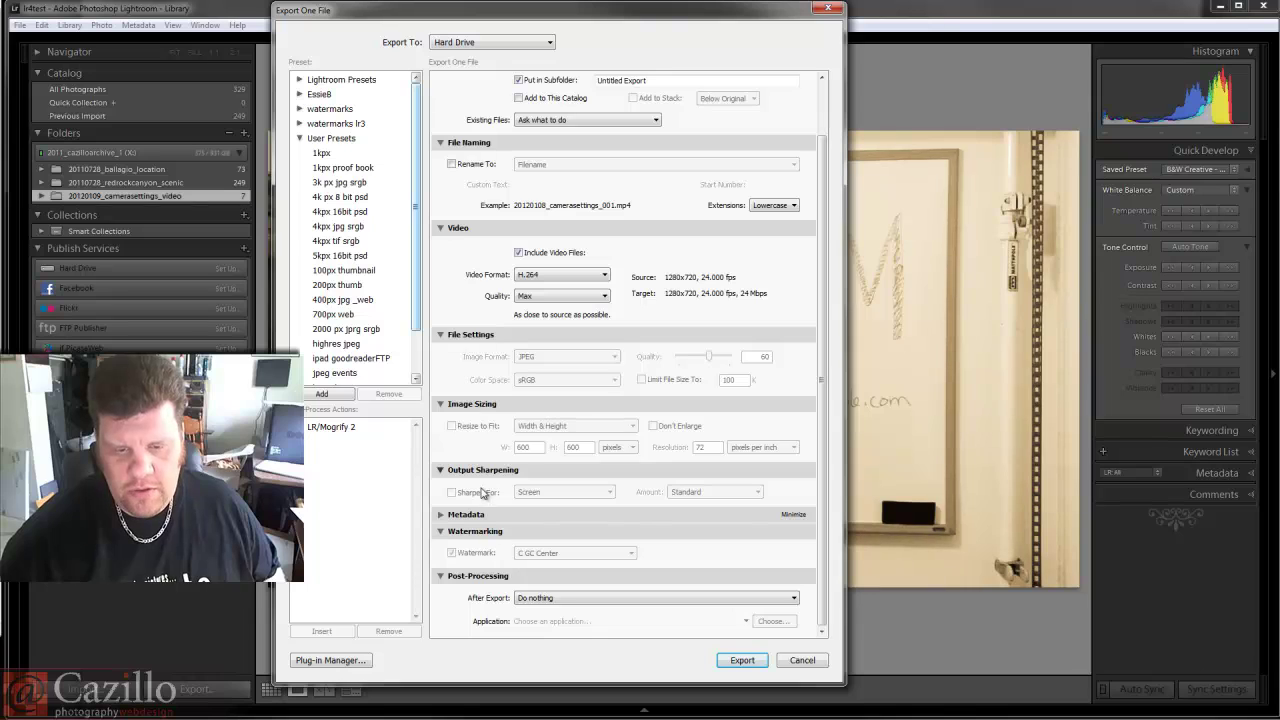
scroll(452, 305, up, 2)
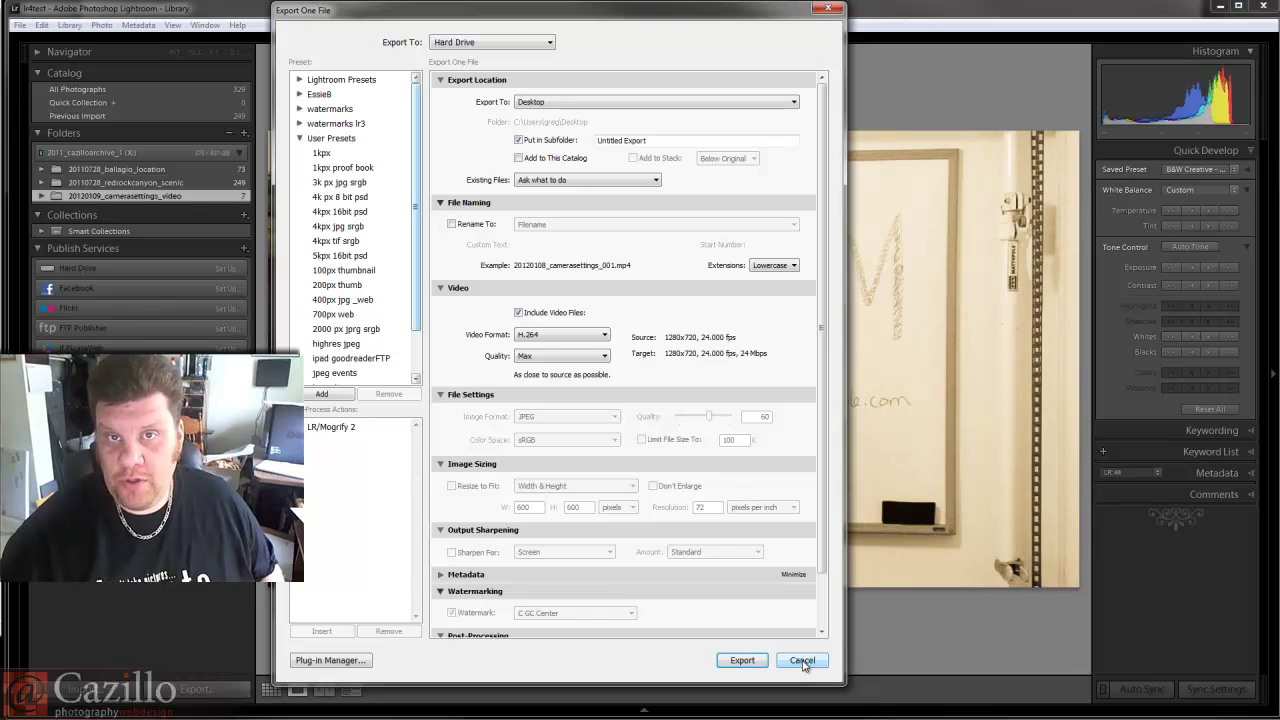
Cancel the export settings, let the sepia clip play, and pause it at 04:29.
click(802, 660)
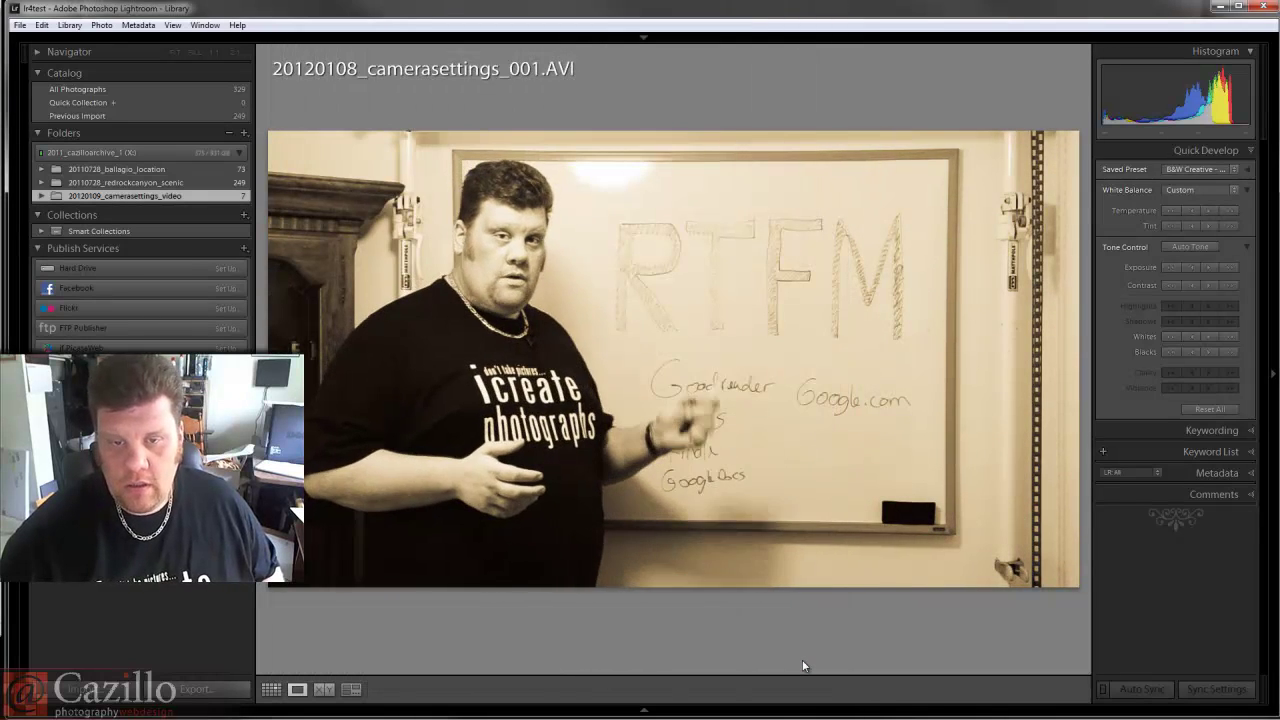
mouse_move(608, 395)
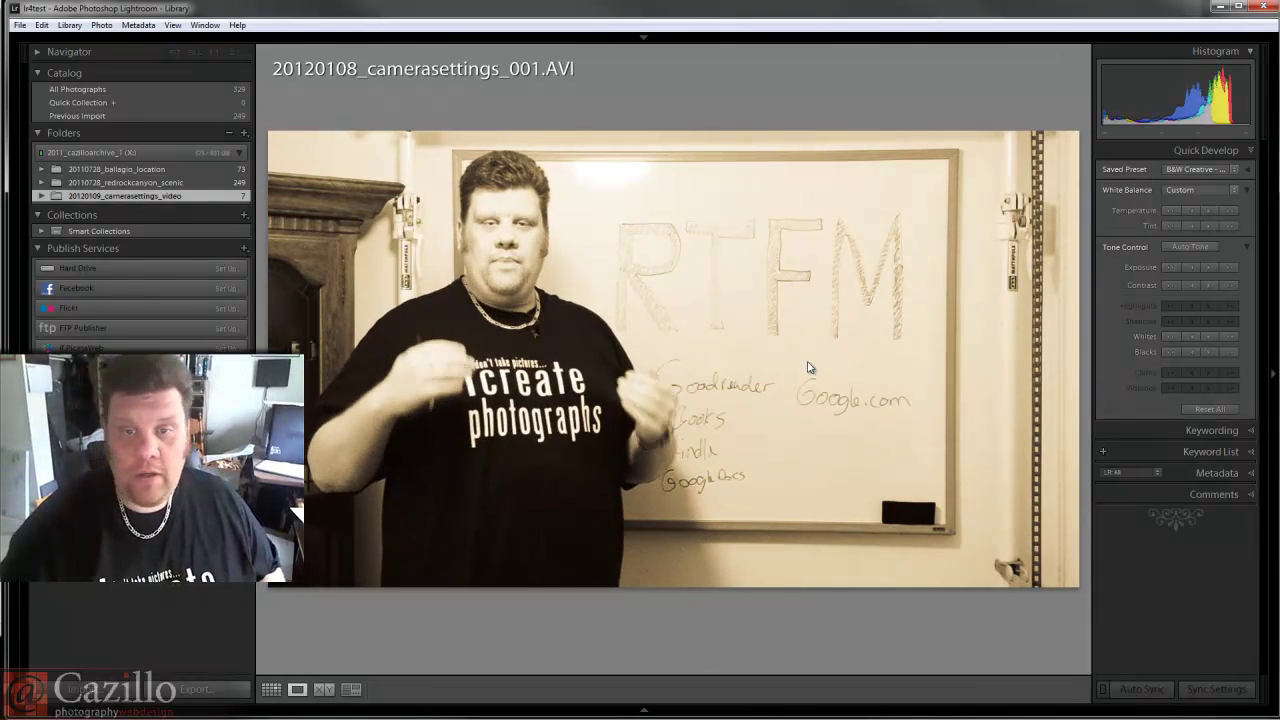
mouse_move(688, 398)
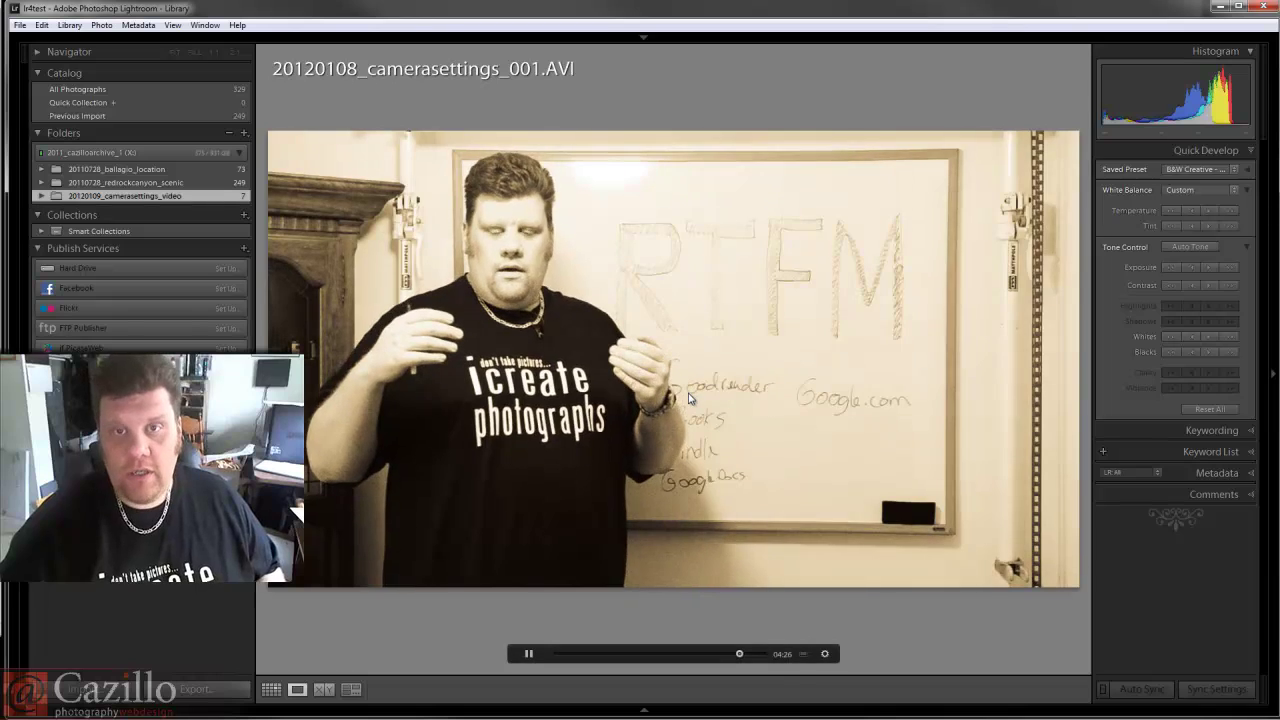
click(529, 655)
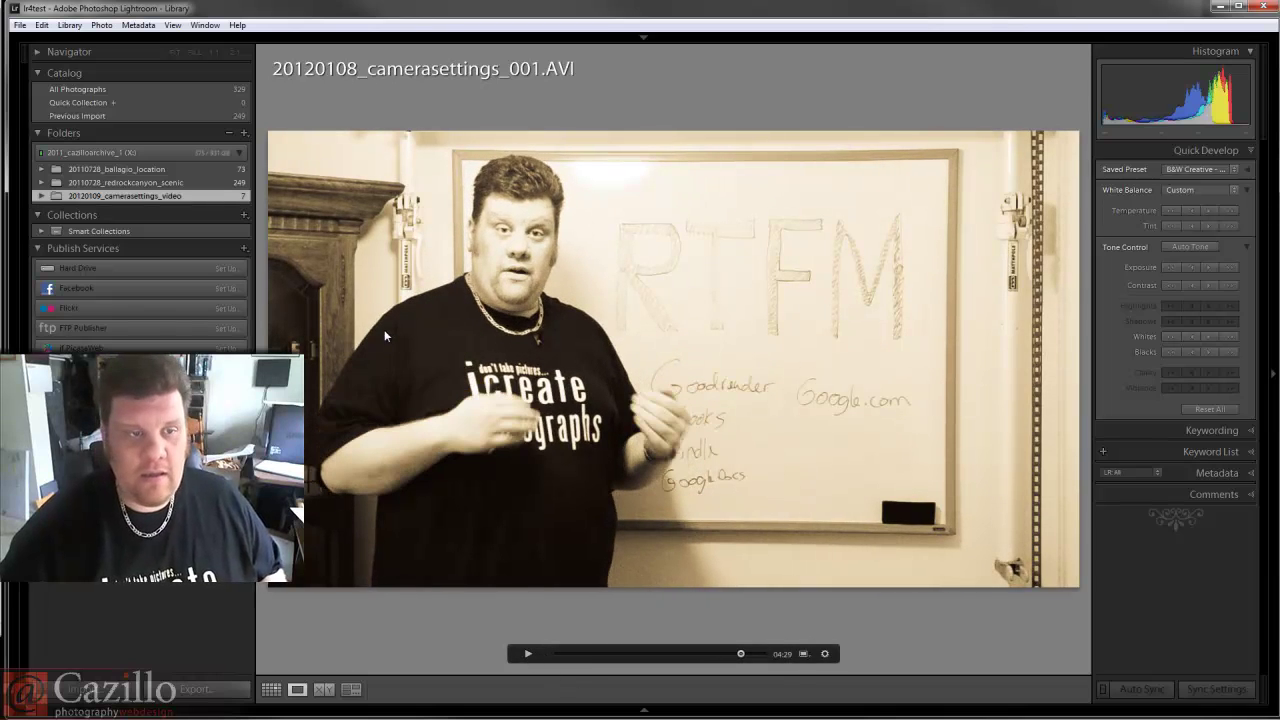